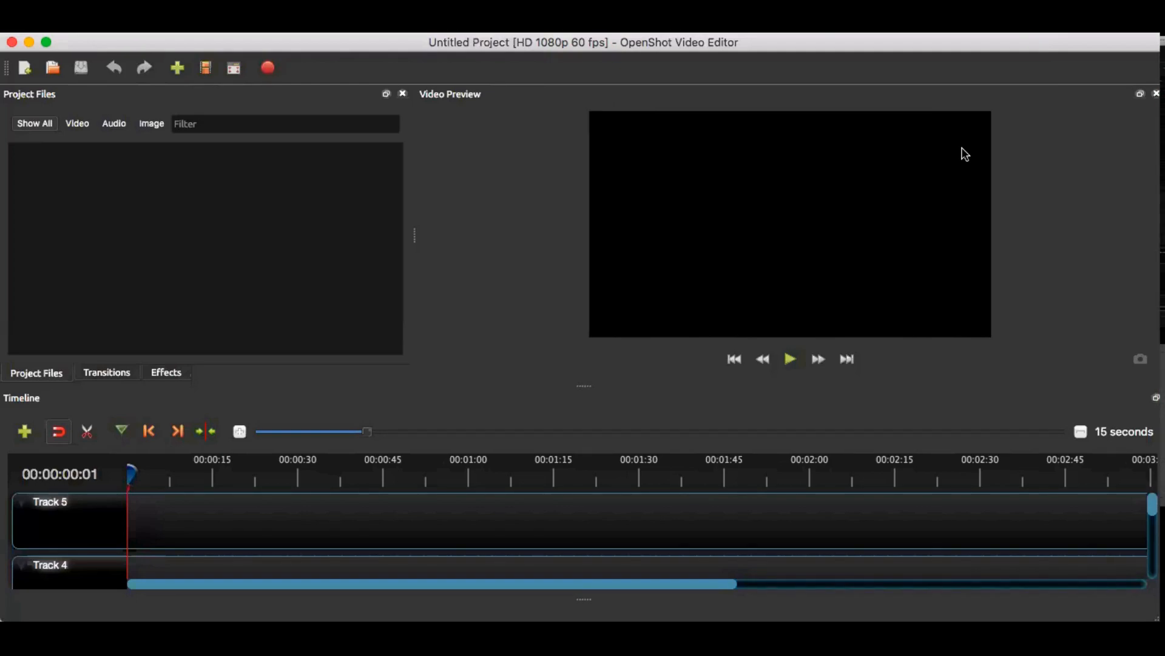
Step: Import the three sunset images (44, 36 and 26) and Synthwave-electro-intro.mp3 from the FDP LEARNERS FILES folder on the Desktop
right_click(235, 236)
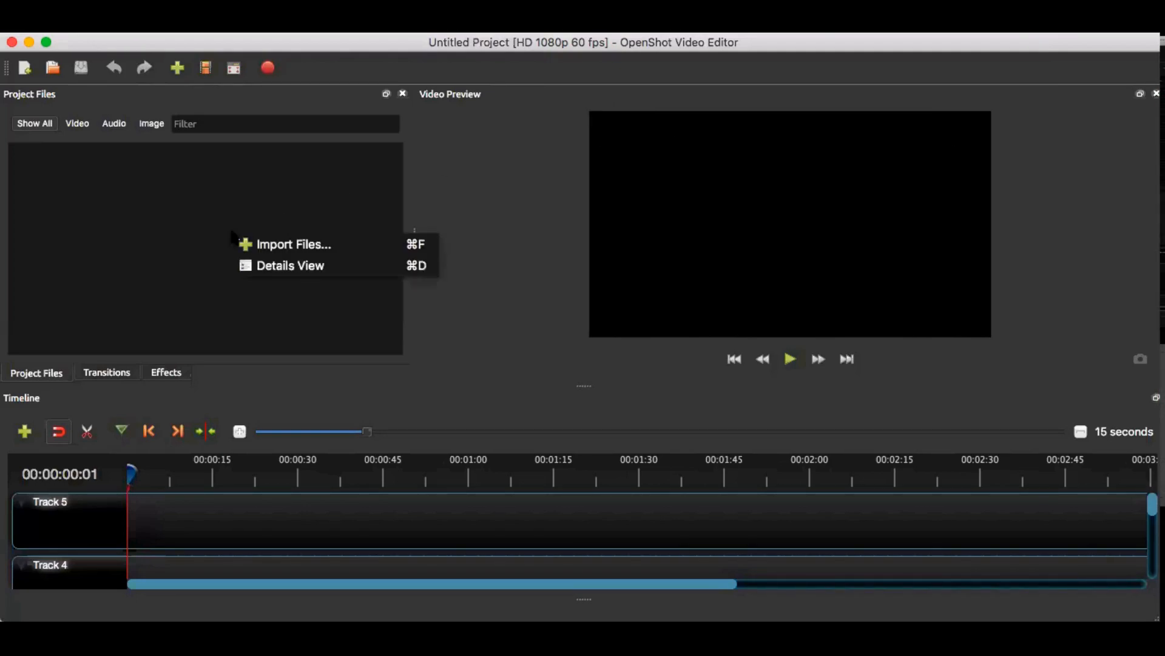
left_click(270, 246)
double_click(497, 154)
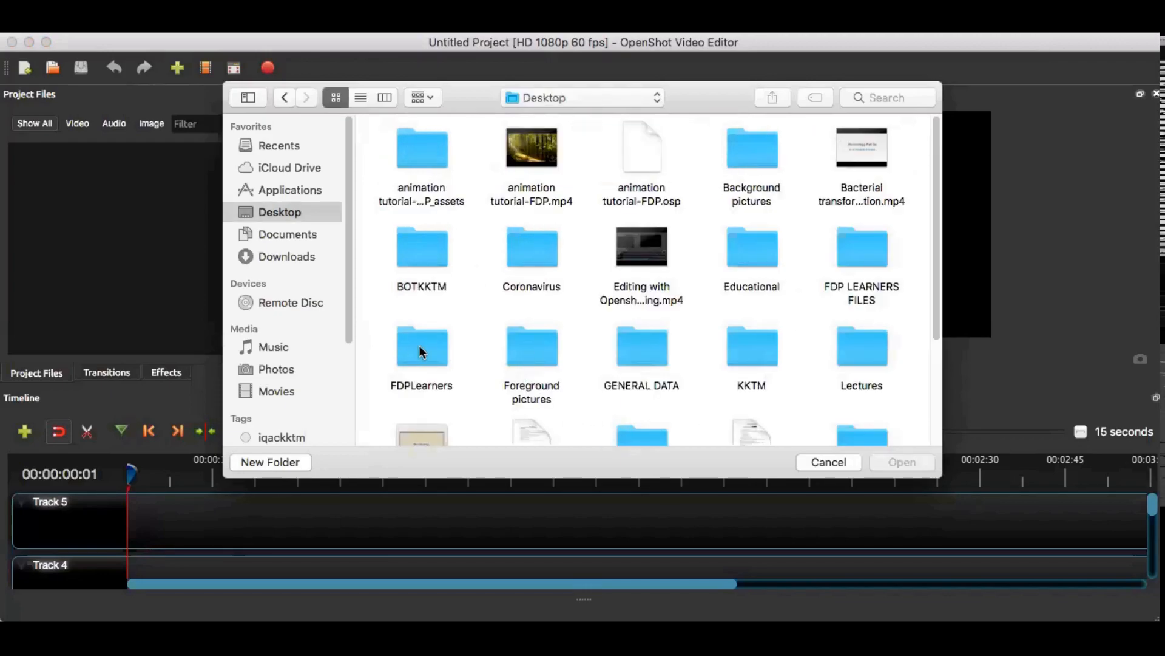
left_click(868, 243)
double_click(868, 243)
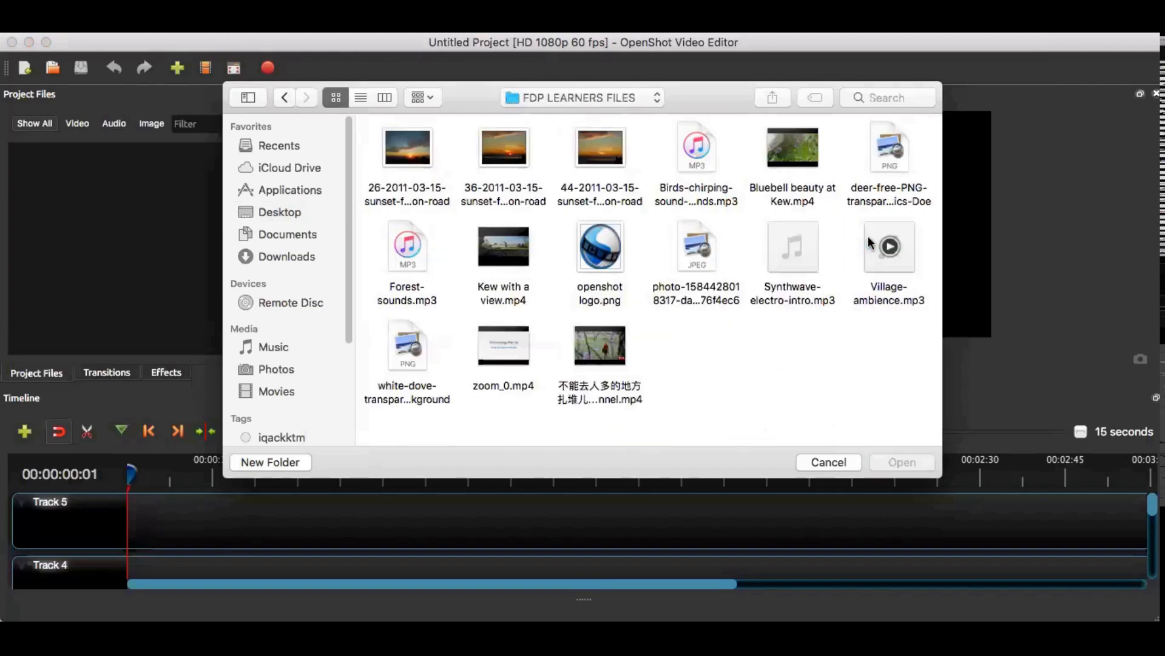
left_click_drag(605, 151, 200, 166)
left_click_drag(506, 152, 173, 186)
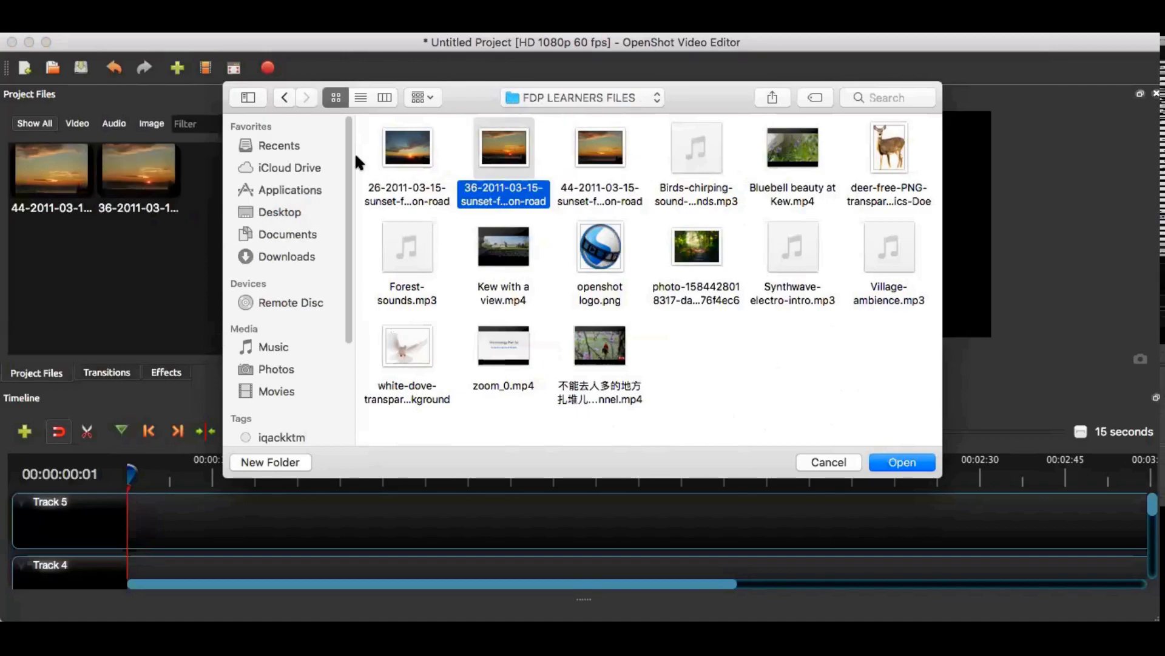
left_click_drag(423, 153, 202, 186)
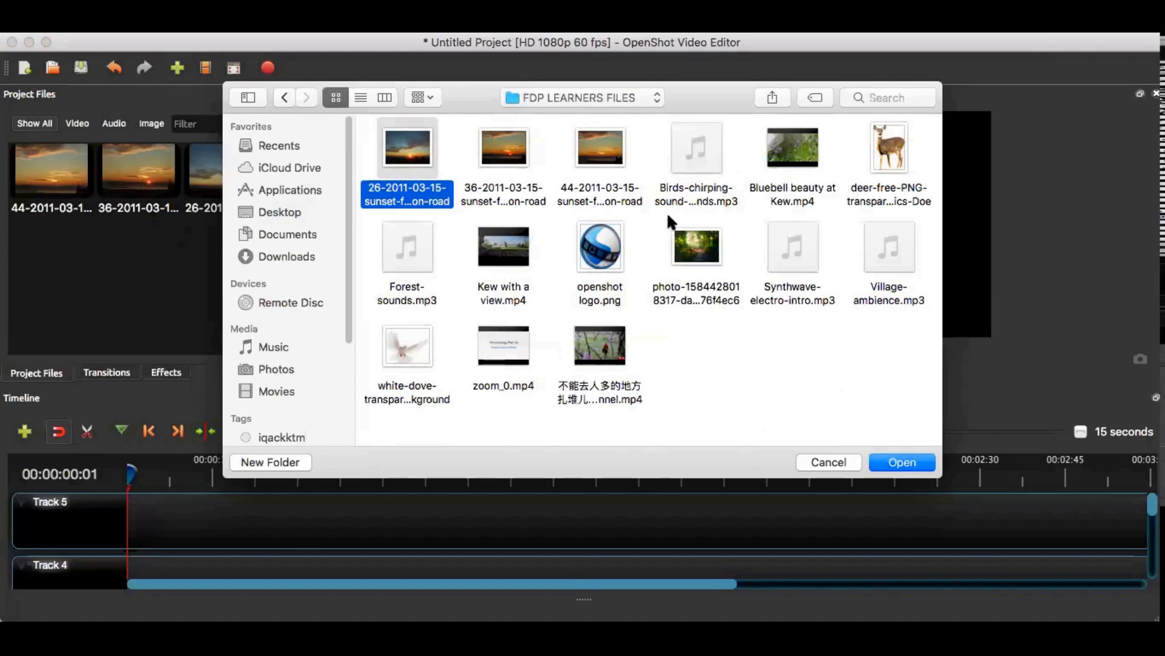
left_click_drag(808, 256, 181, 297)
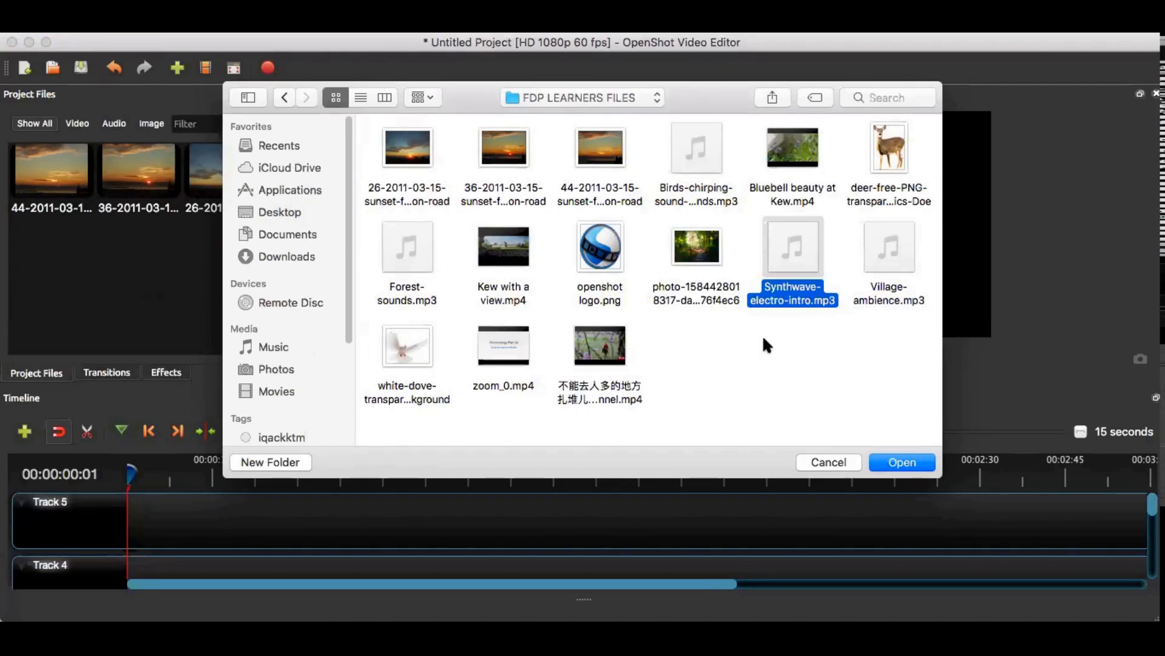
left_click(832, 463)
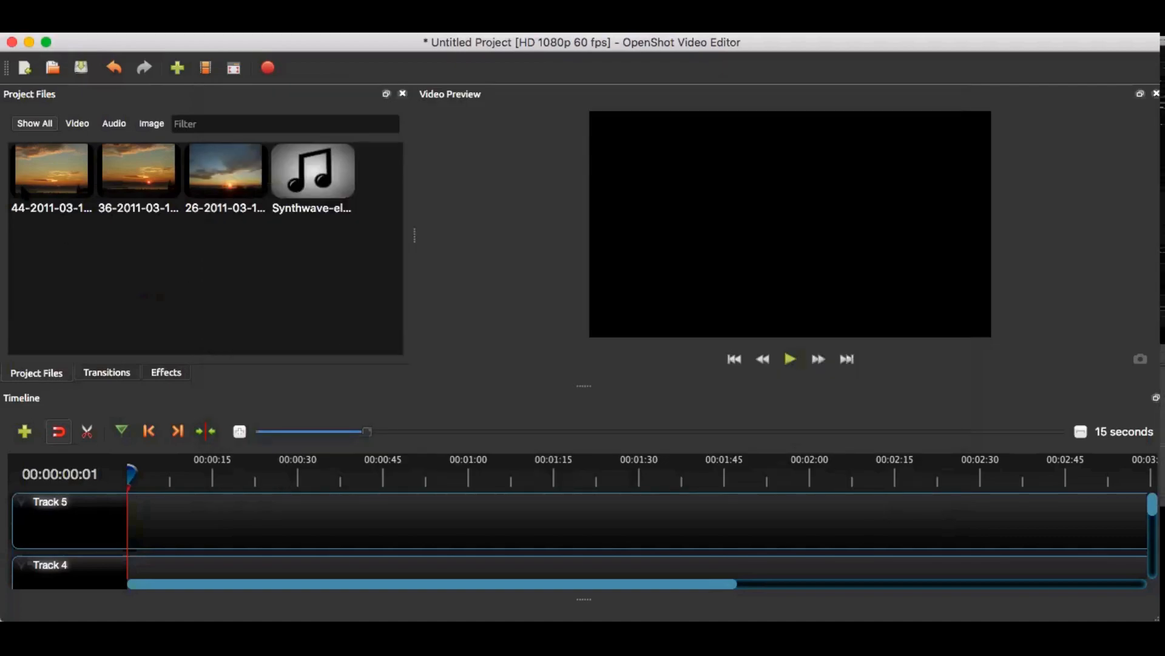
Step: Place the 44, 36 and 26 sunset images in sequence on Track 5, overlapping neighbours slightly for transitions, and play the sequence through
left_click(66, 177)
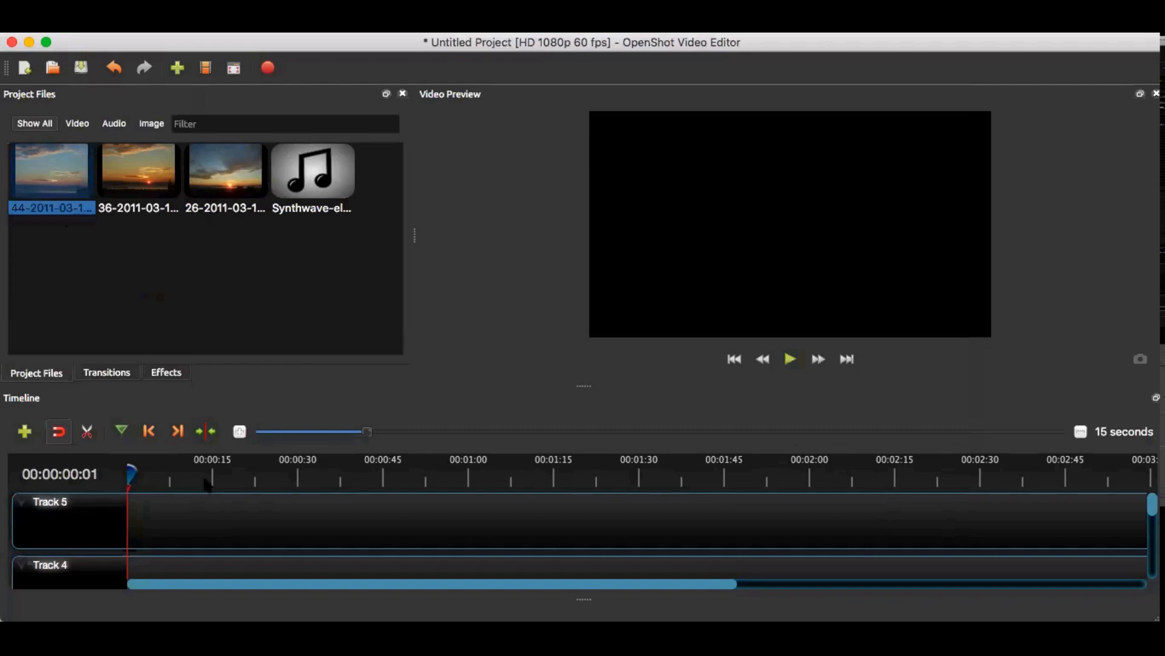
left_click_drag(163, 523, 159, 522)
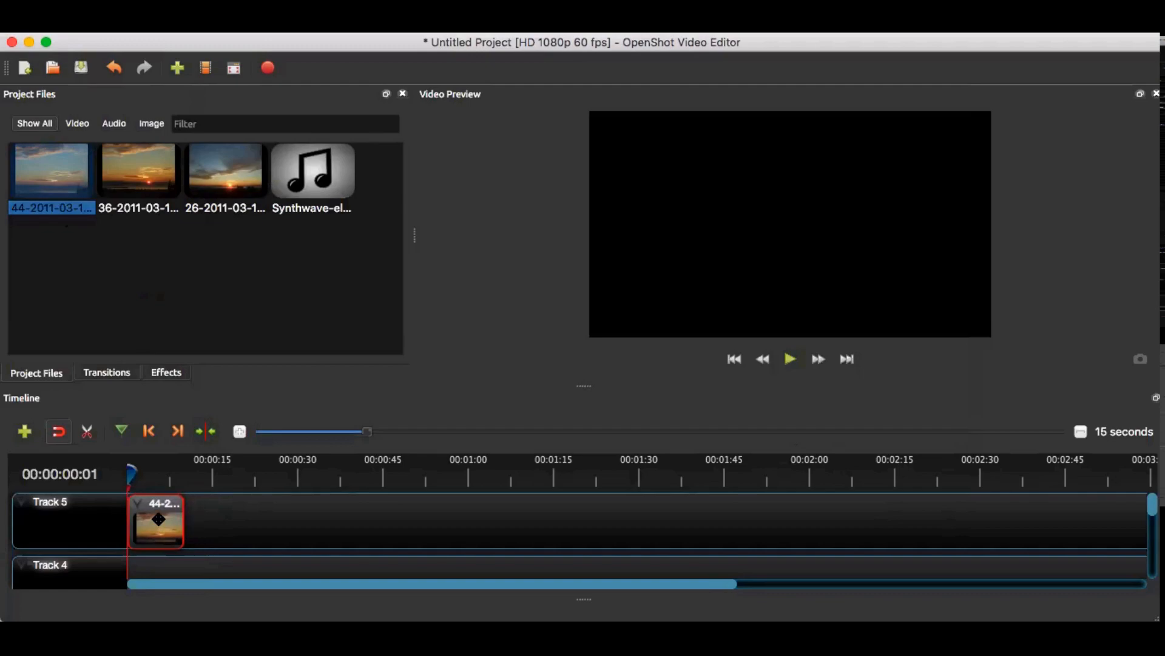
left_click(135, 175)
left_click_drag(243, 467, 176, 524)
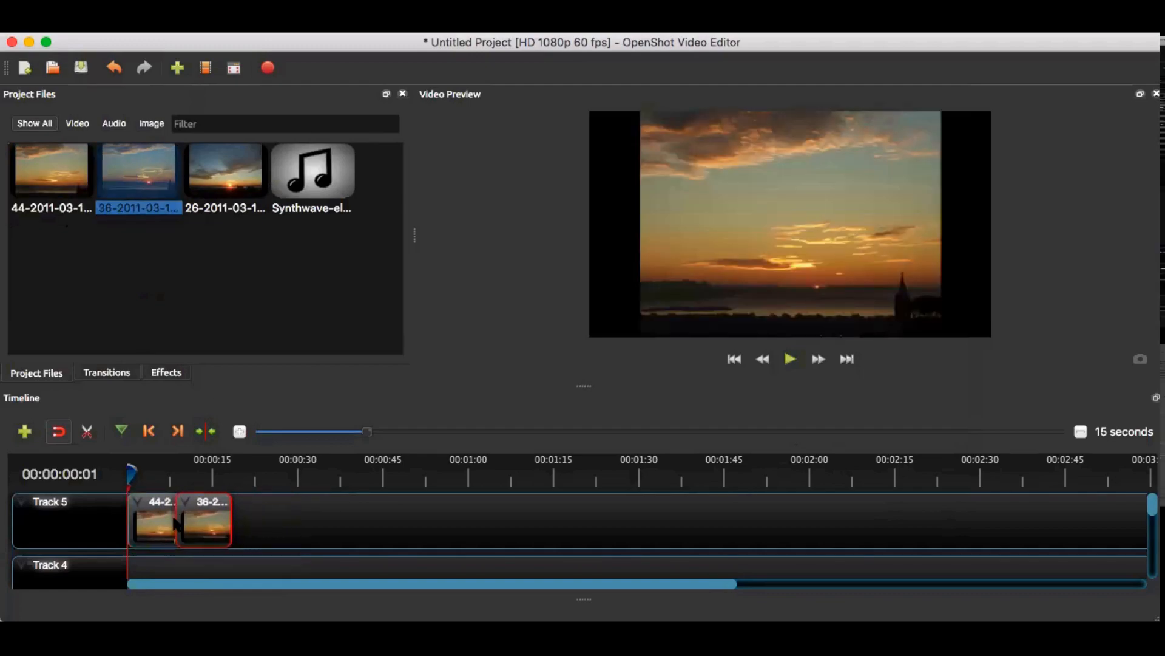
left_click(218, 176)
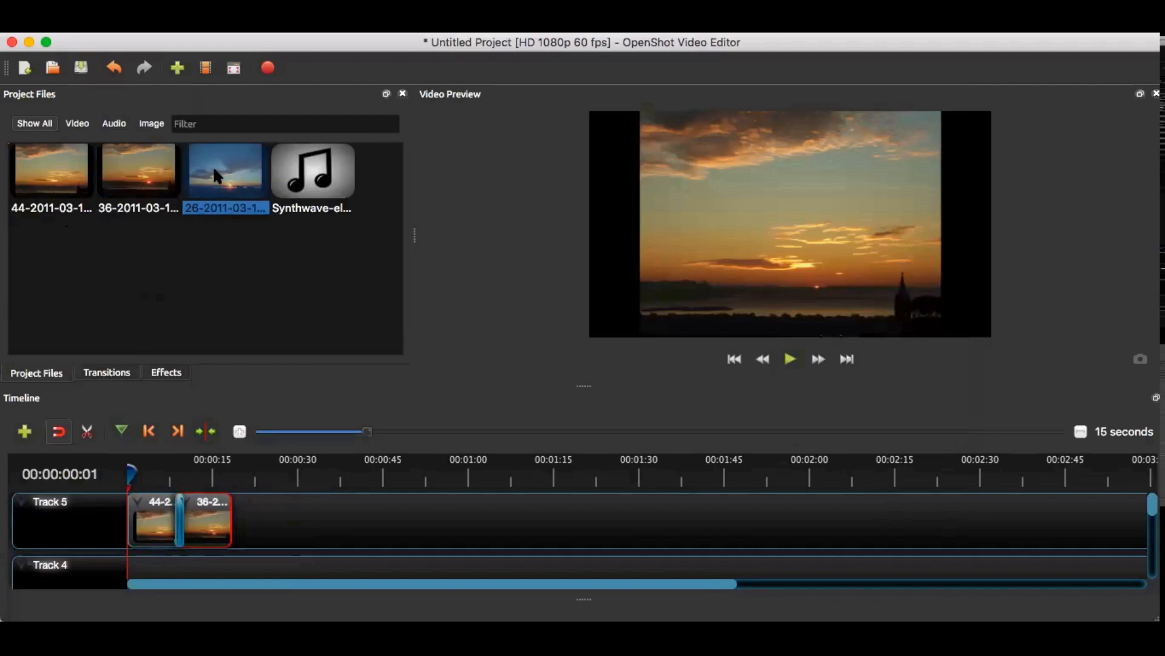
left_click_drag(278, 423, 219, 518)
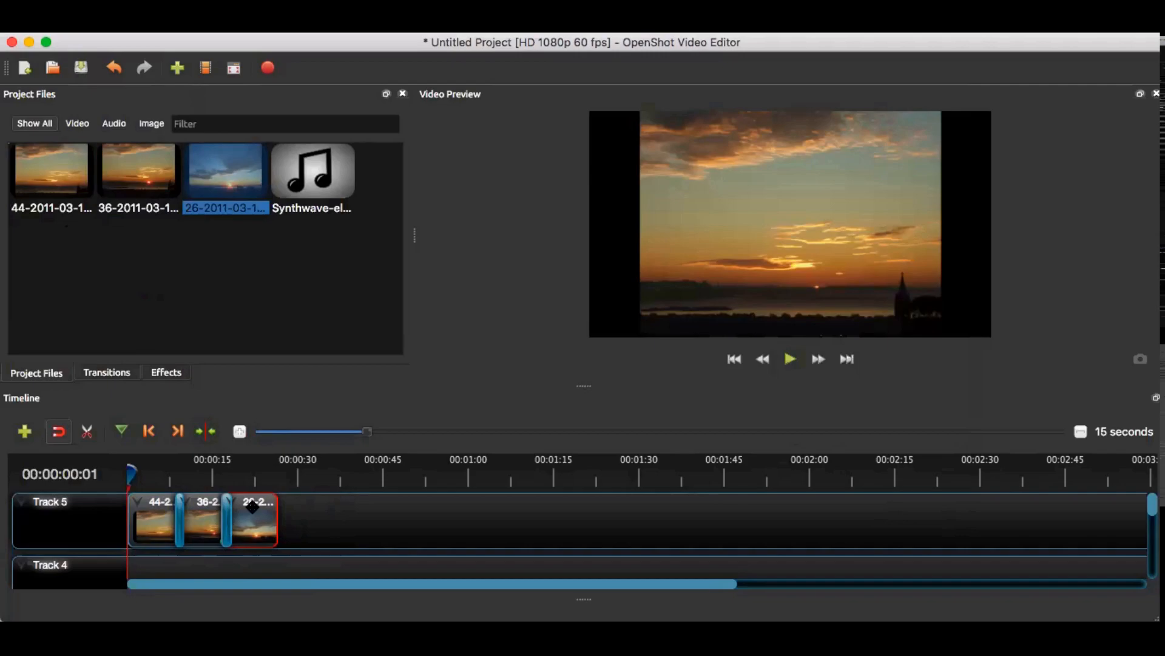
left_click(790, 359)
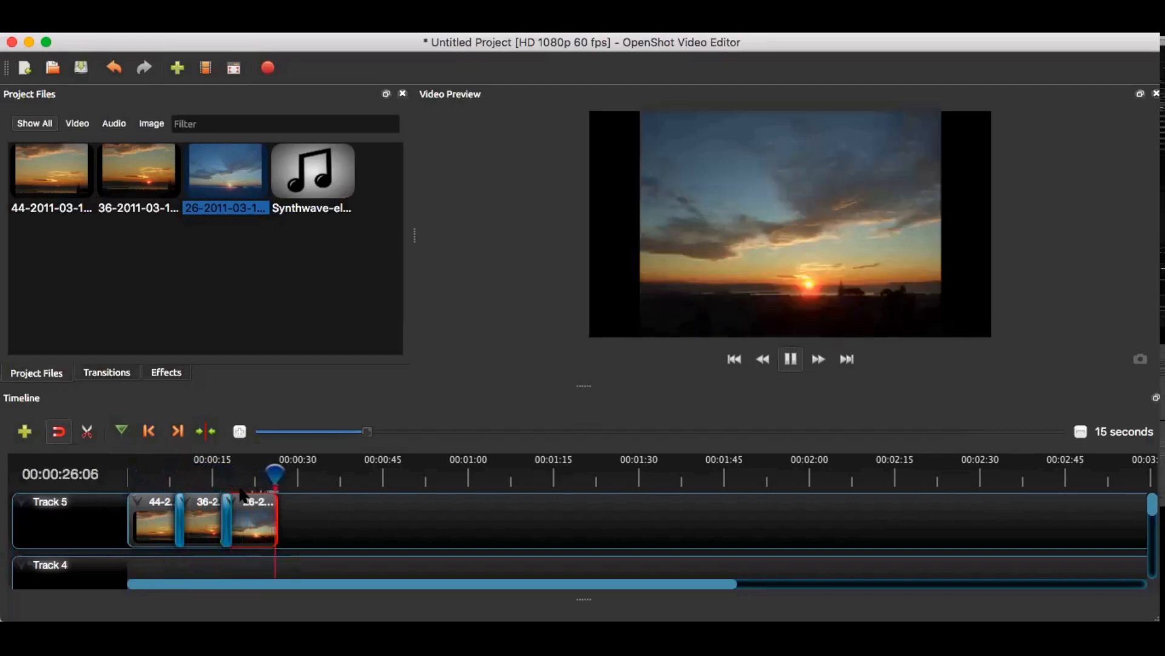
left_click_drag(268, 479, 125, 480)
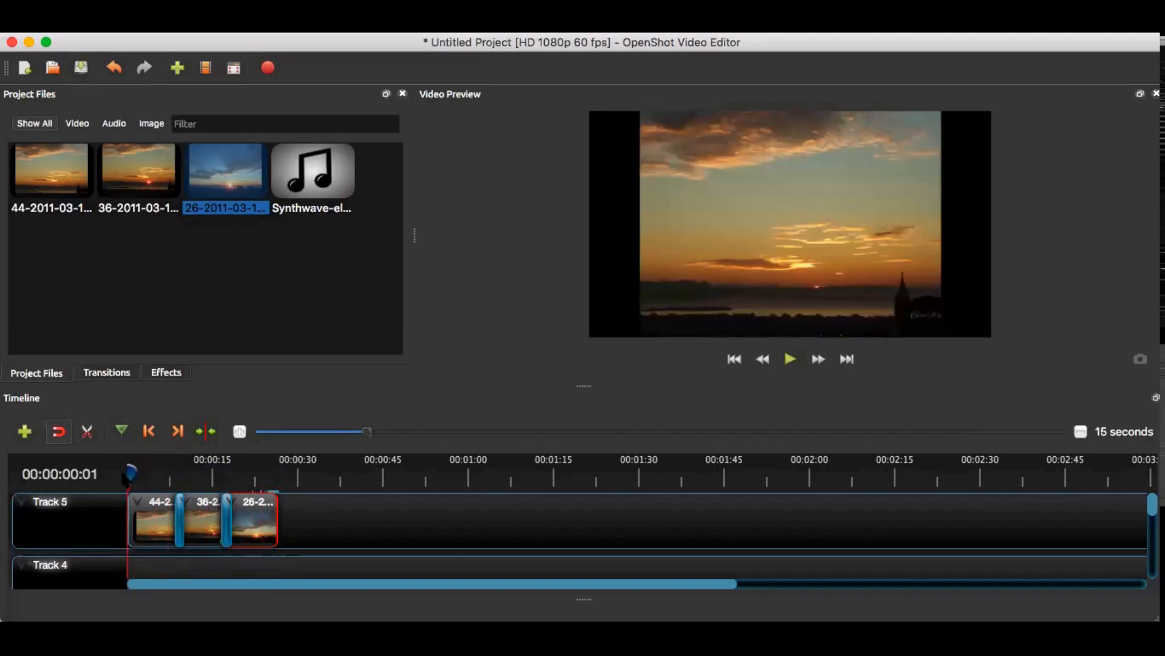
Step: Animate the first clip on Track 5 from Center to Top over the entire clip
right_click(154, 529)
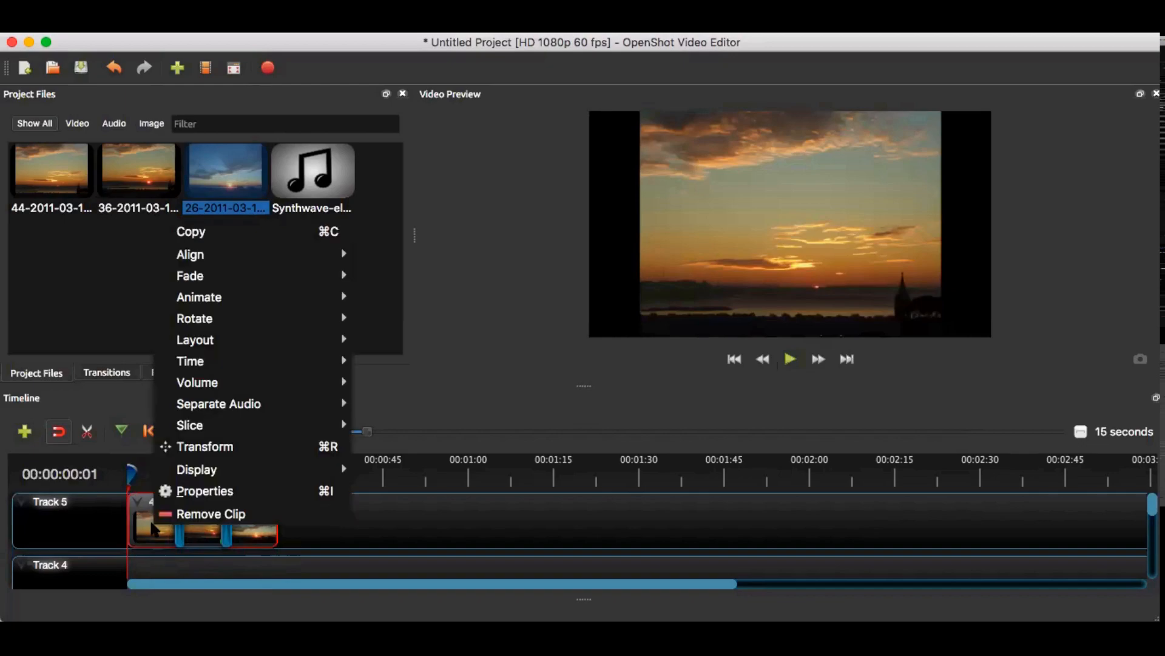
mouse_move(212, 304)
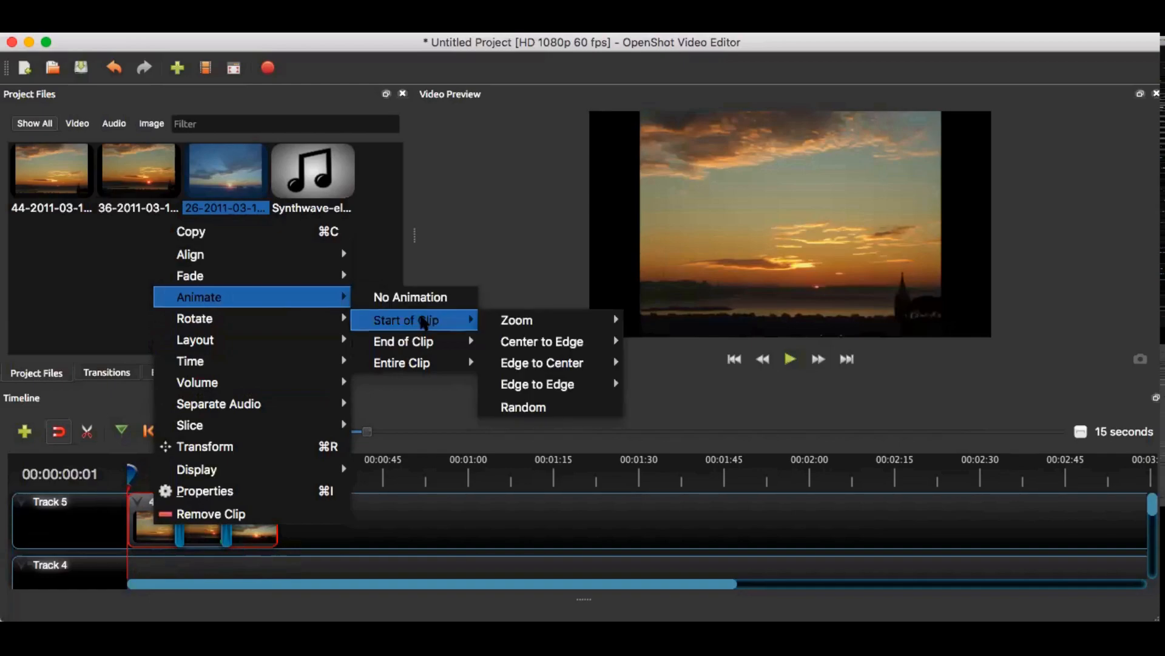
mouse_move(429, 364)
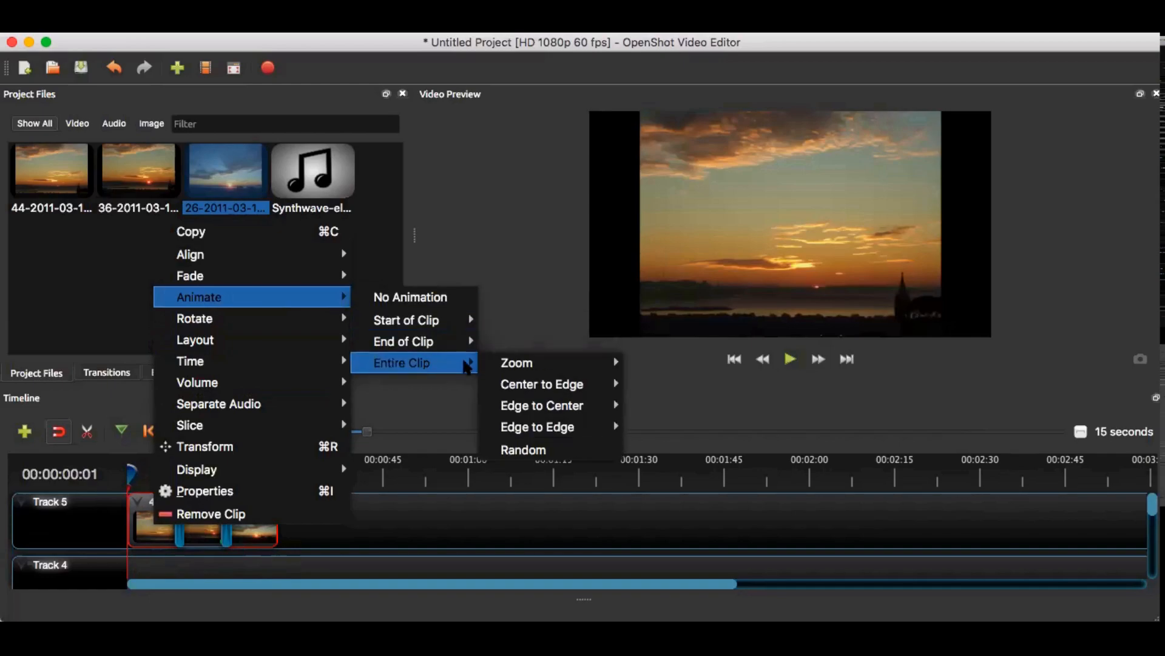
mouse_move(546, 384)
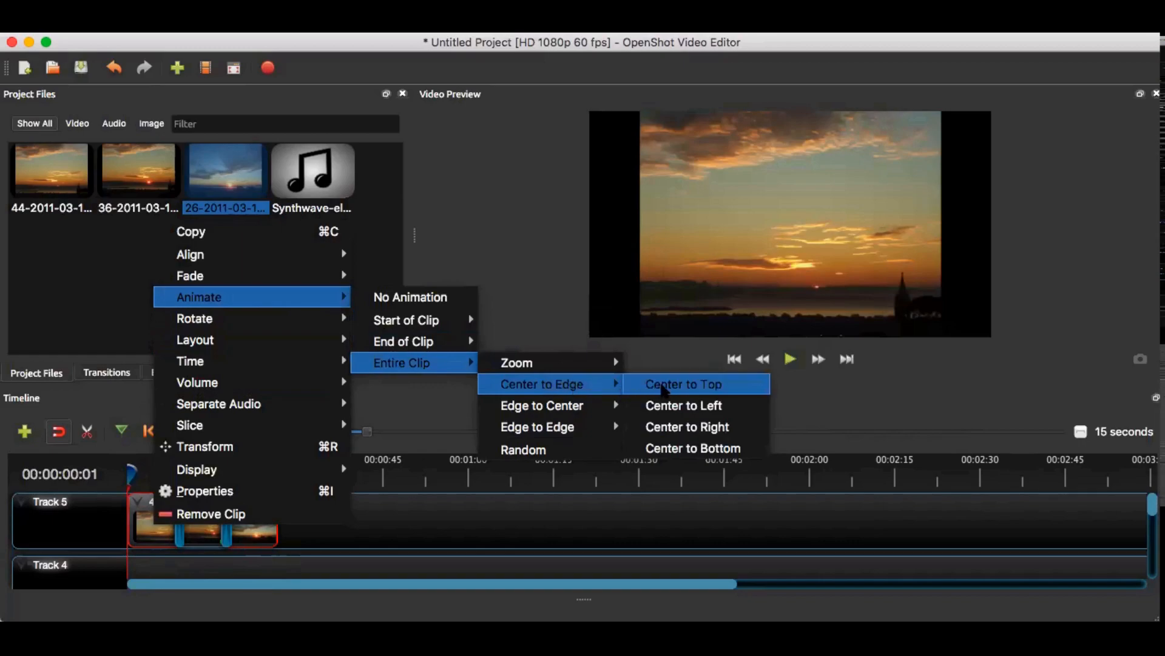
left_click(665, 389)
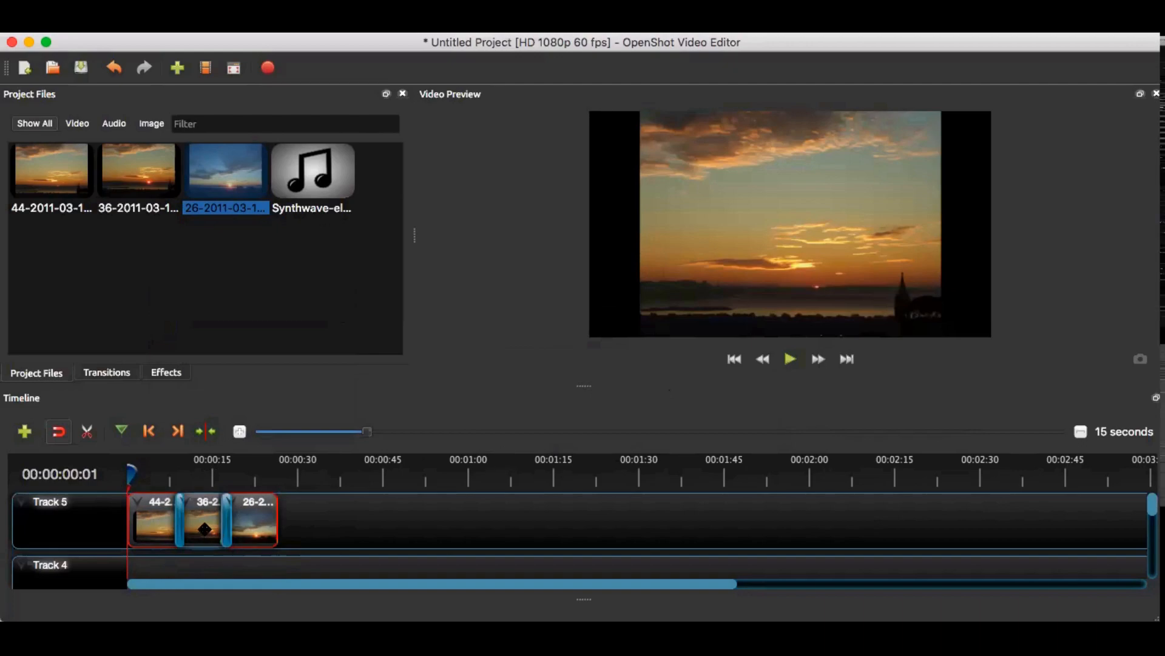
Step: Add a Fade Out (Fast) at the end of the first clip on Track 5
right_click(160, 521)
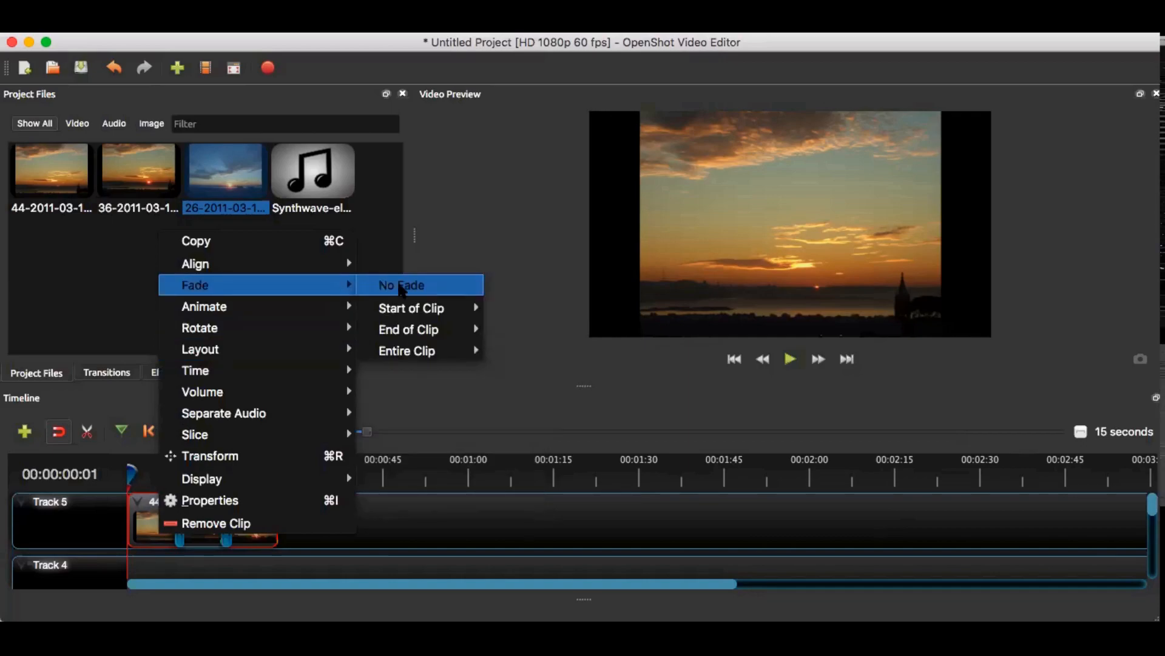
mouse_move(439, 333)
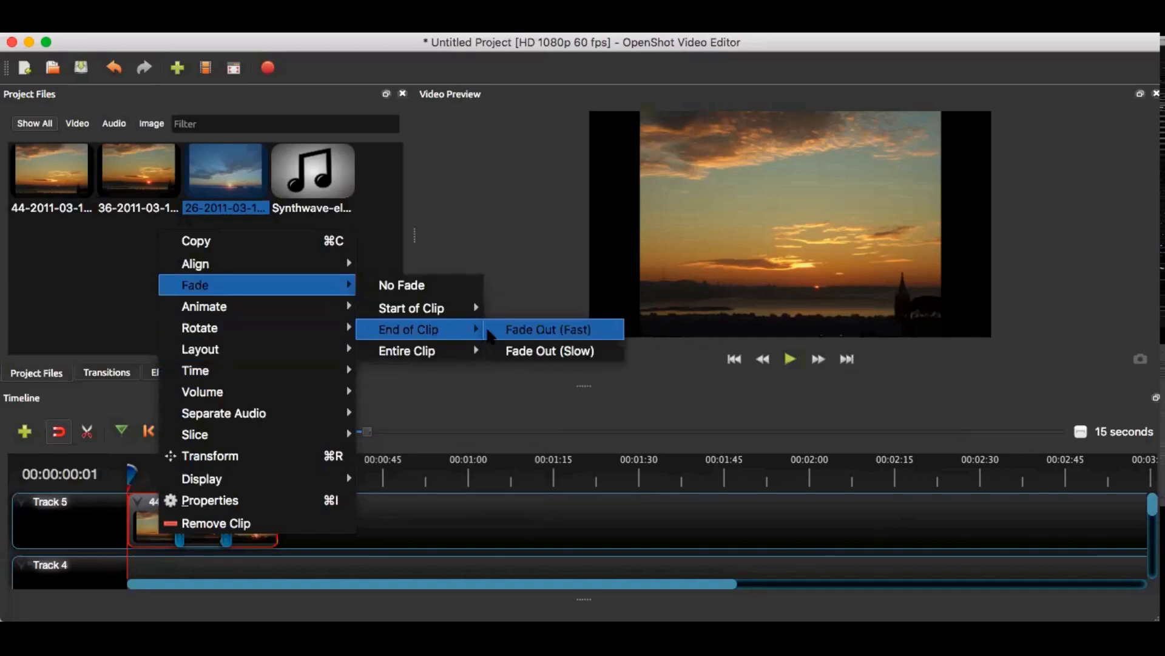
left_click(546, 331)
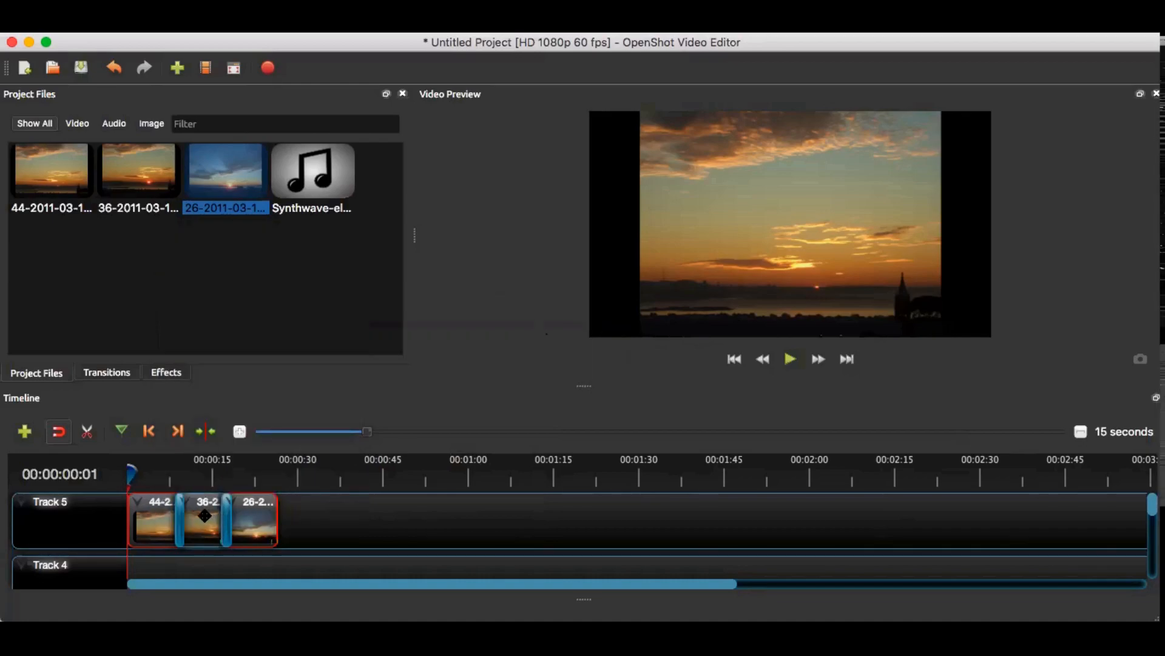
Step: Animate the second clip on Track 5 with Zoom In (100% to 150%) over the entire clip
left_click(204, 515)
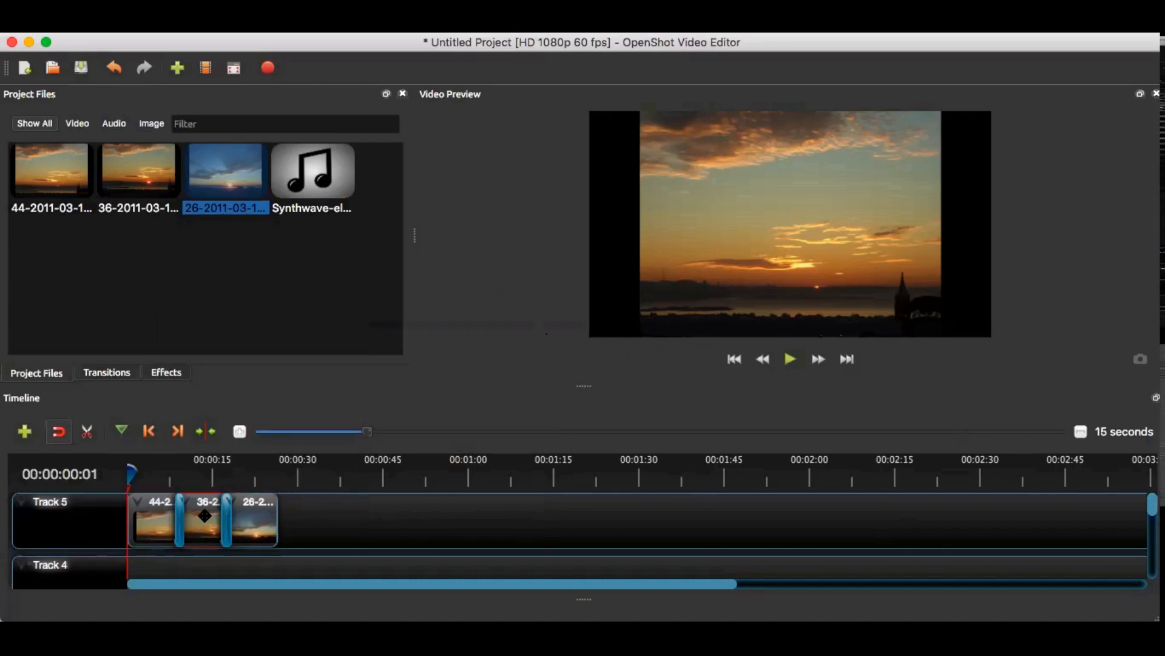
right_click(204, 515)
mouse_move(363, 312)
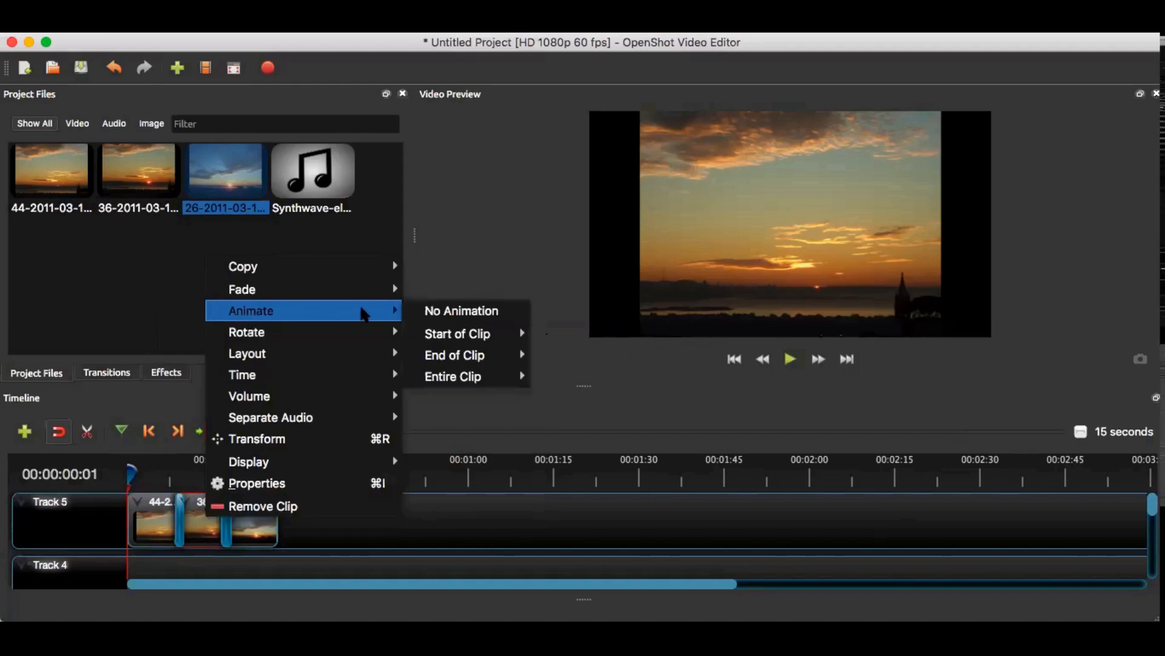
mouse_move(449, 343)
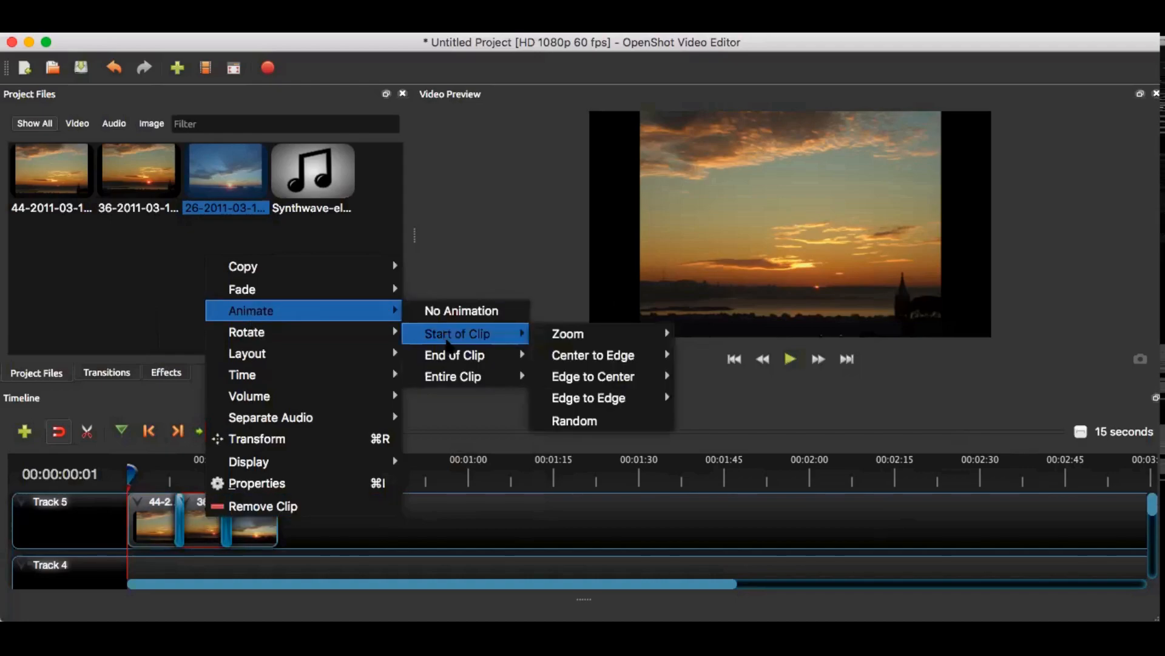
mouse_move(458, 379)
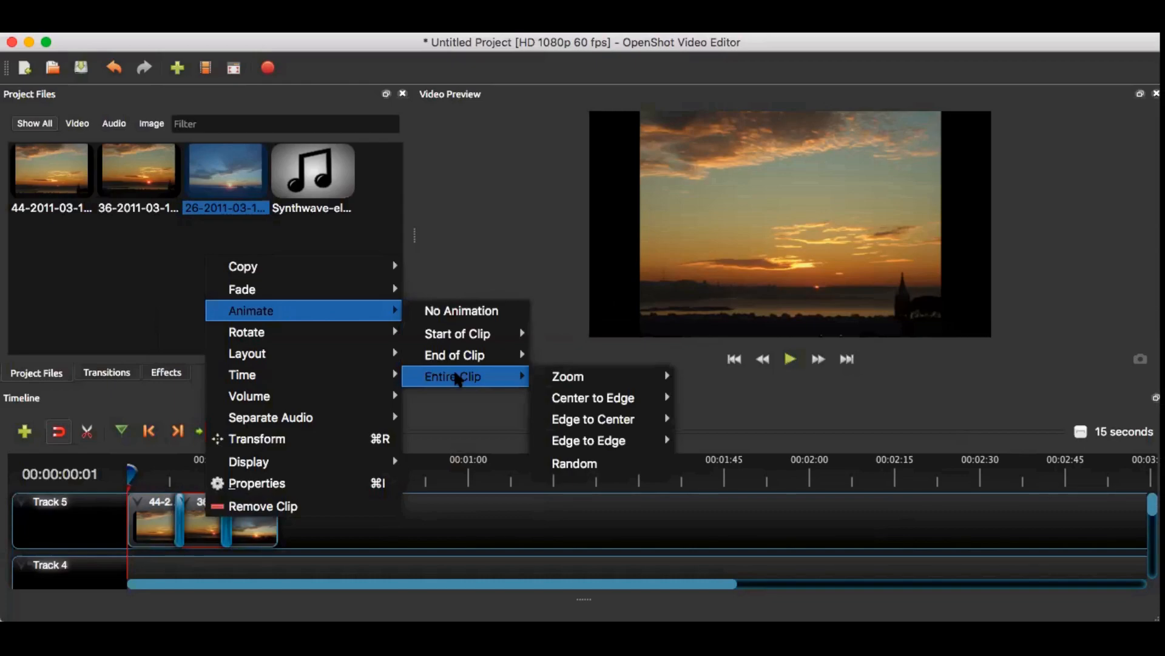
mouse_move(619, 380)
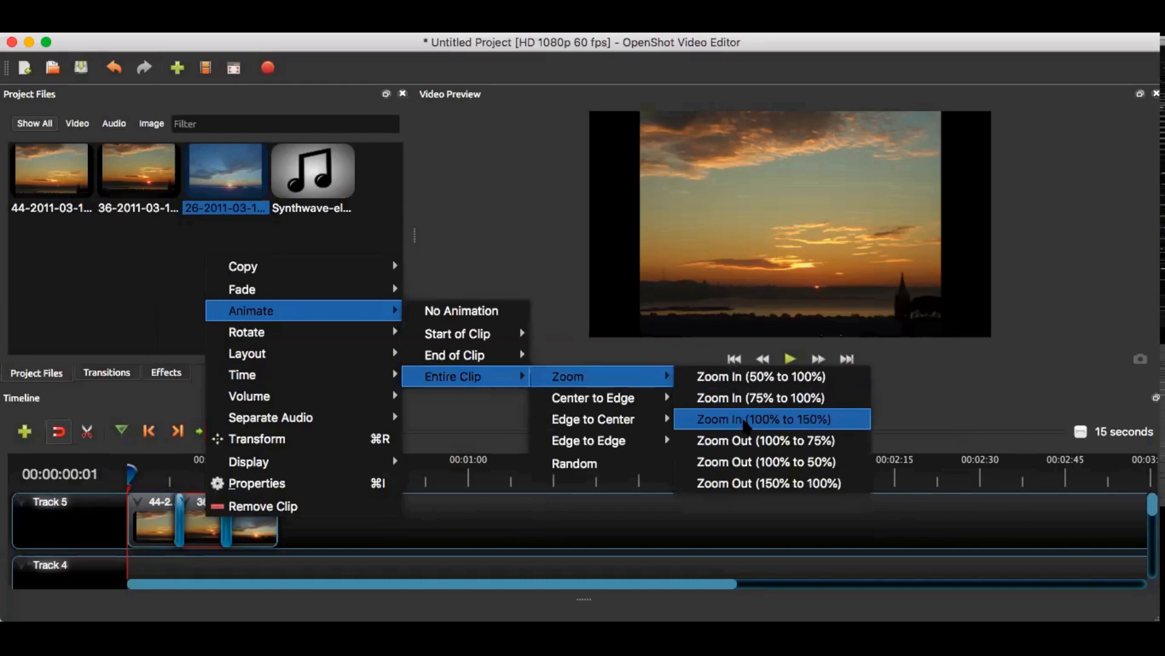
left_click(745, 425)
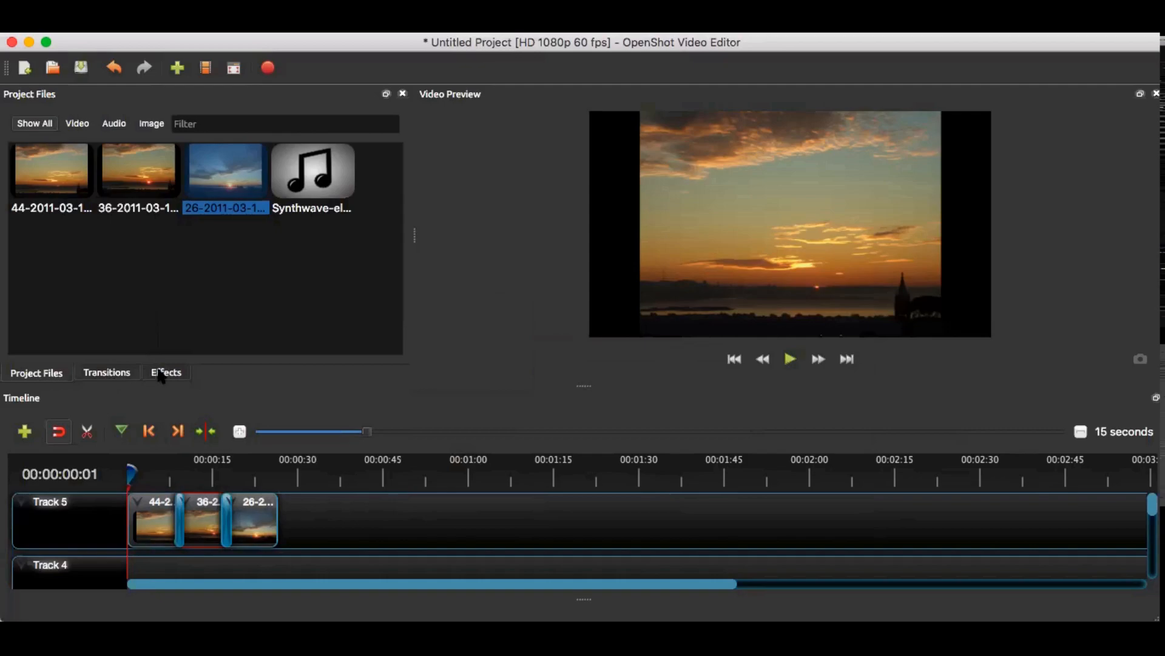
Step: Apply the Hue effect to the second clip on Track 5
left_click(167, 374)
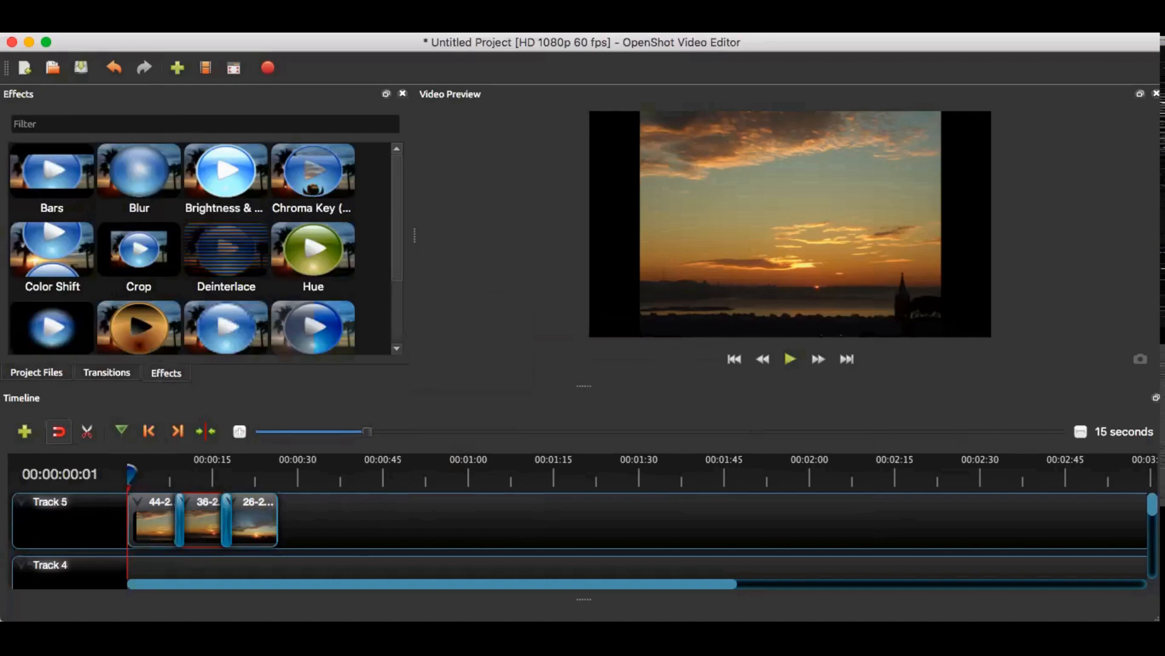
scroll(182, 249, "down", 3)
scroll(182, 249, "up", 3)
left_click(301, 265)
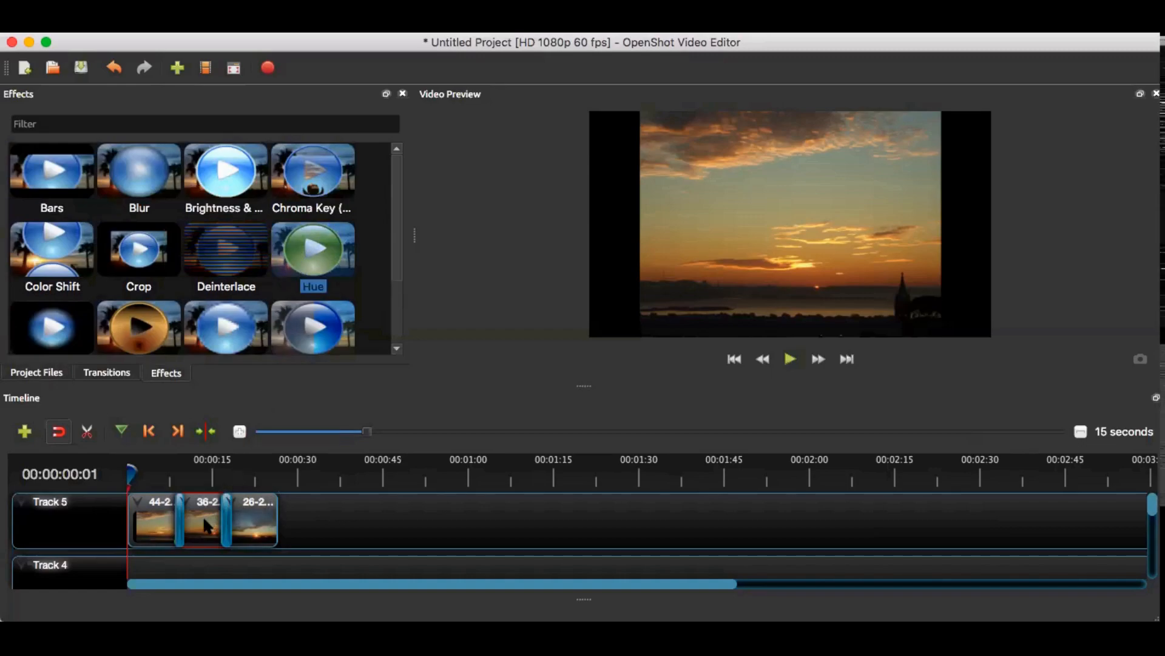
left_click_drag(301, 265, 204, 520)
Step: Add a Fade Out (Slow) at the end of the second clip on Track 5
right_click(209, 526)
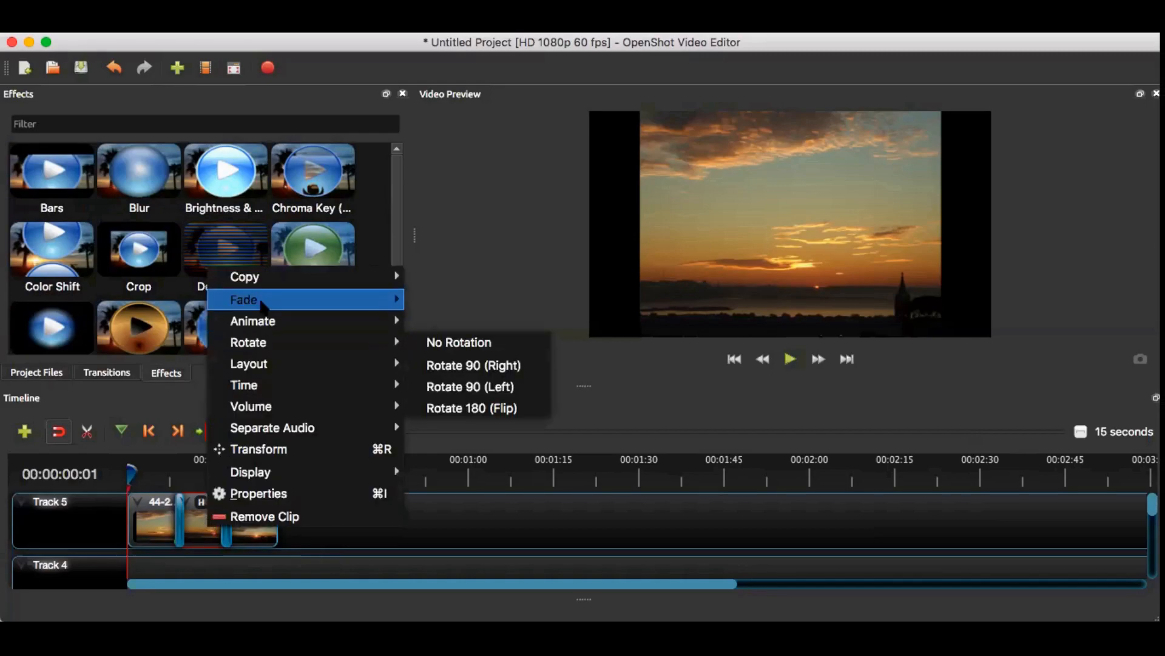
mouse_move(263, 305)
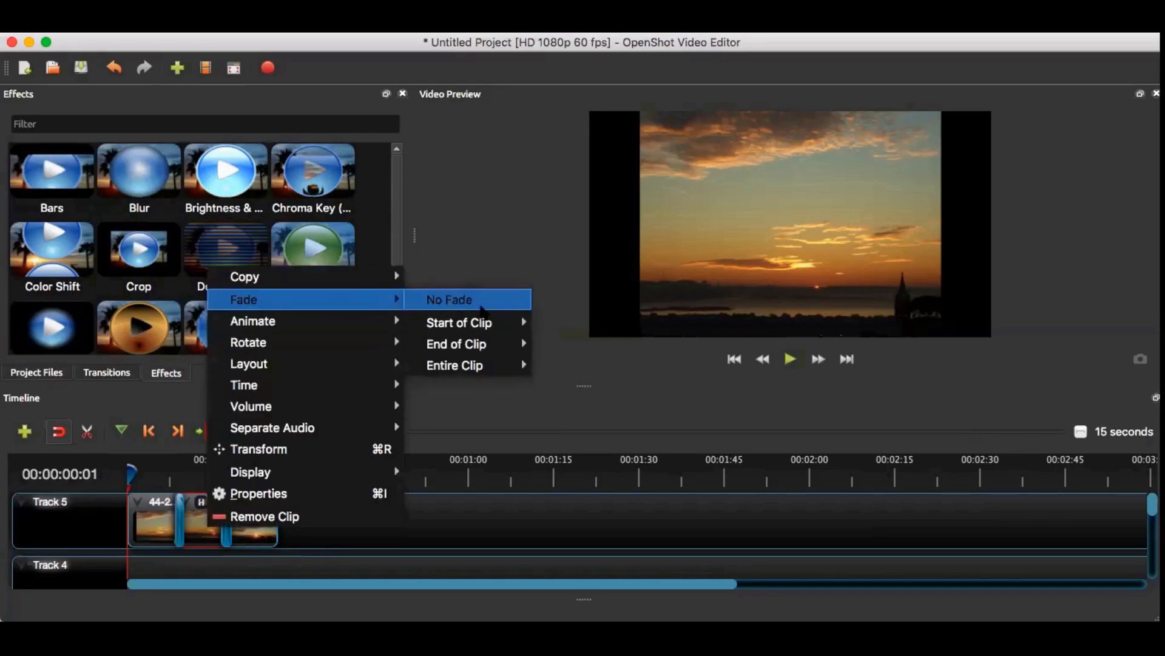
mouse_move(509, 352)
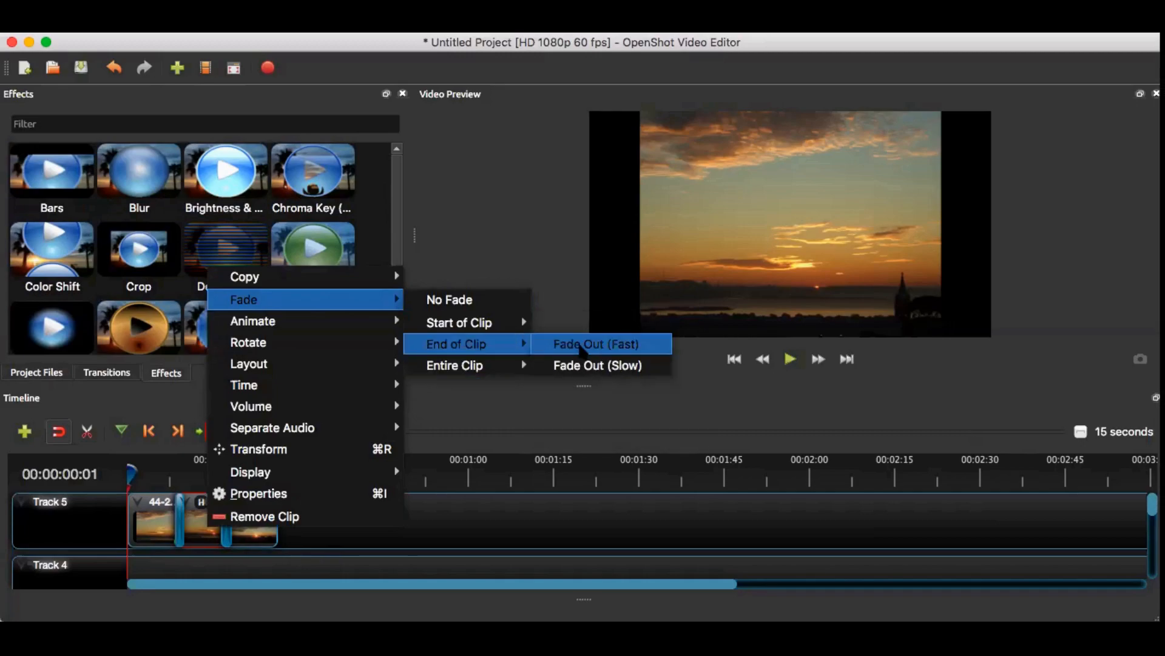
left_click(601, 366)
Step: Animate the third clip on Track 5 with Zoom Out (150% to 100%) over the entire clip
left_click(261, 505)
right_click(261, 505)
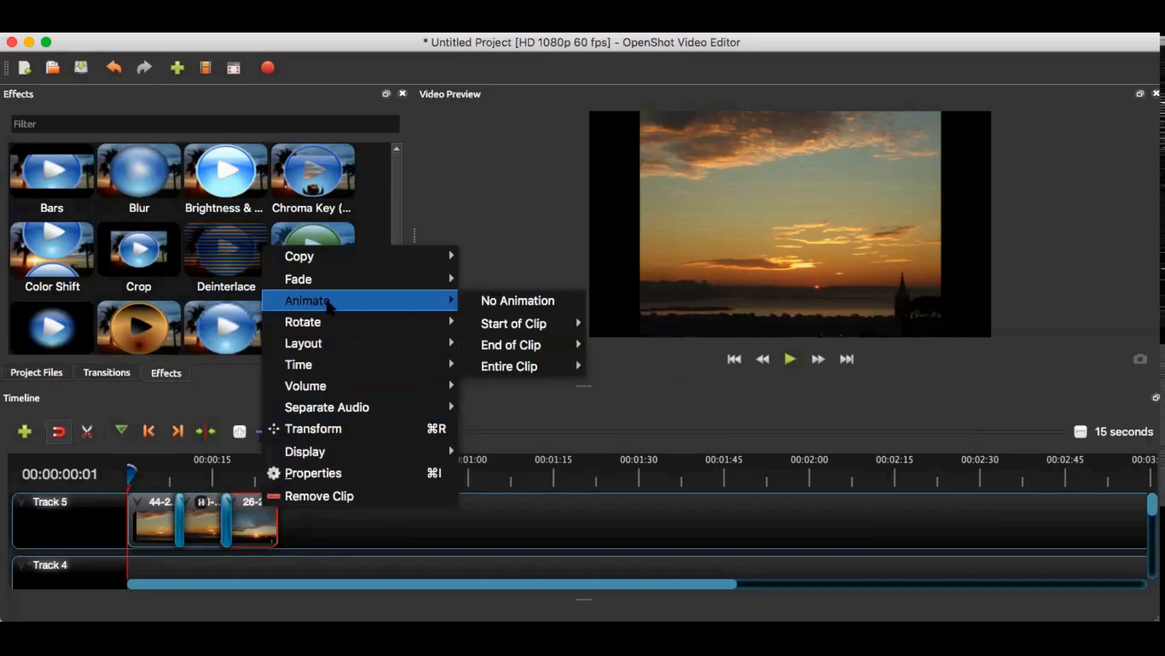
mouse_move(542, 367)
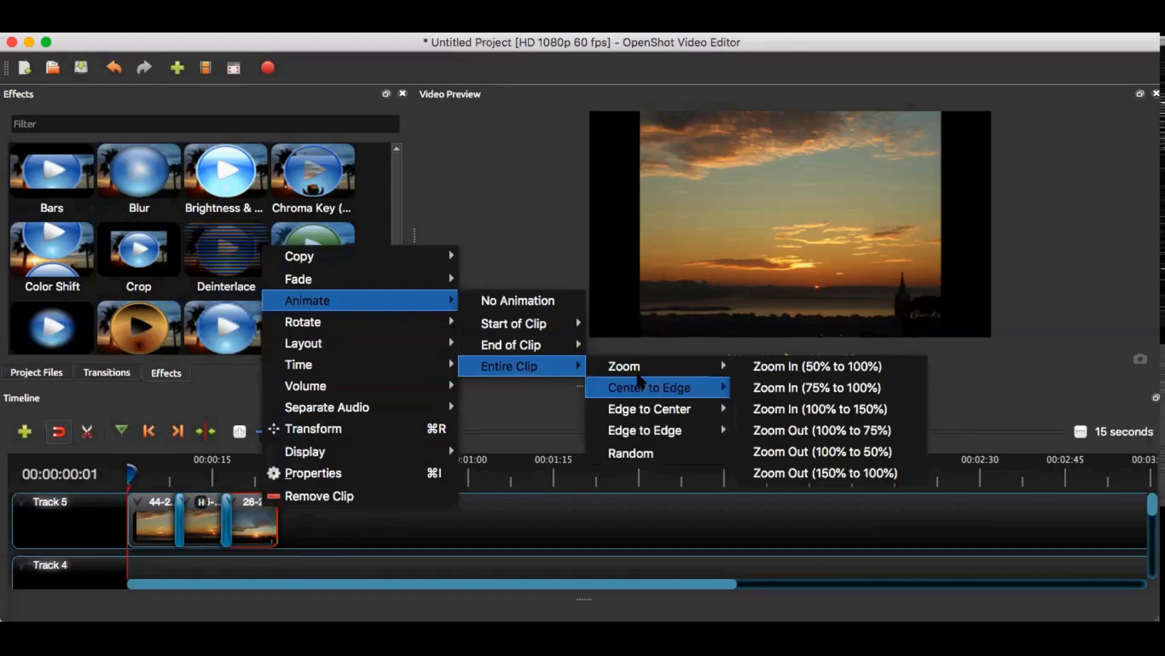
mouse_move(698, 370)
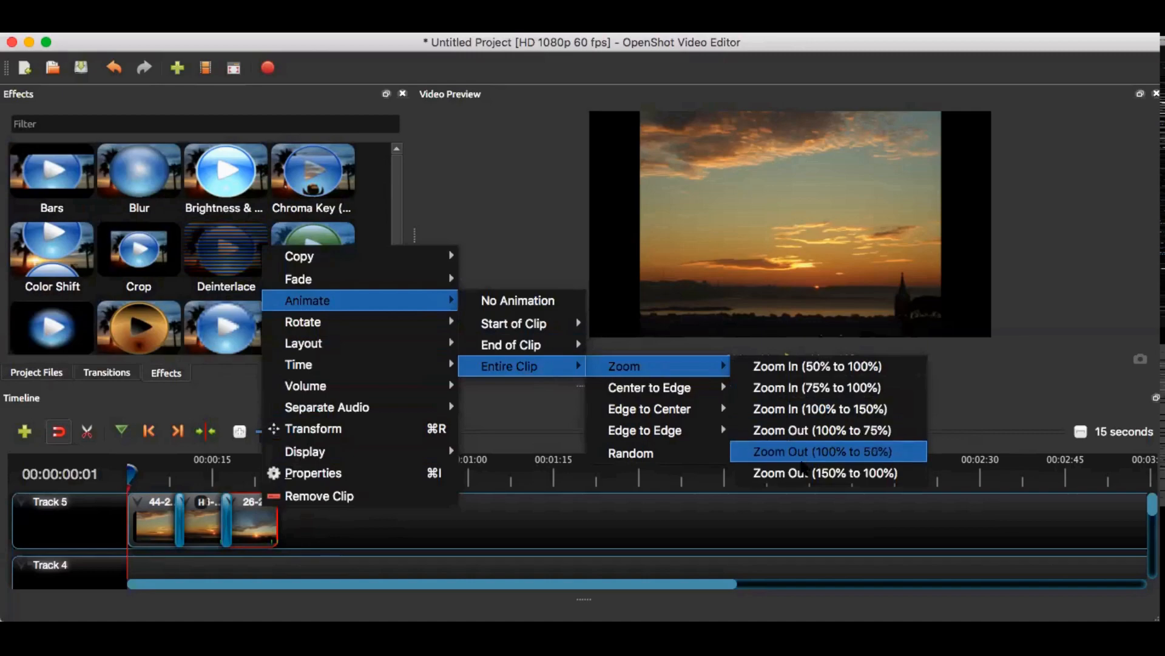
left_click(806, 474)
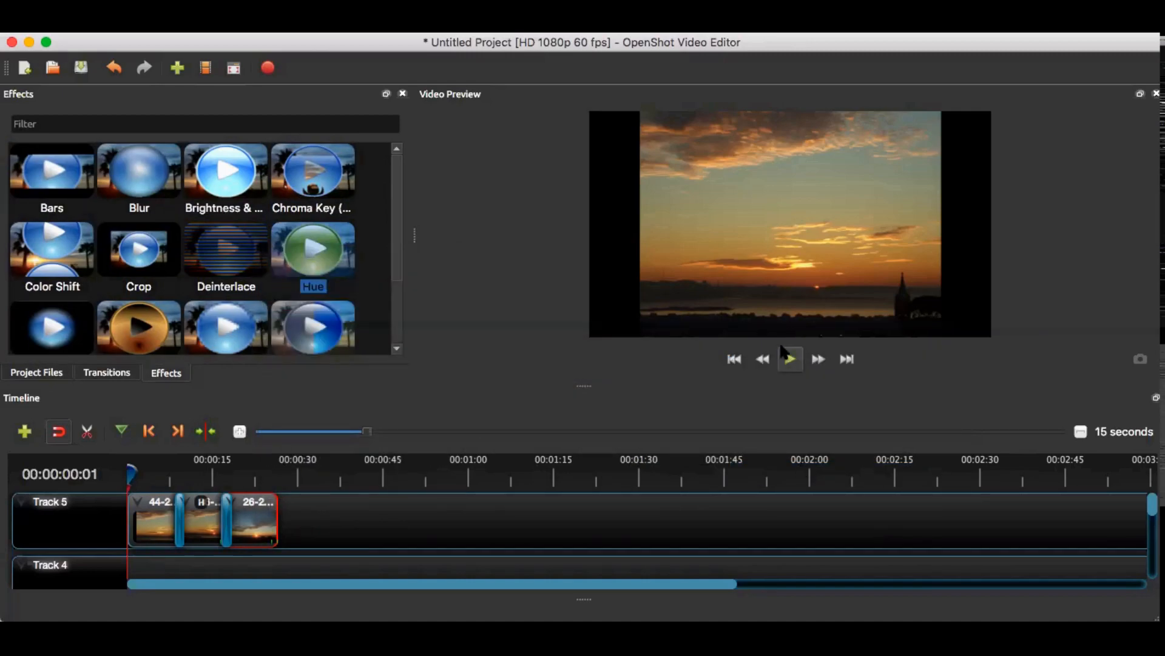
Step: Play the slideshow to examine the transitions, animations and fades of the three clips
left_click(790, 359)
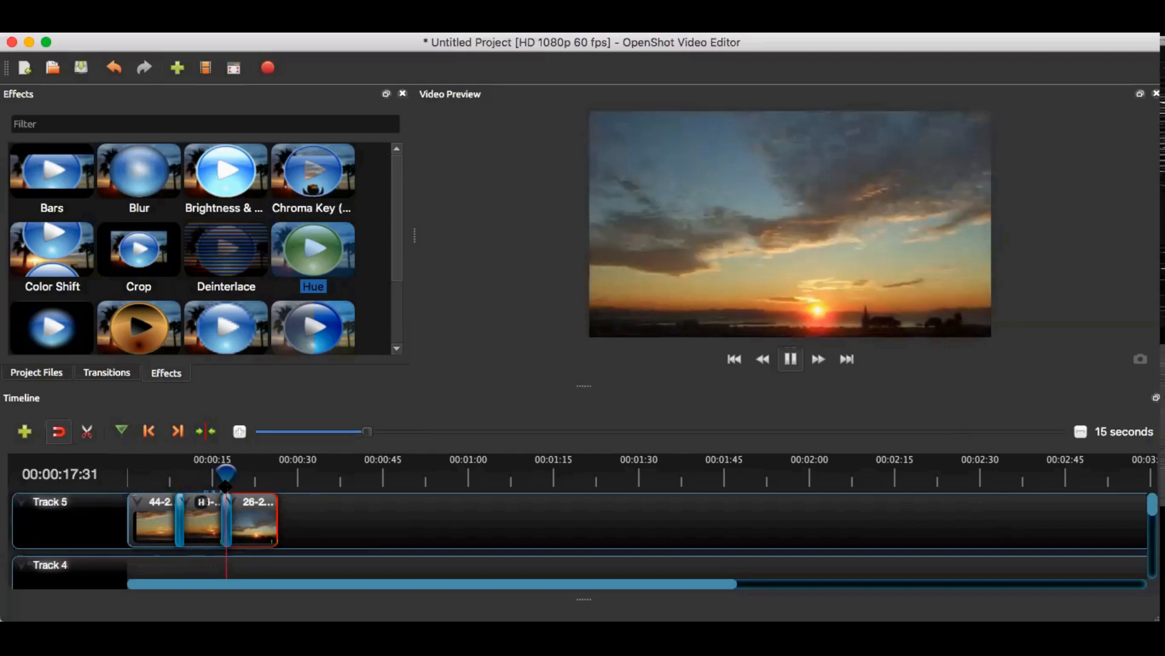
left_click_drag(210, 486, 193, 489)
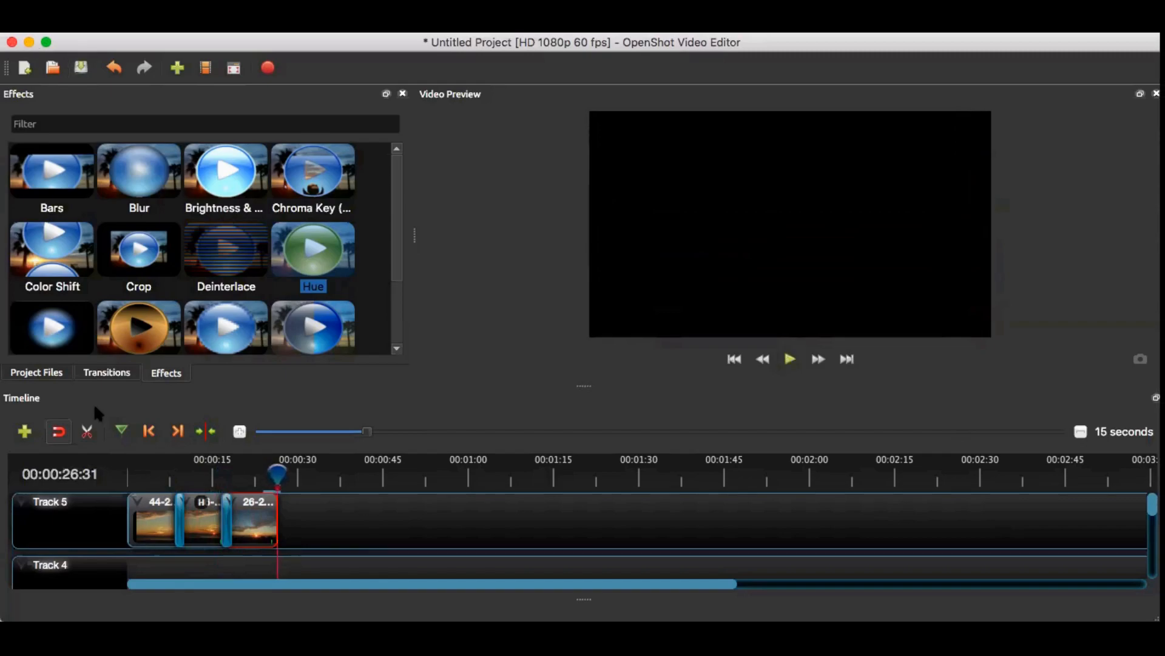
Step: Place Synthwave-electro-intro.mp3 from the project files on Track 4, aligned with the start of the timeline
left_click(38, 373)
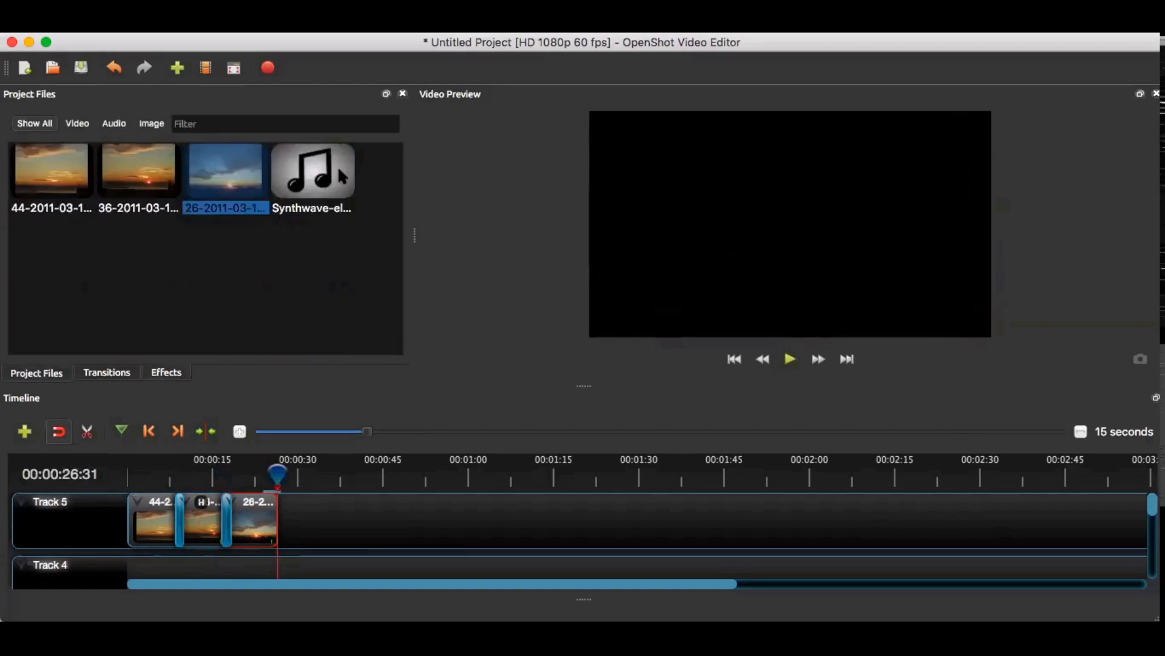
left_click_drag(337, 166, 131, 555)
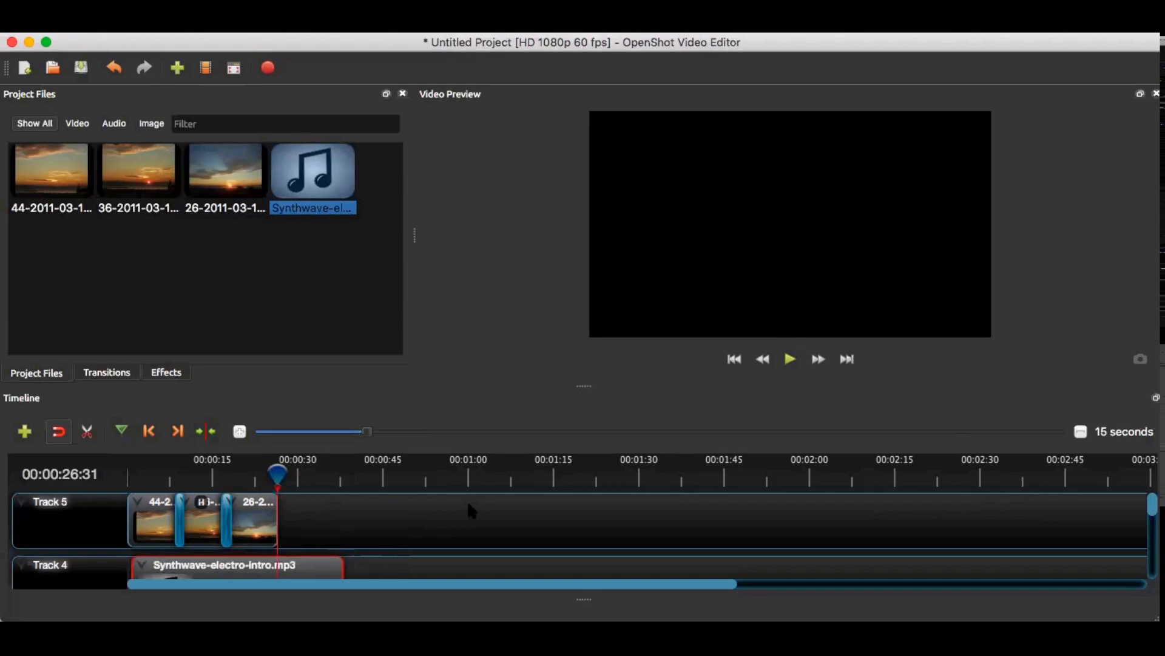
scroll(469, 504, "down", 2)
scroll(369, 530, "up", 1)
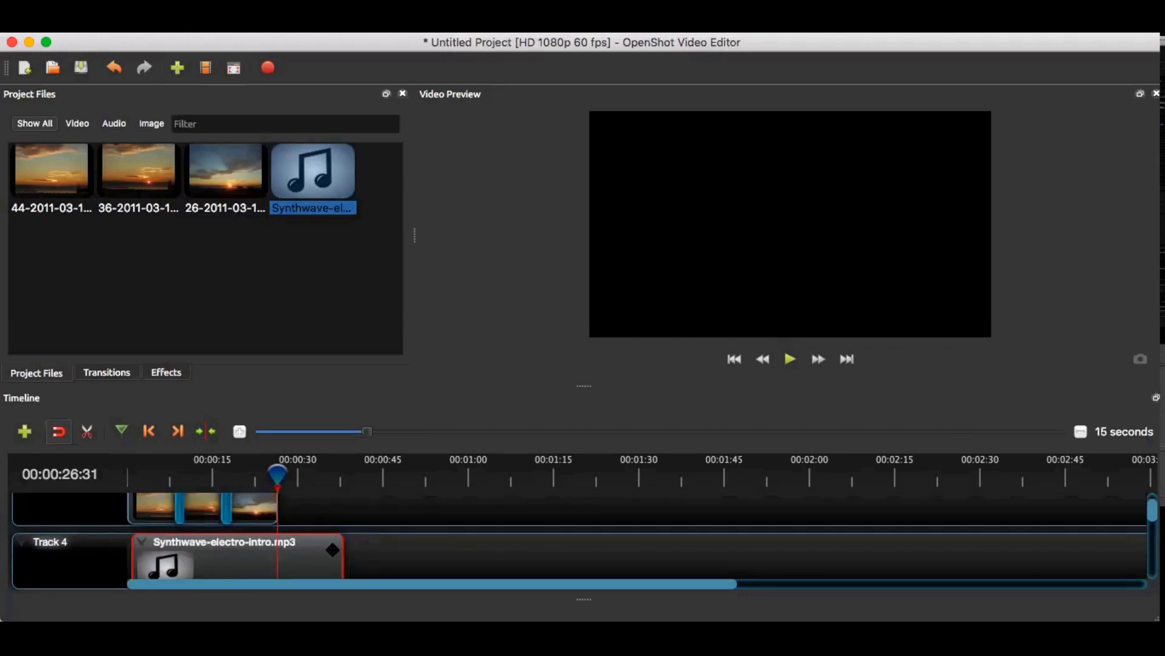
left_click_drag(331, 549, 330, 550)
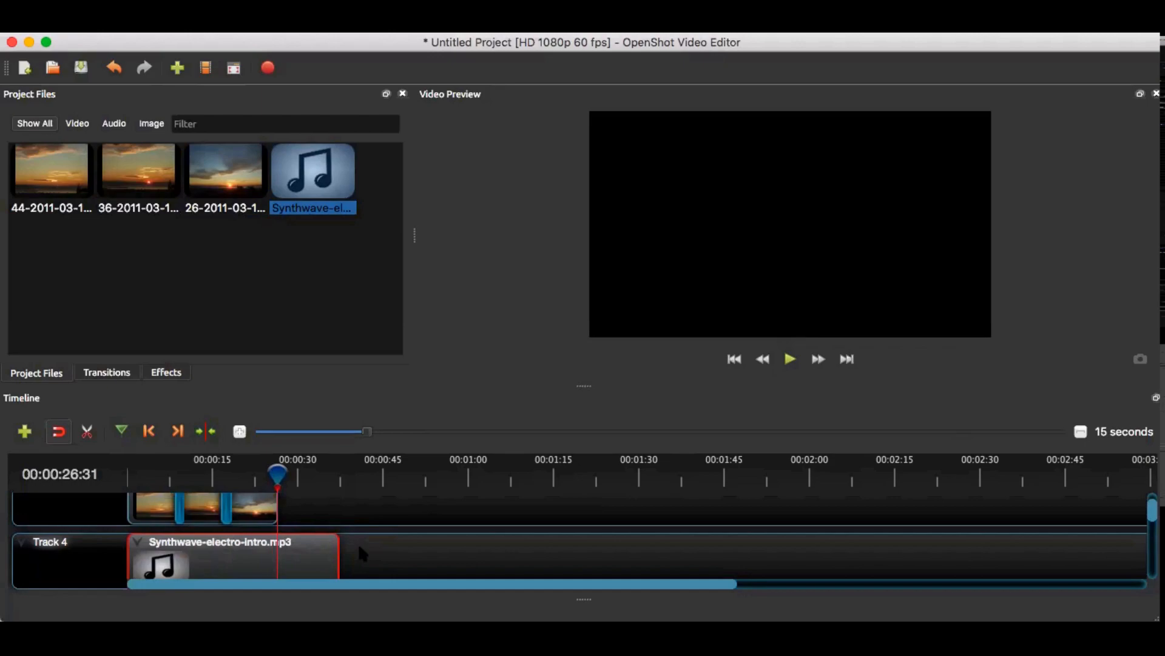
Step: Trim the end of the music clip on Track 4 to about the end of the last image clip
scroll(362, 552, "down", 1)
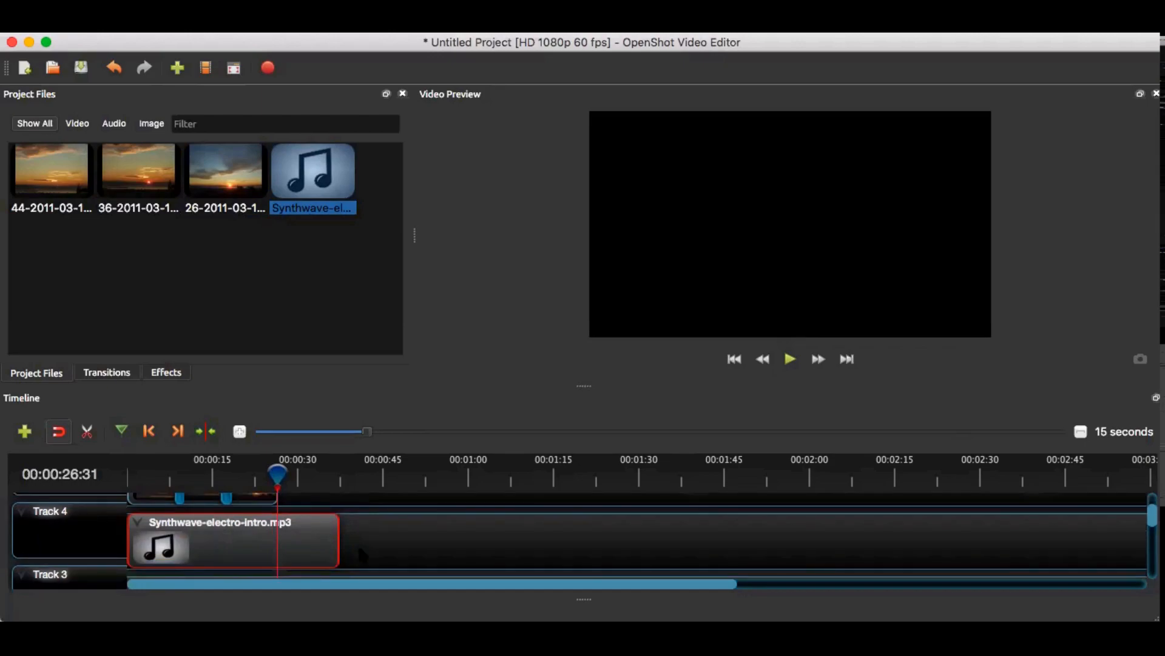
scroll(362, 554, "up", 2)
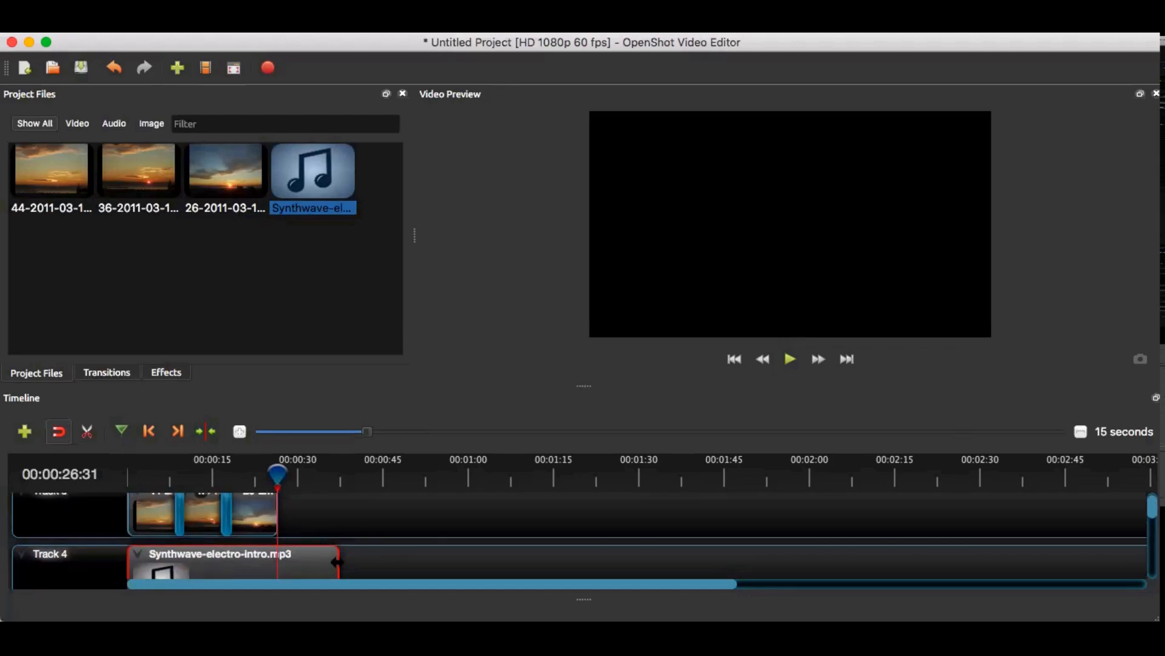
left_click_drag(295, 550, 282, 549)
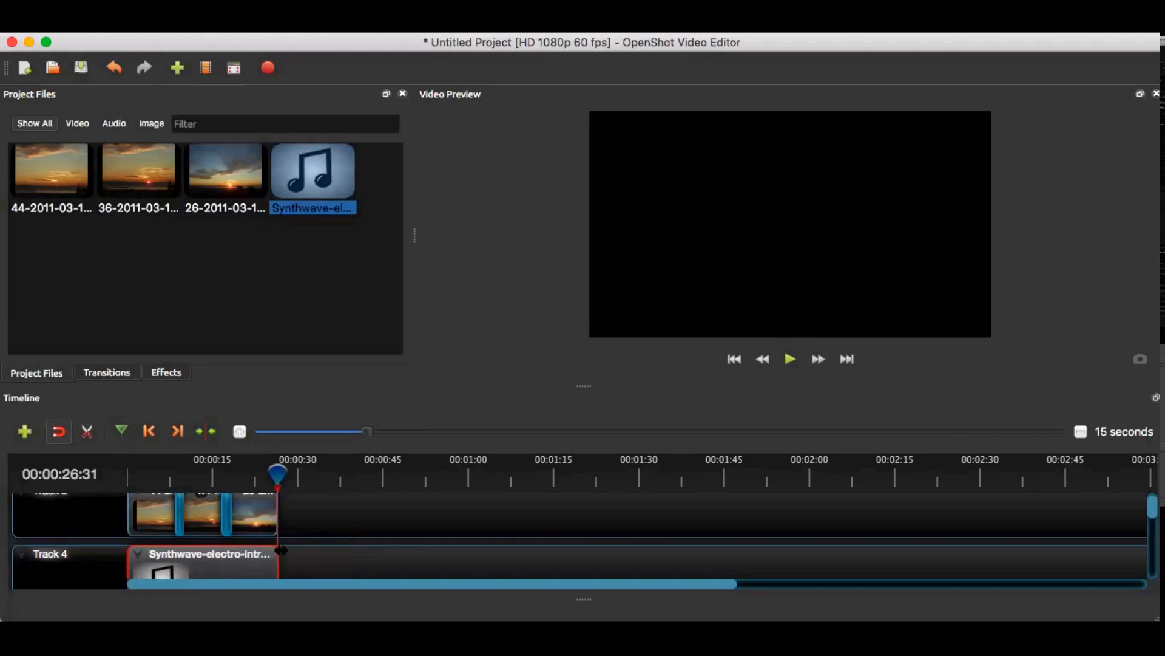
right_click(282, 557)
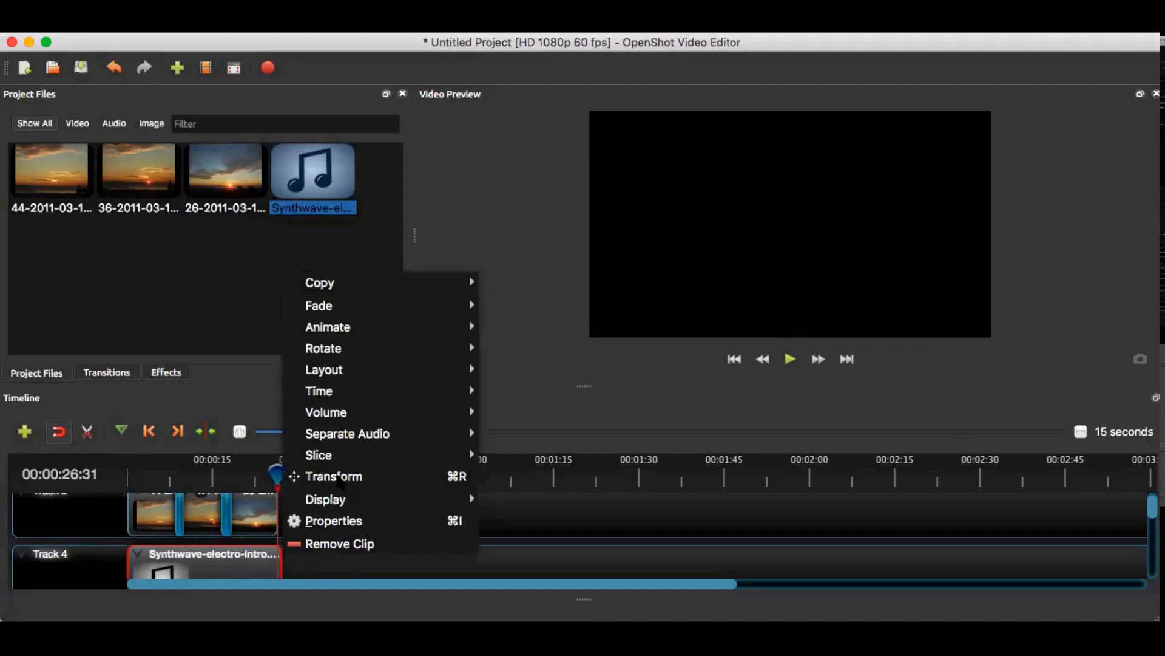
left_click(175, 565)
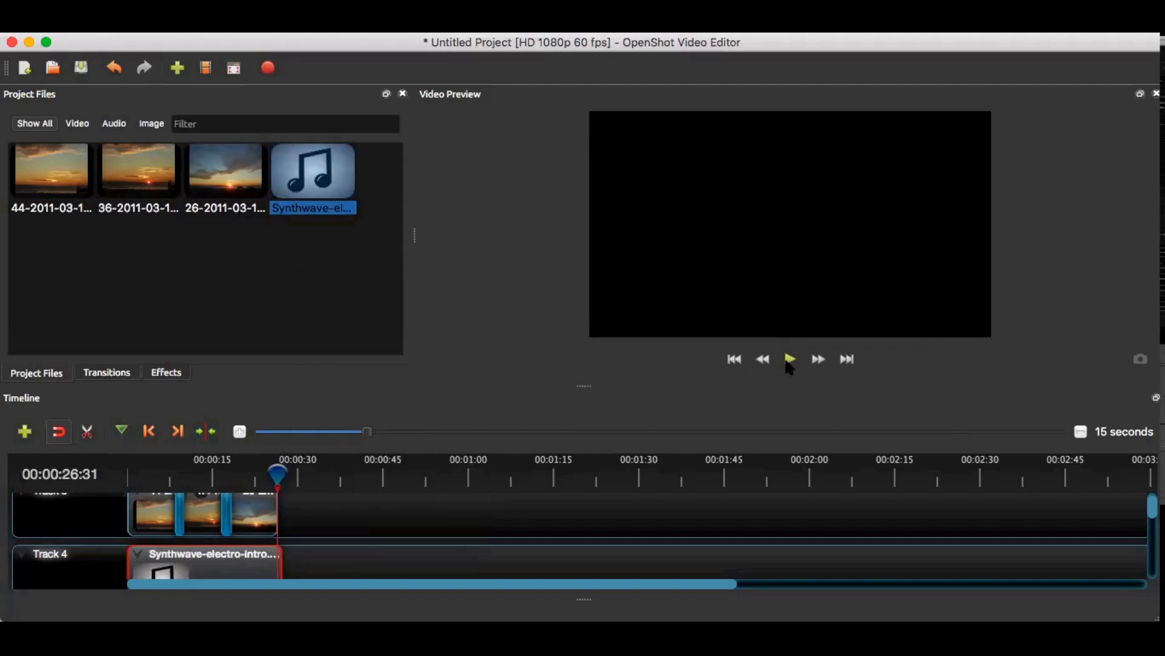
Step: Play the slideshow with its music from the start and check several points through to the end
left_click(790, 363)
left_click(174, 473)
left_click(134, 476)
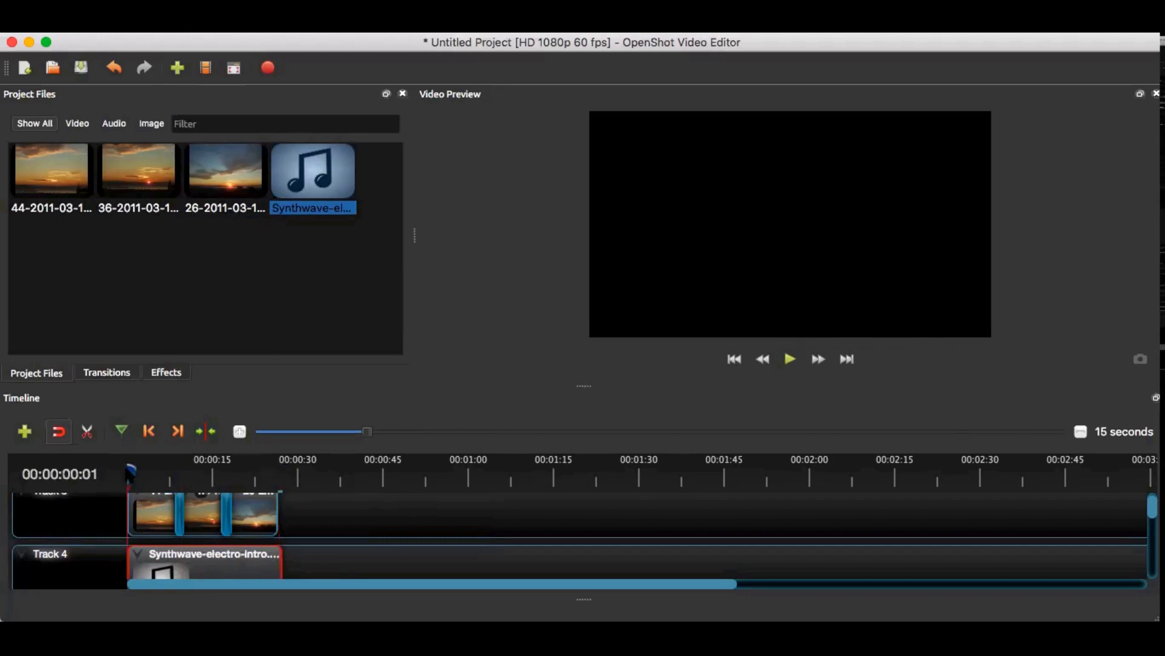
left_click(790, 359)
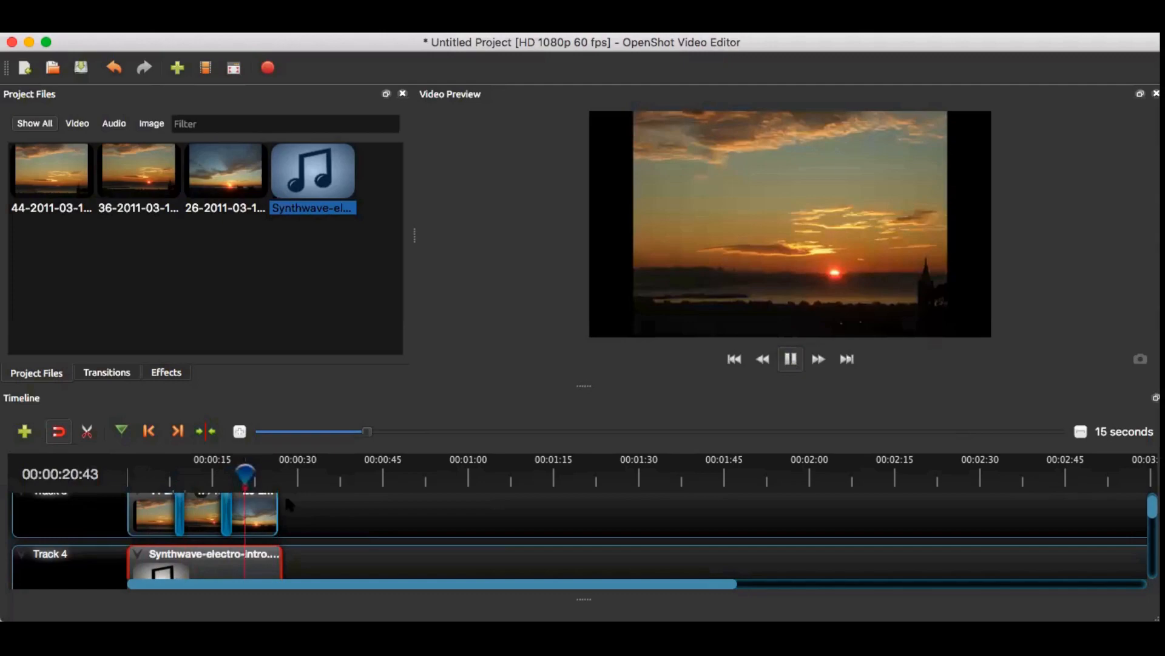
left_click(192, 474)
left_click(128, 484)
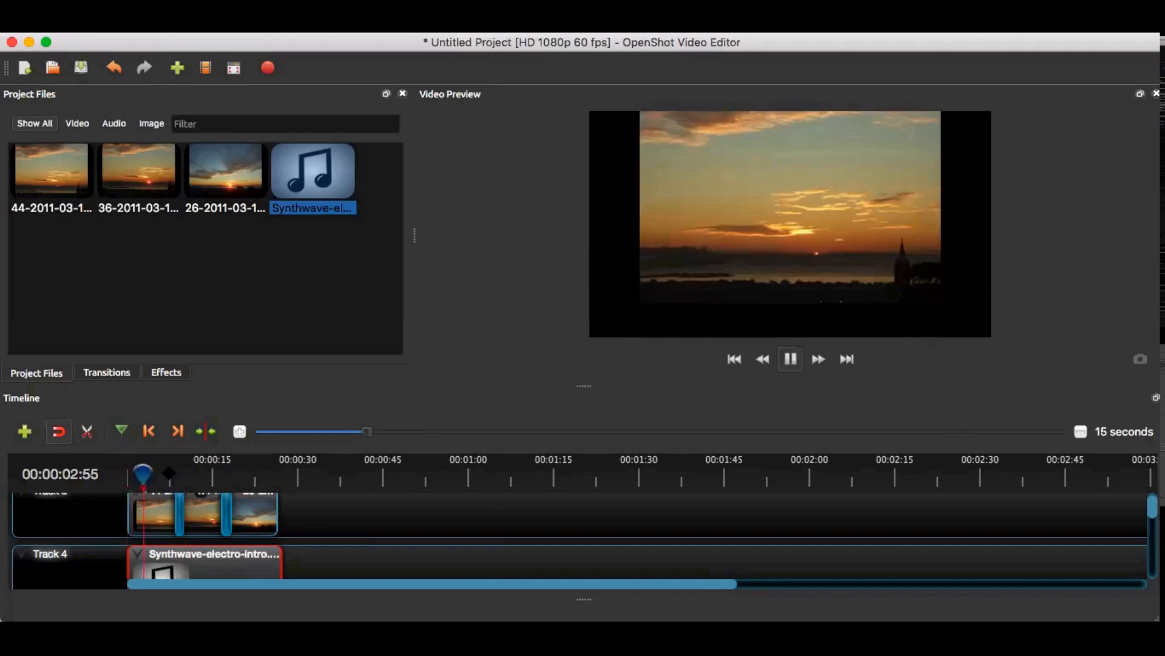
left_click(245, 474)
left_click(268, 480)
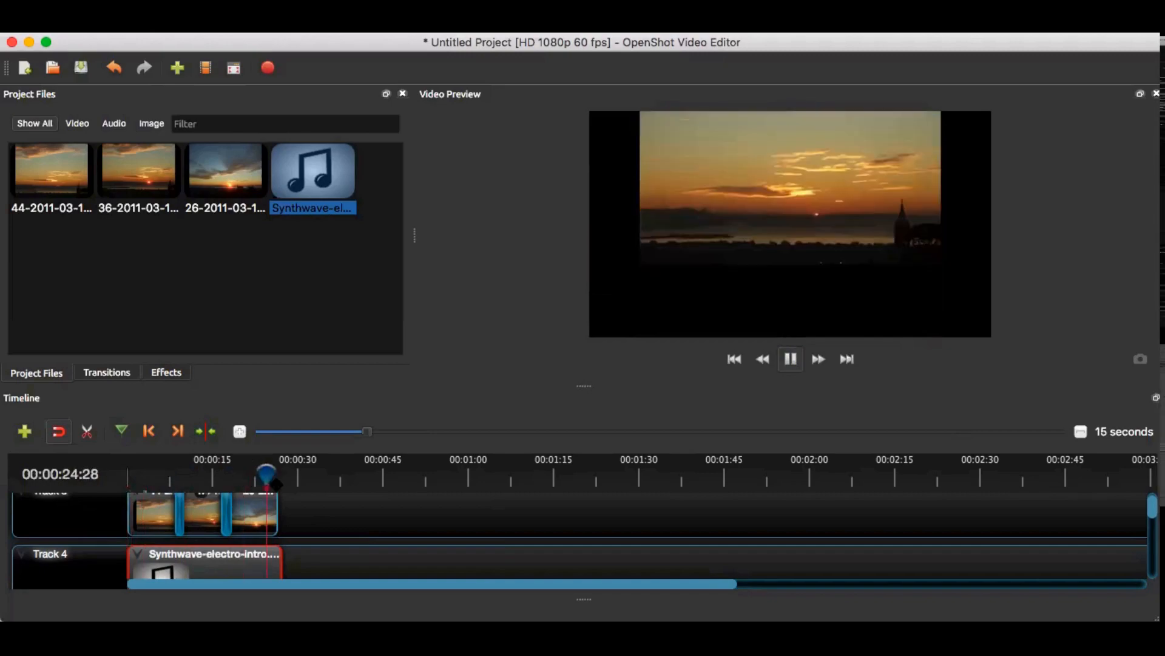
left_click(277, 483)
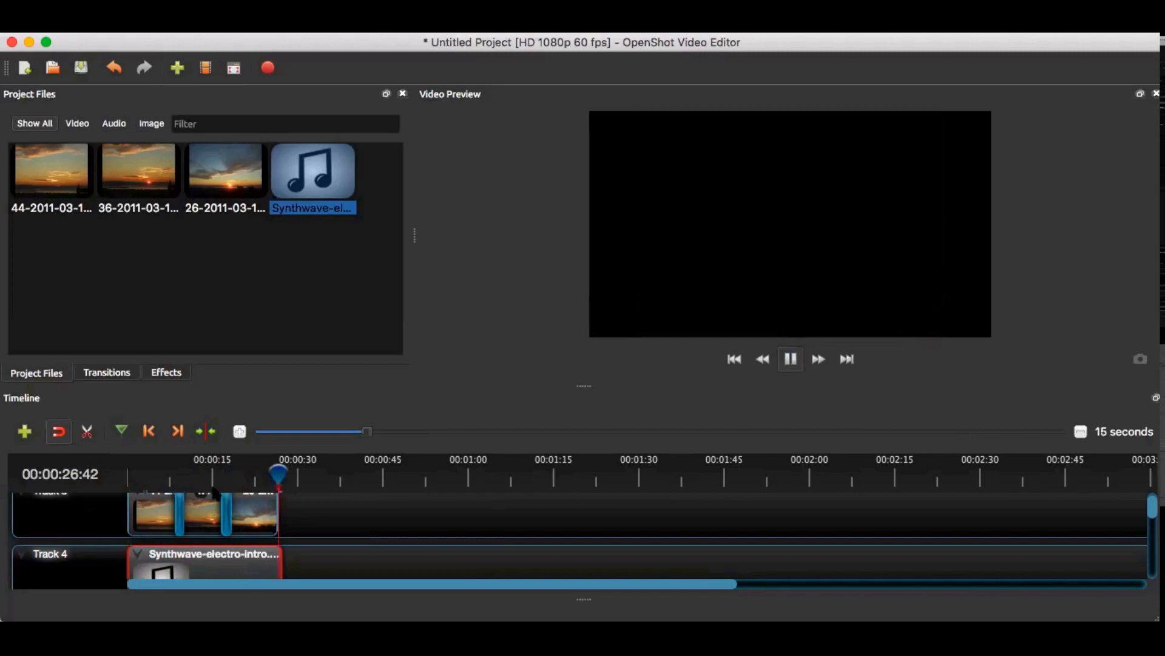
left_click(237, 476)
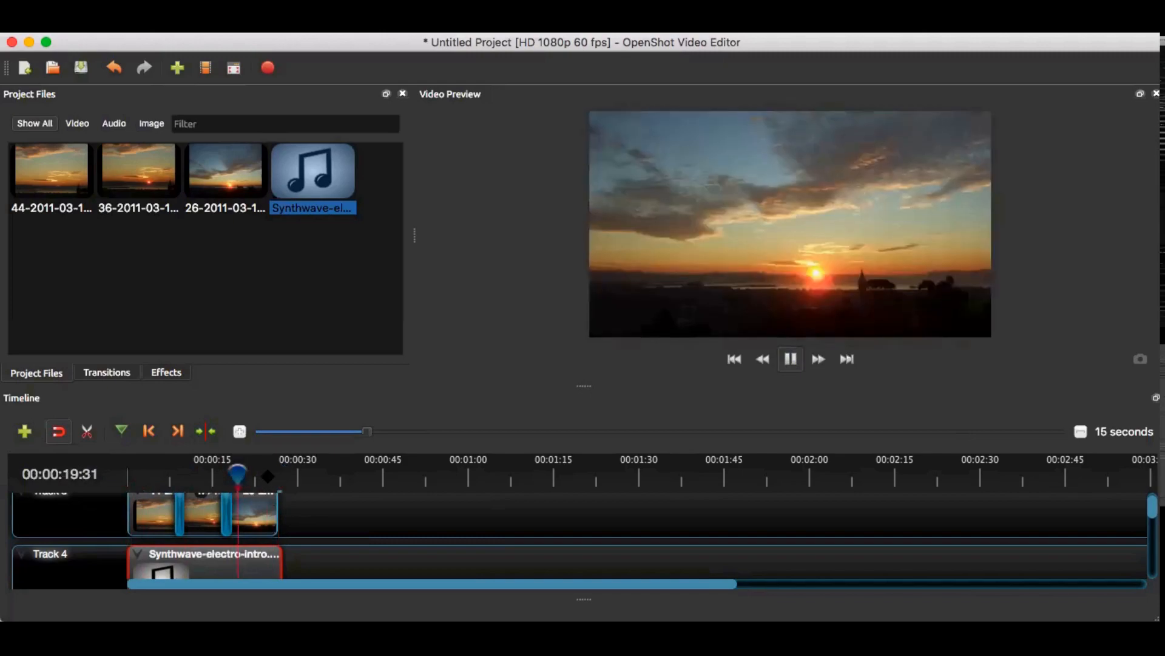
left_click(261, 477)
left_click(279, 477)
left_click(280, 477)
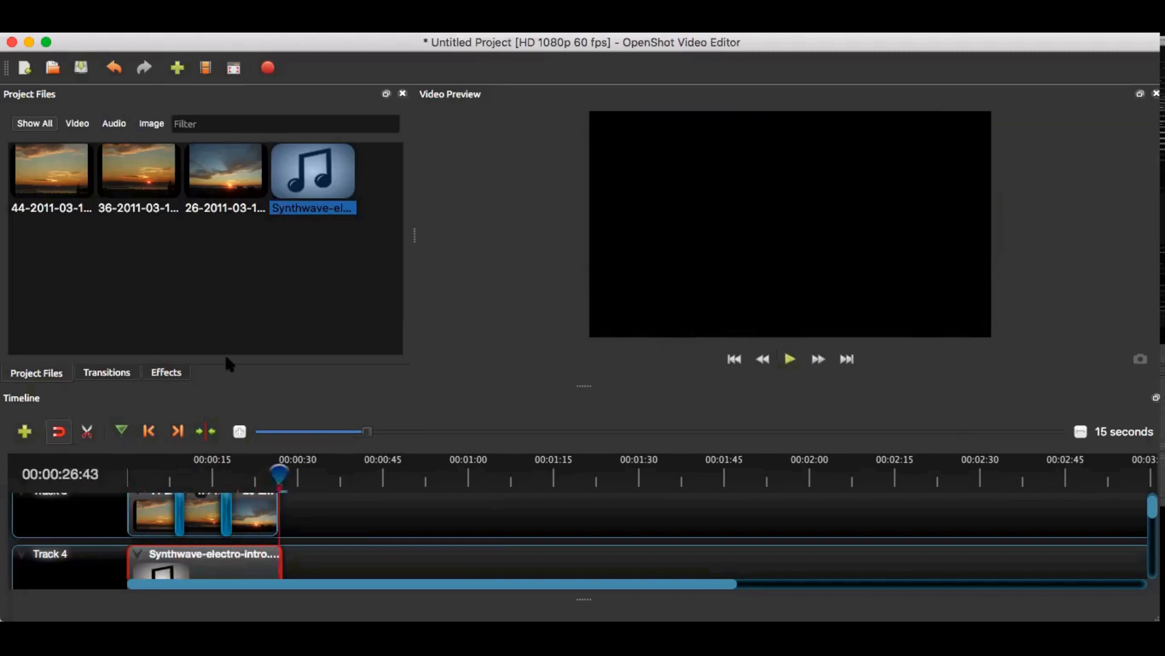
Step: Open the video export settings, name the file Sunset and choose the Desktop as its destination folder
left_click(268, 69)
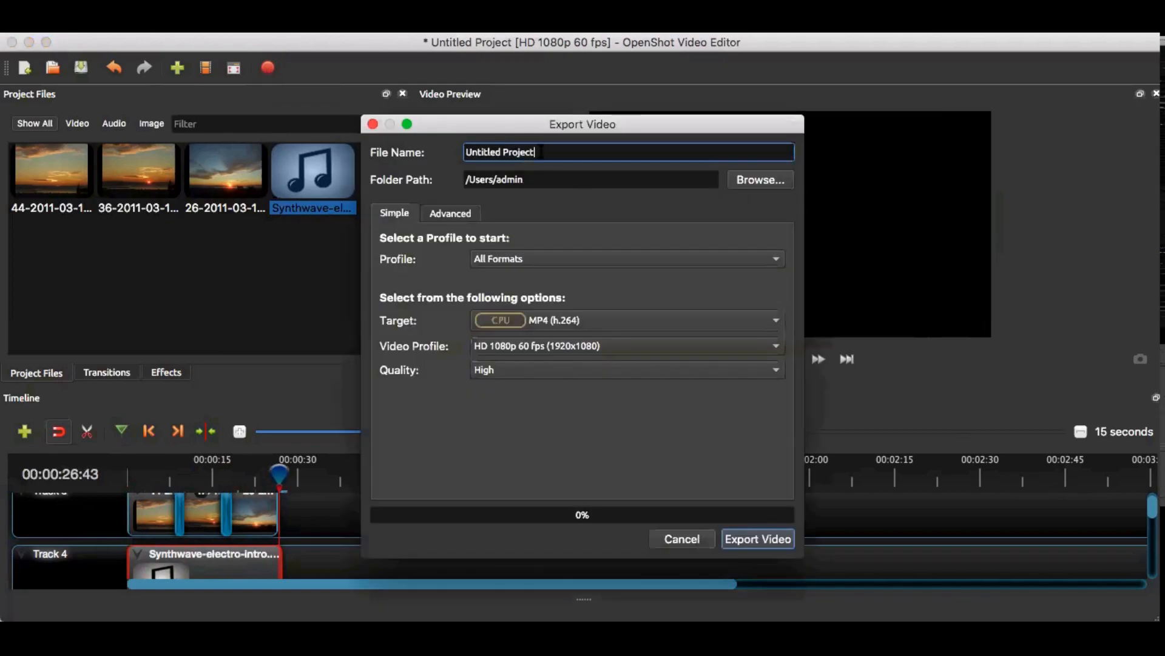
left_click_drag(538, 152, 463, 151)
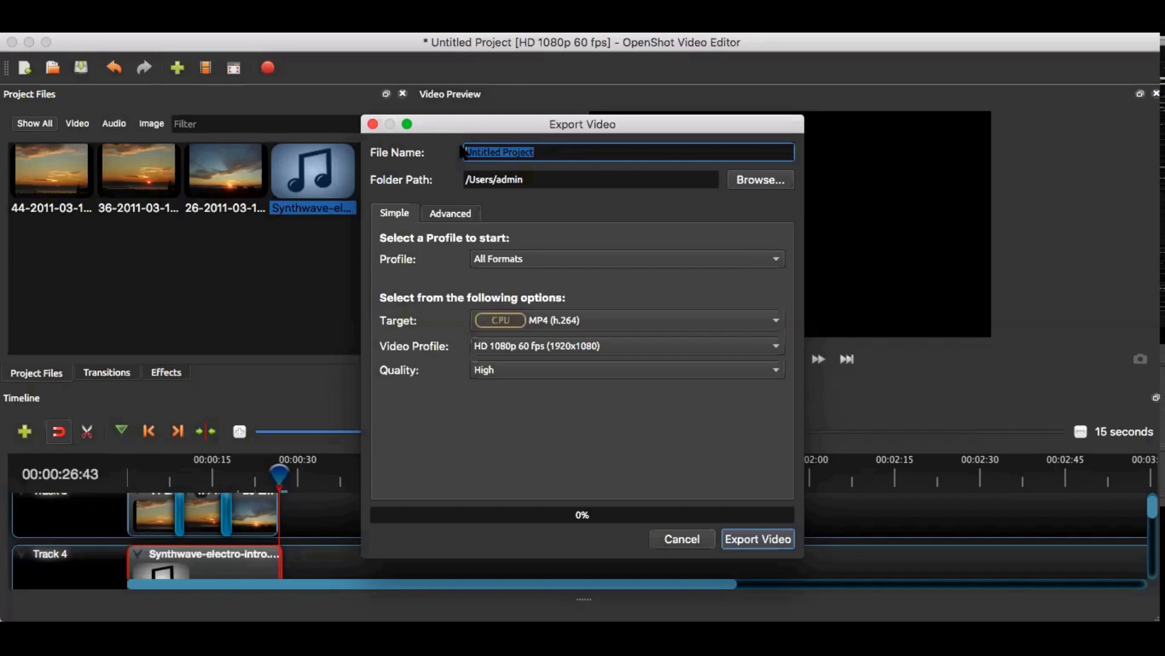
type("S")
left_click(758, 180)
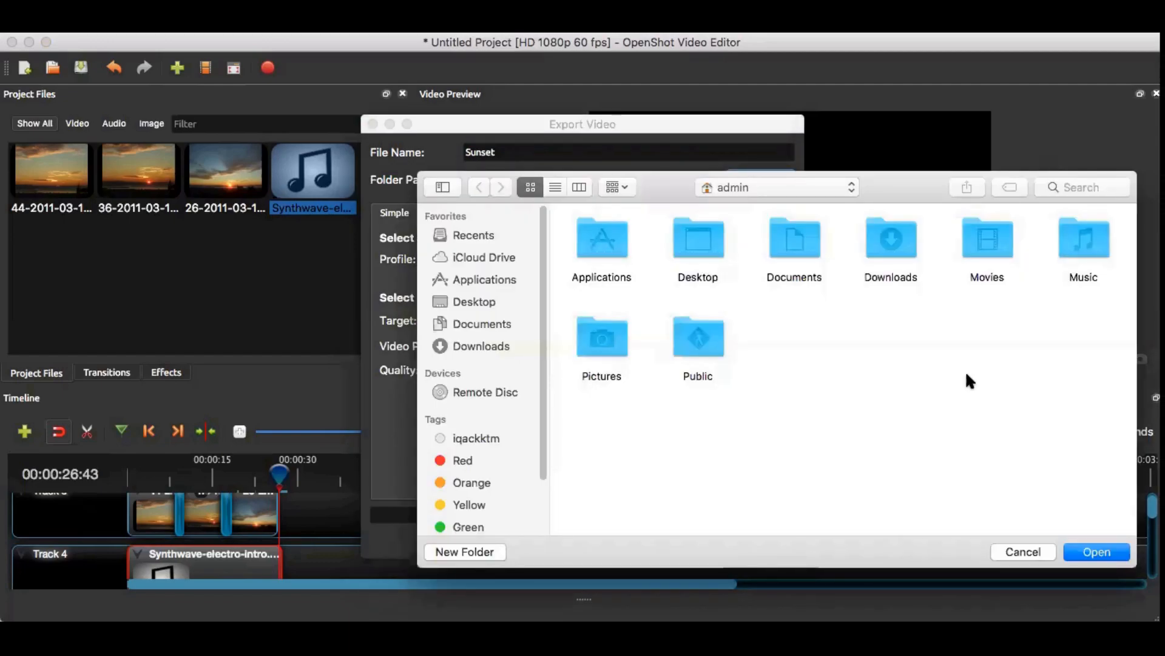
left_click(698, 242)
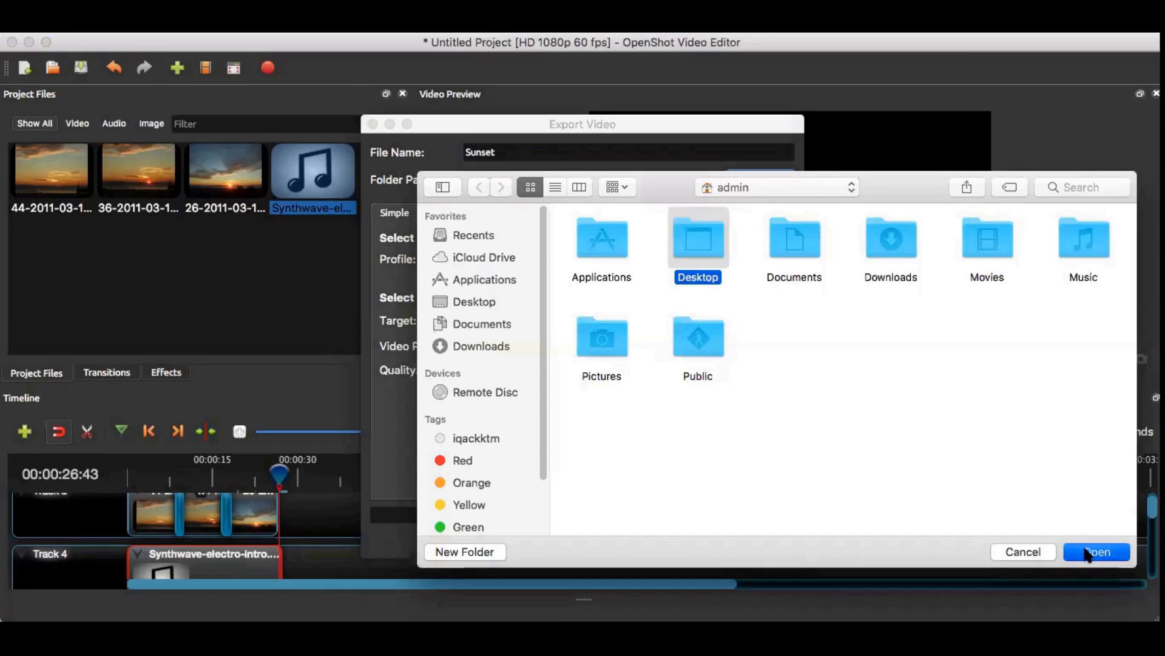
left_click(1087, 552)
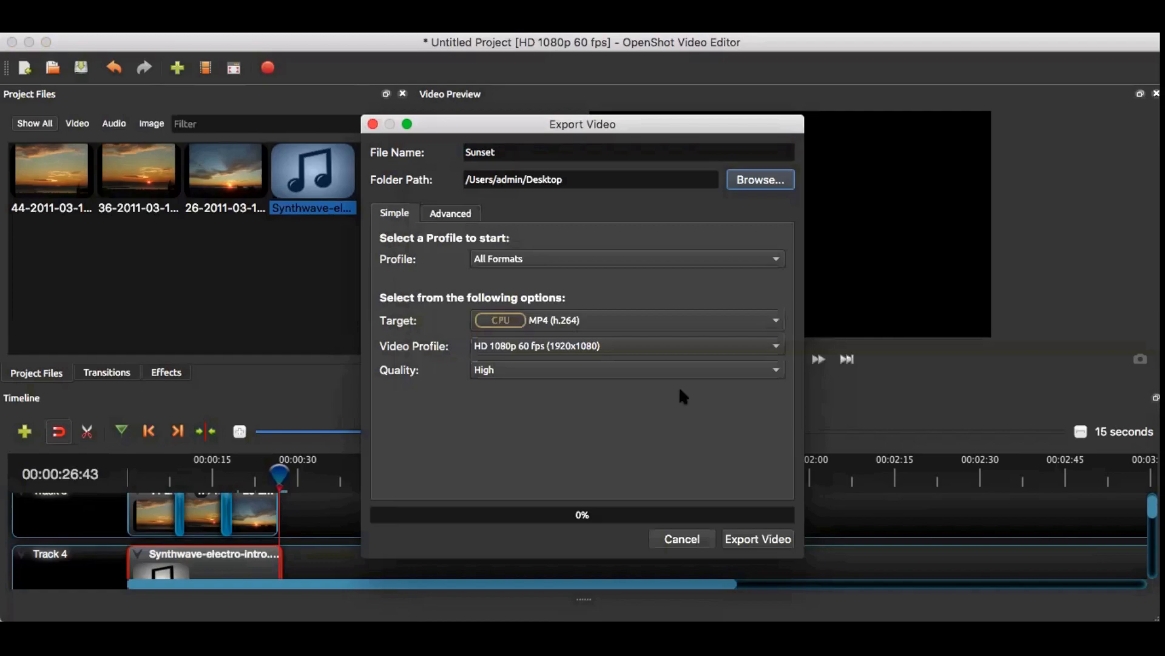
Step: Decline replacing the existing Sunset.mp4, rename the file Sunset1 and export the video
left_click(759, 539)
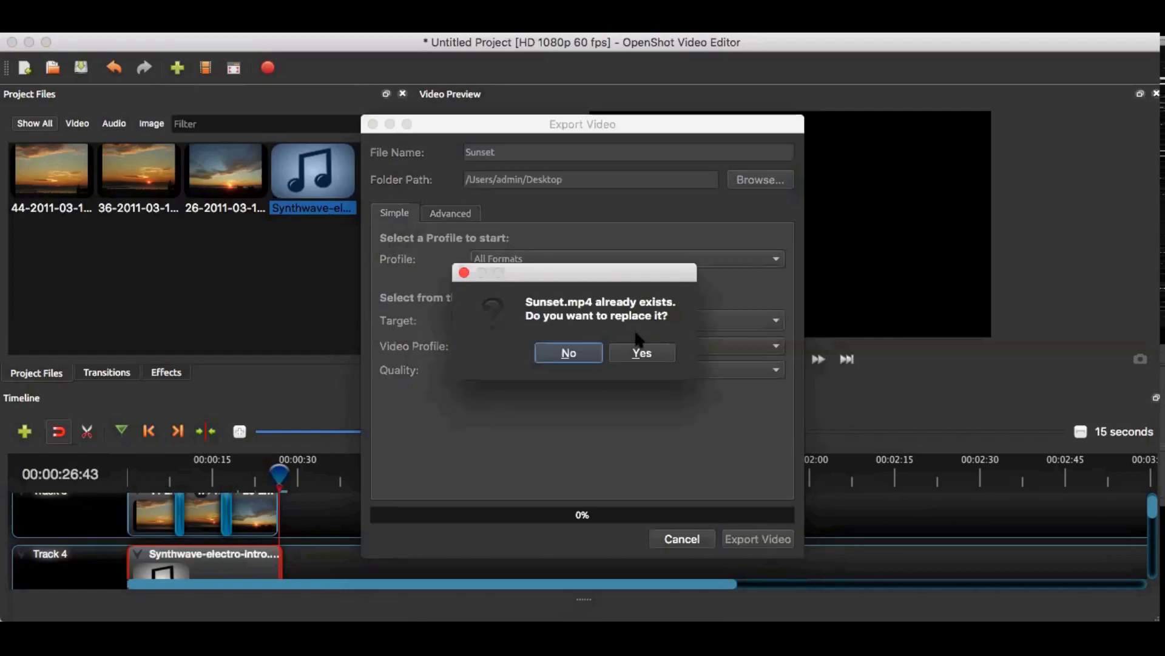
left_click(570, 352)
left_click(503, 151)
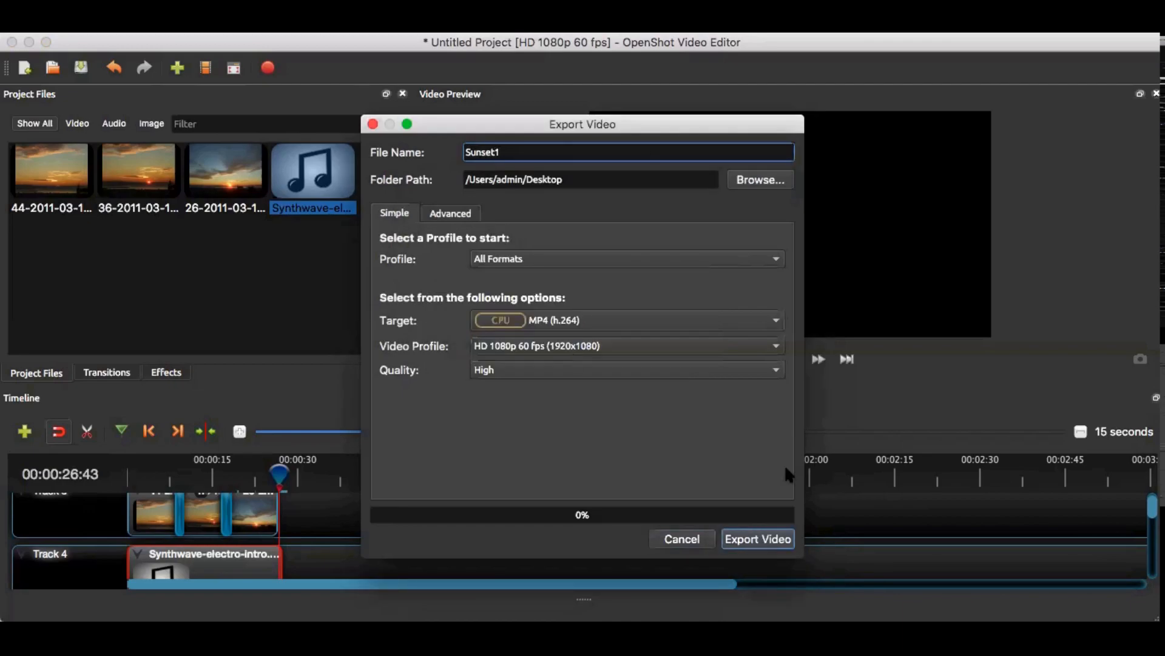
left_click(758, 539)
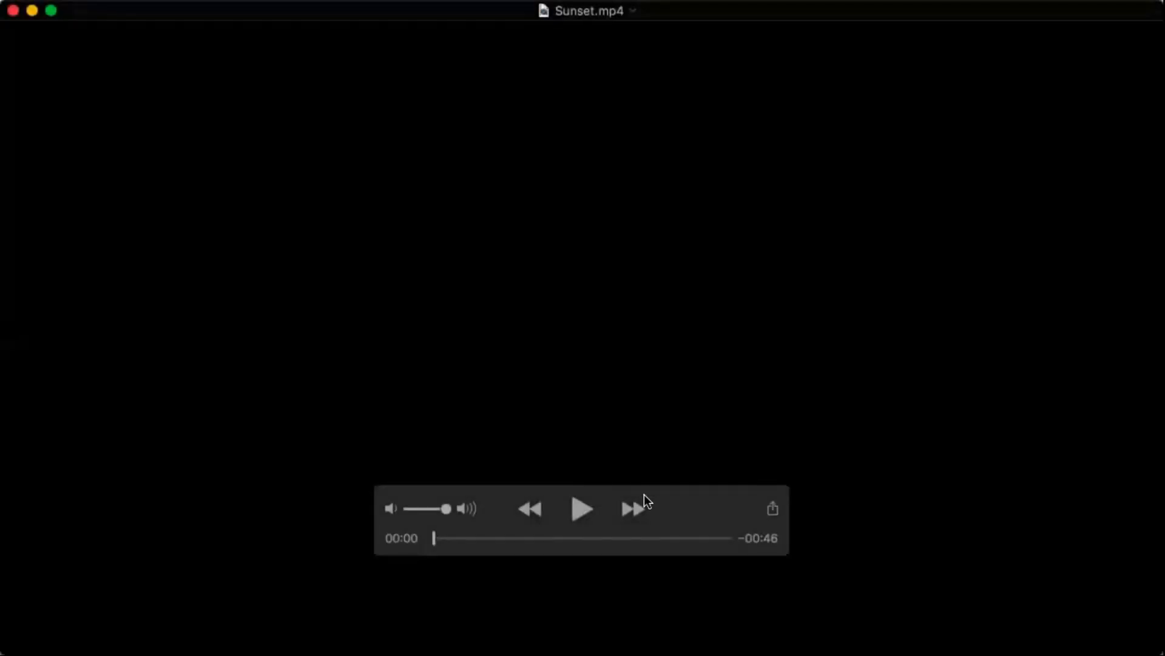
Step: Play Sunset.mp4 in the media player to examine the finished slideshow
left_click(581, 510)
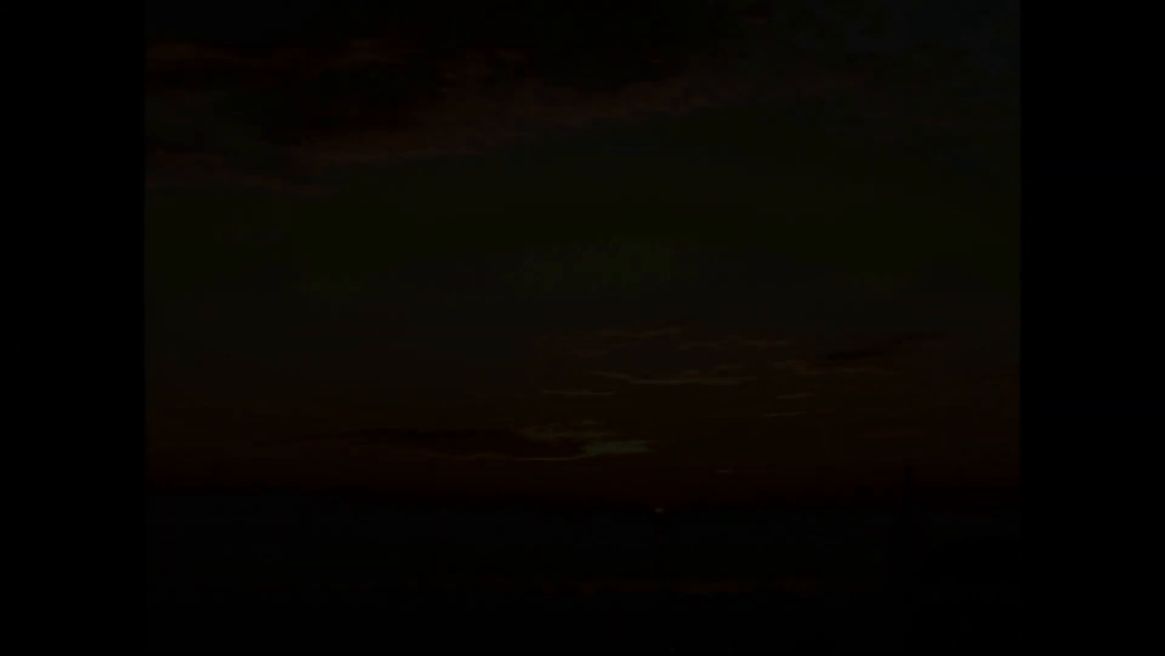
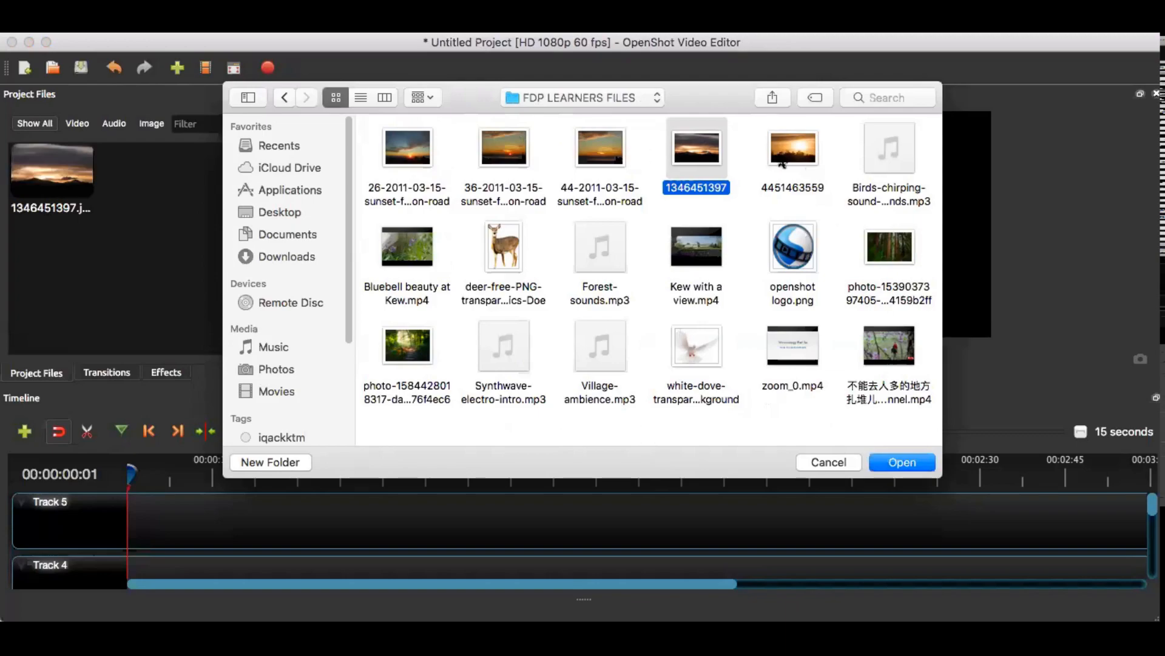
left_click(783, 164)
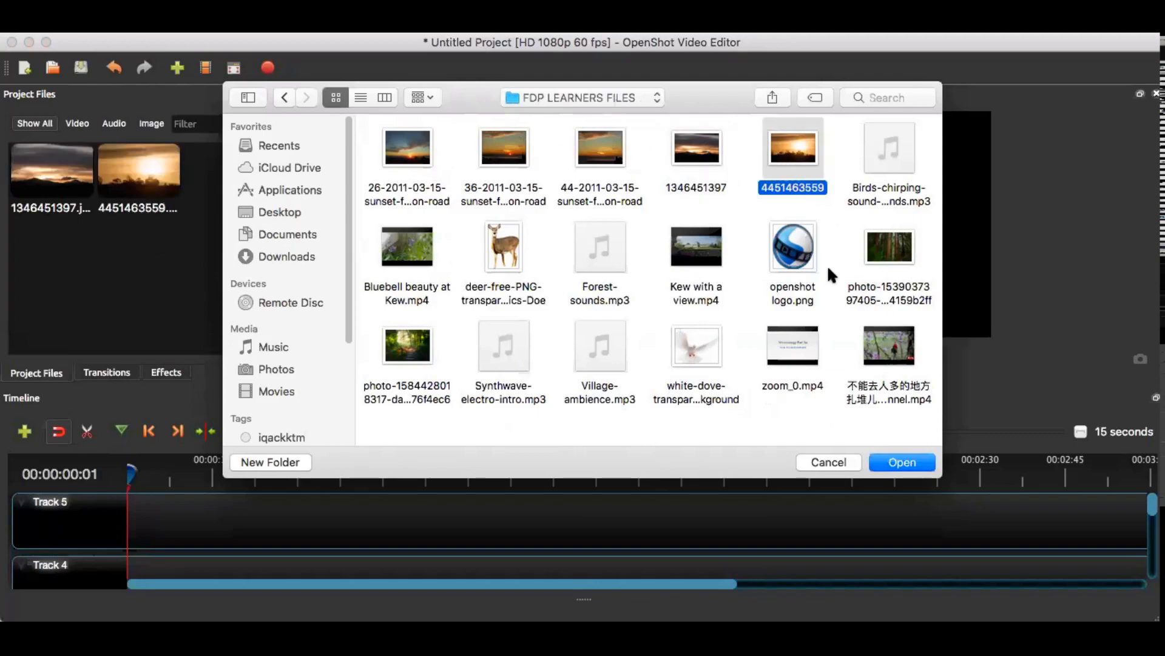
left_click_drag(400, 343, 185, 222)
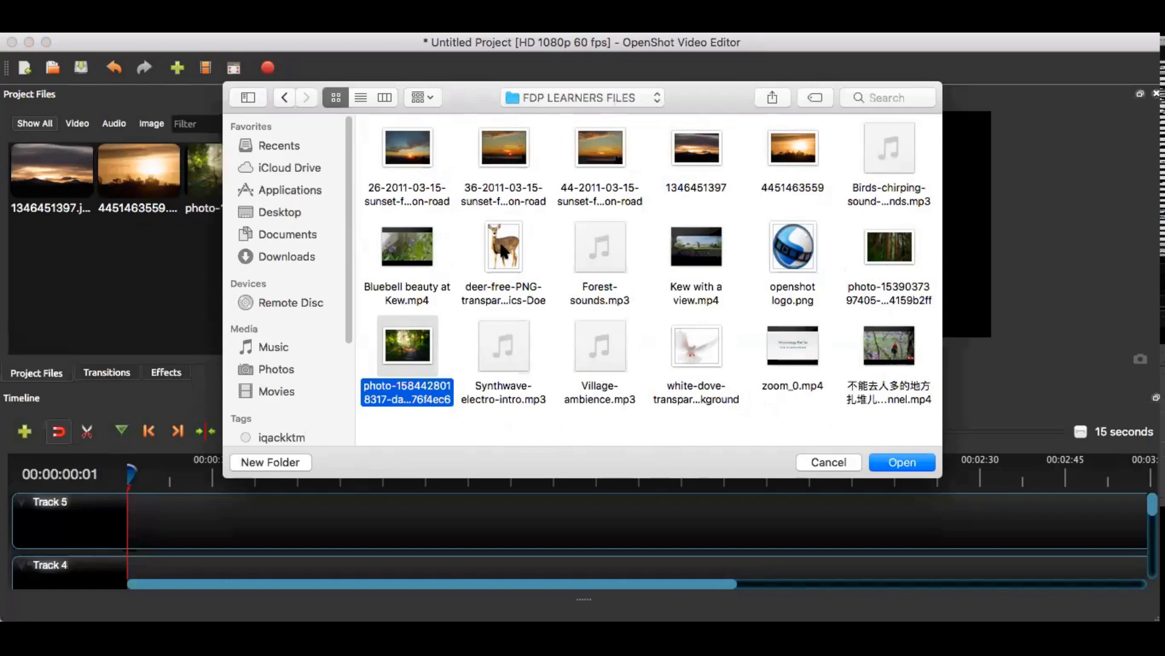
left_click_drag(513, 252, 92, 269)
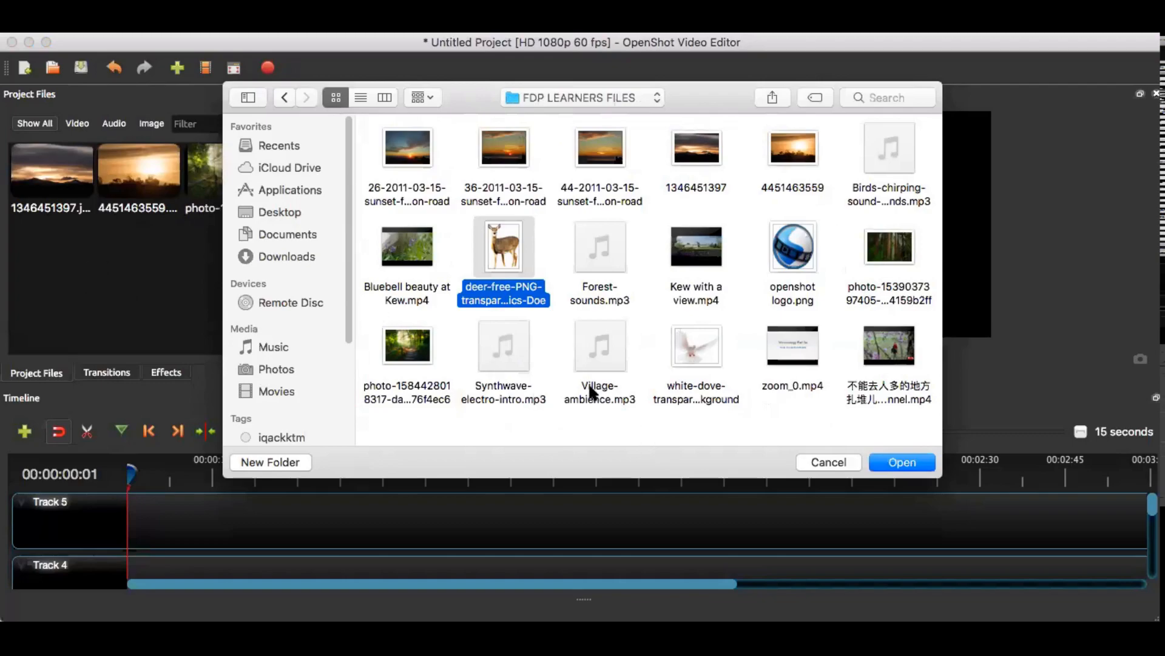
Step: Import Forest-sounds.mp3, the birds-chirping audio and the white dove image, and close the file browser
left_click(619, 249)
left_click_drag(234, 312, 125, 266)
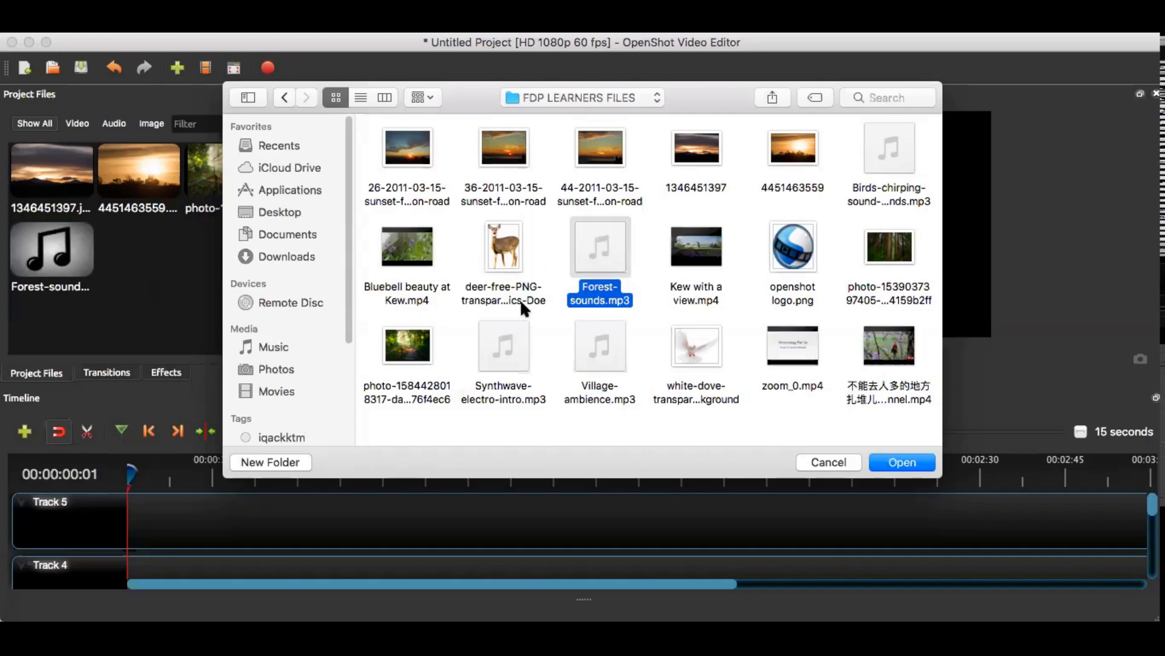
left_click_drag(907, 154, 175, 272)
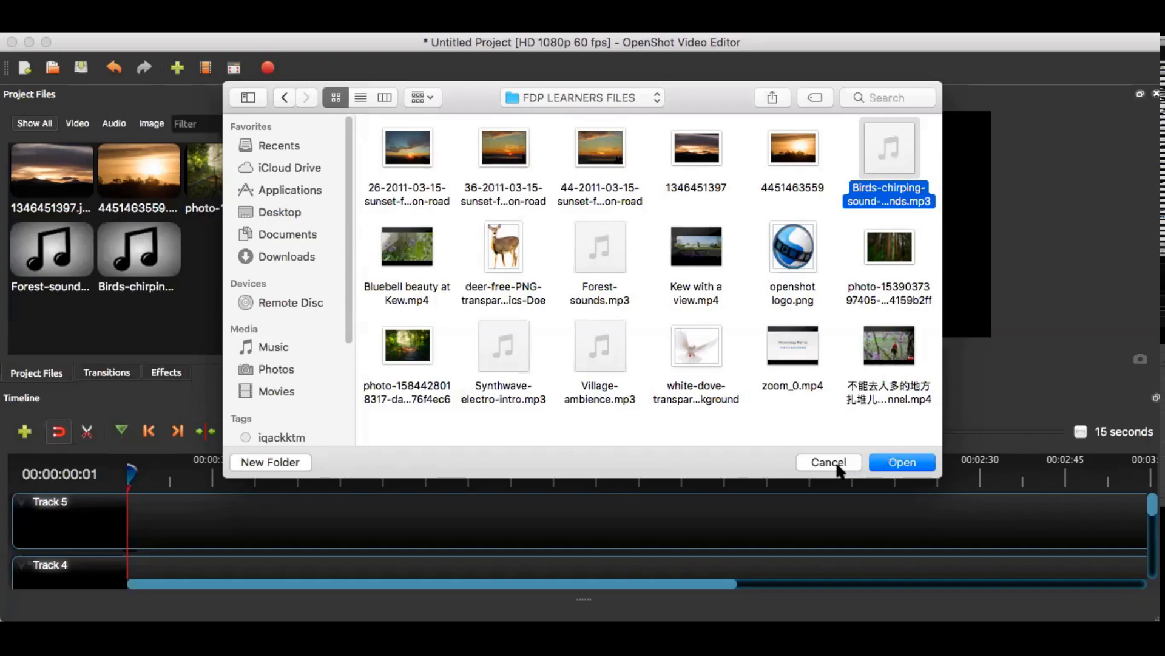
left_click_drag(709, 351, 193, 298)
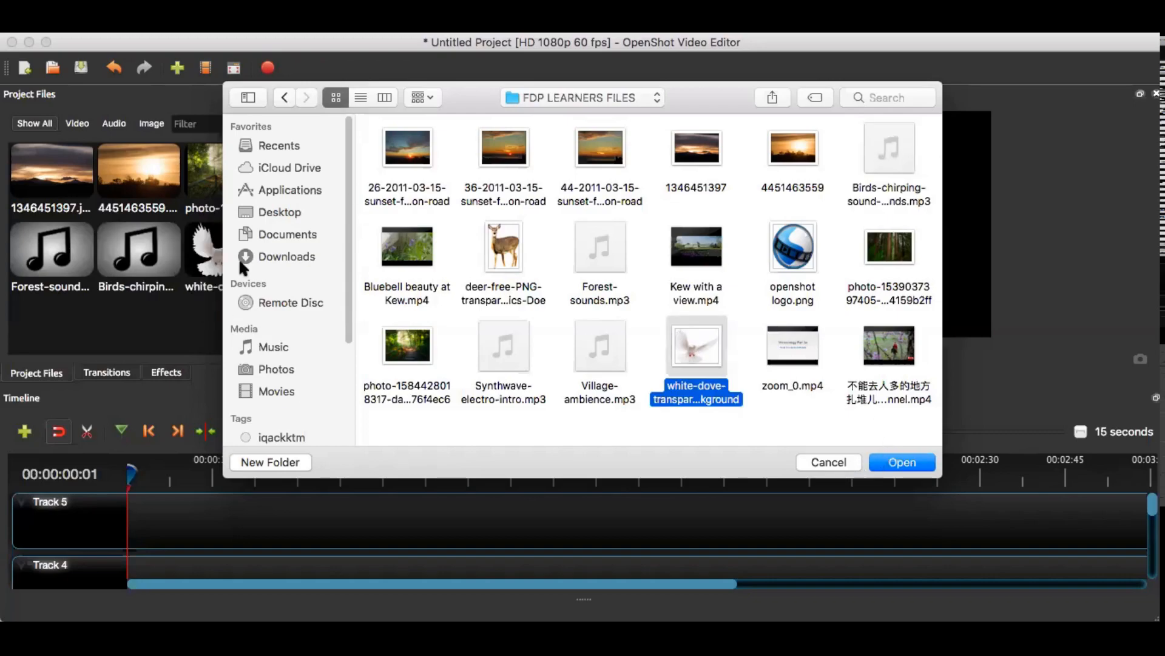
left_click(819, 465)
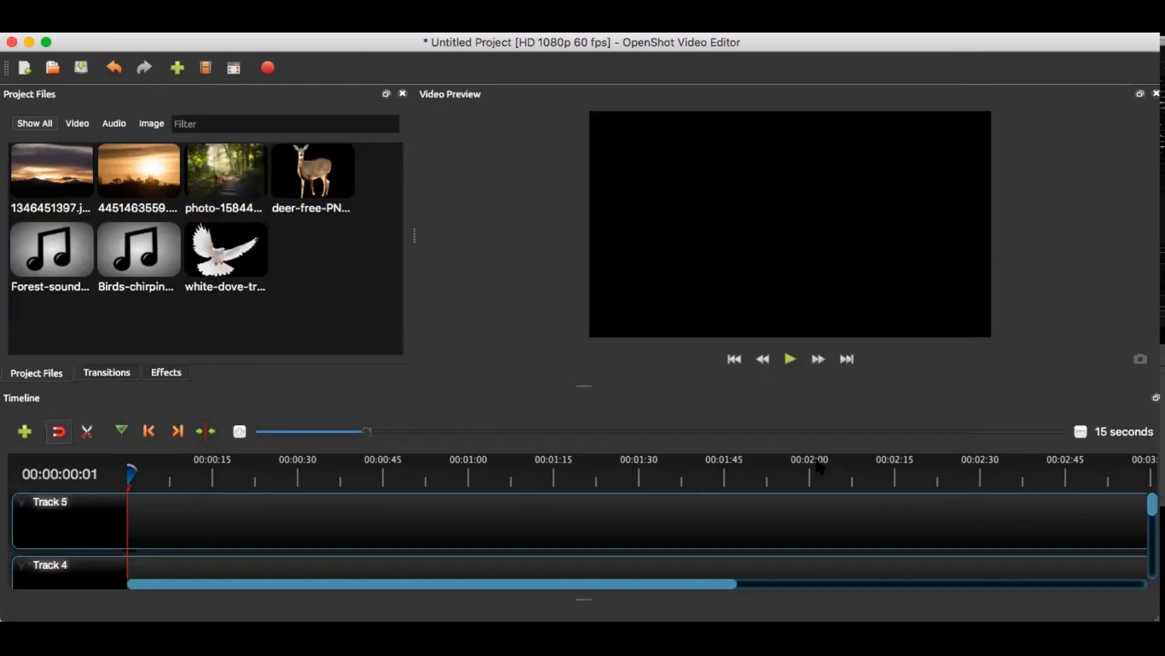
left_click(58, 173)
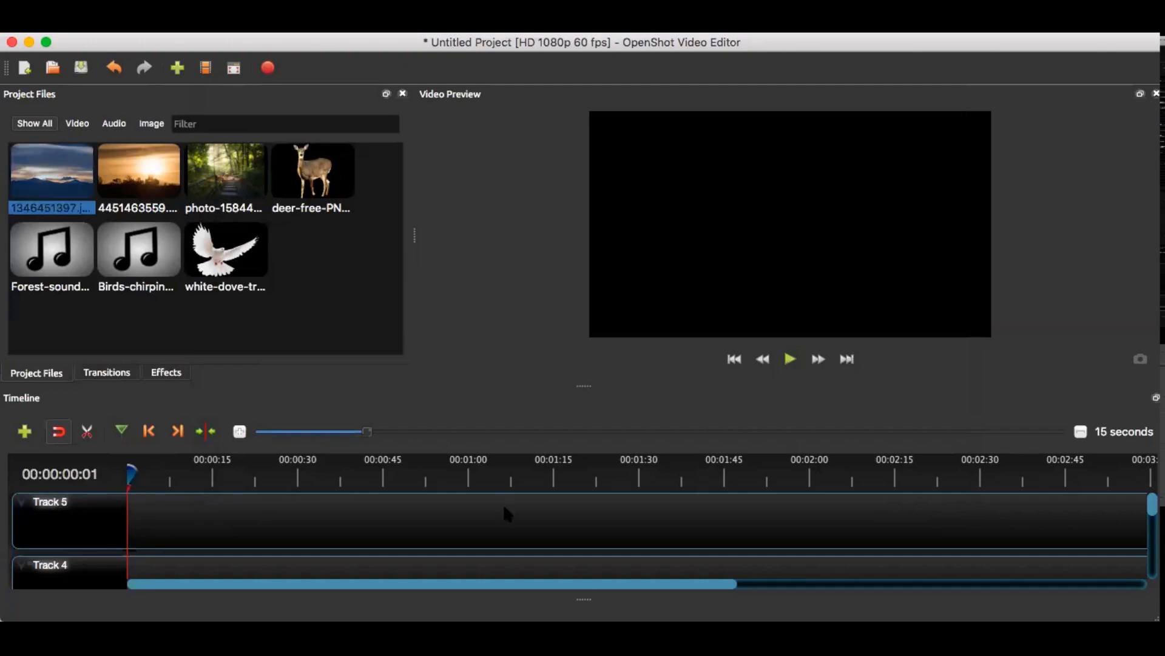
scroll(509, 514, "down", 3)
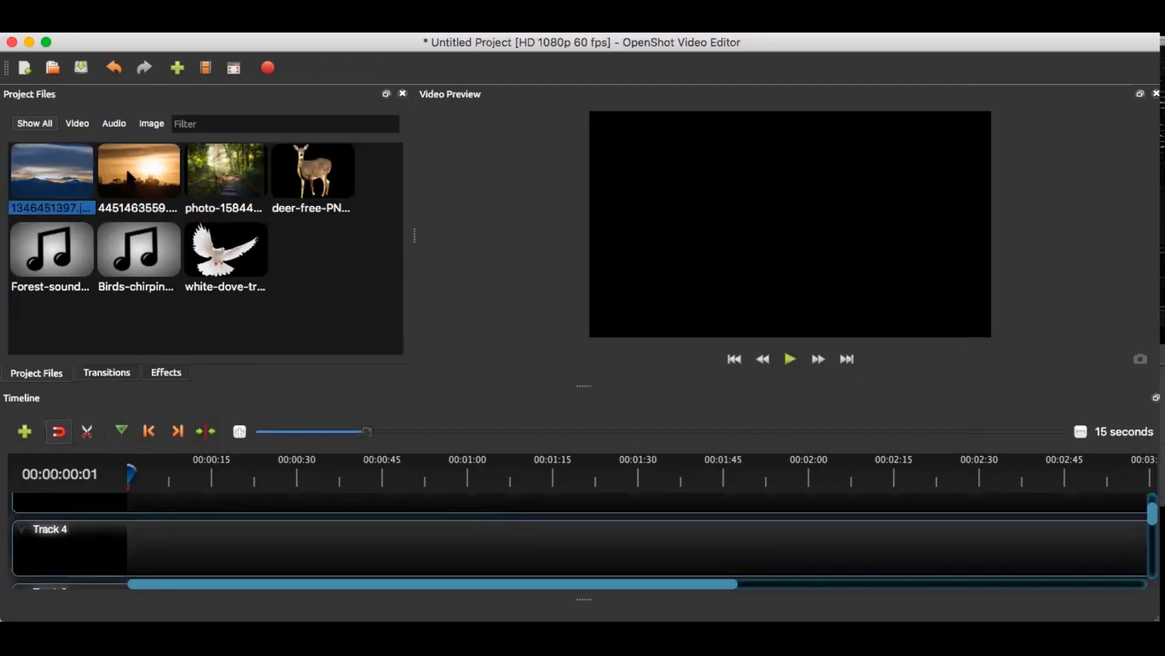
left_click_drag(54, 163, 130, 537)
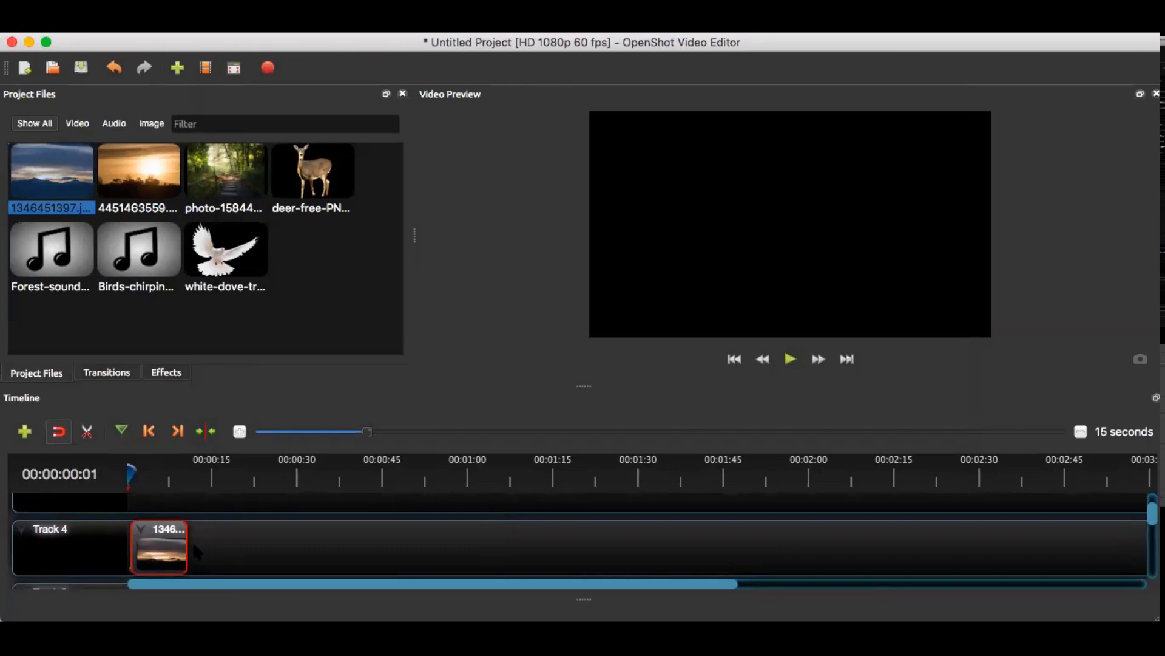
scroll(230, 538, "up", 3)
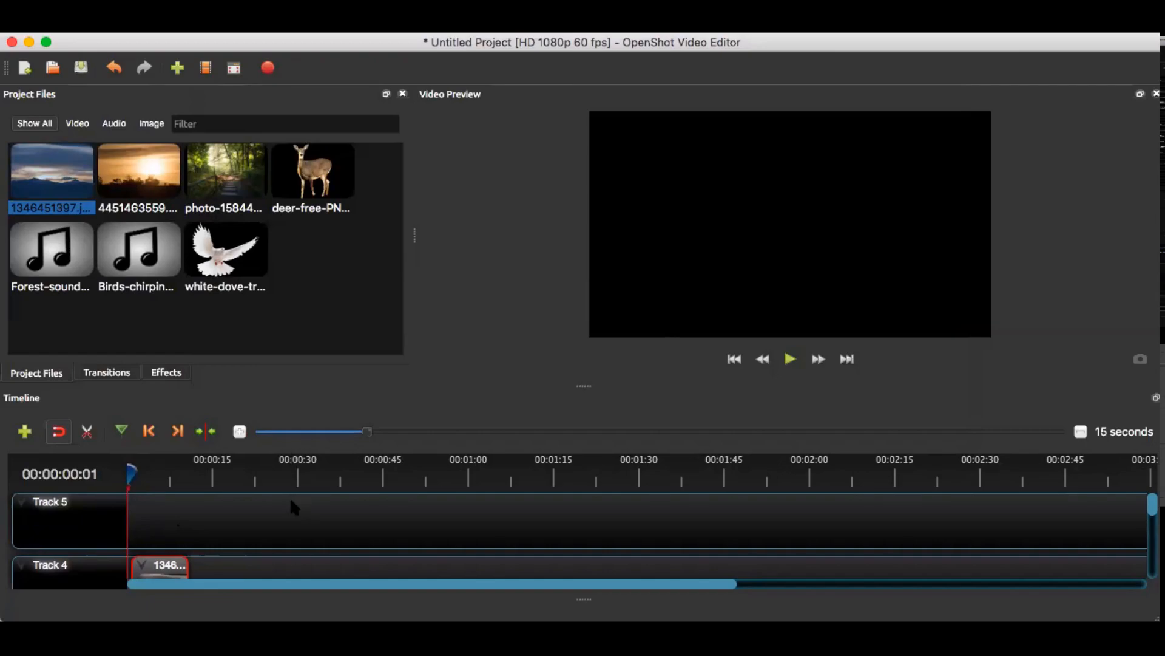
scroll(292, 506, "down", 2)
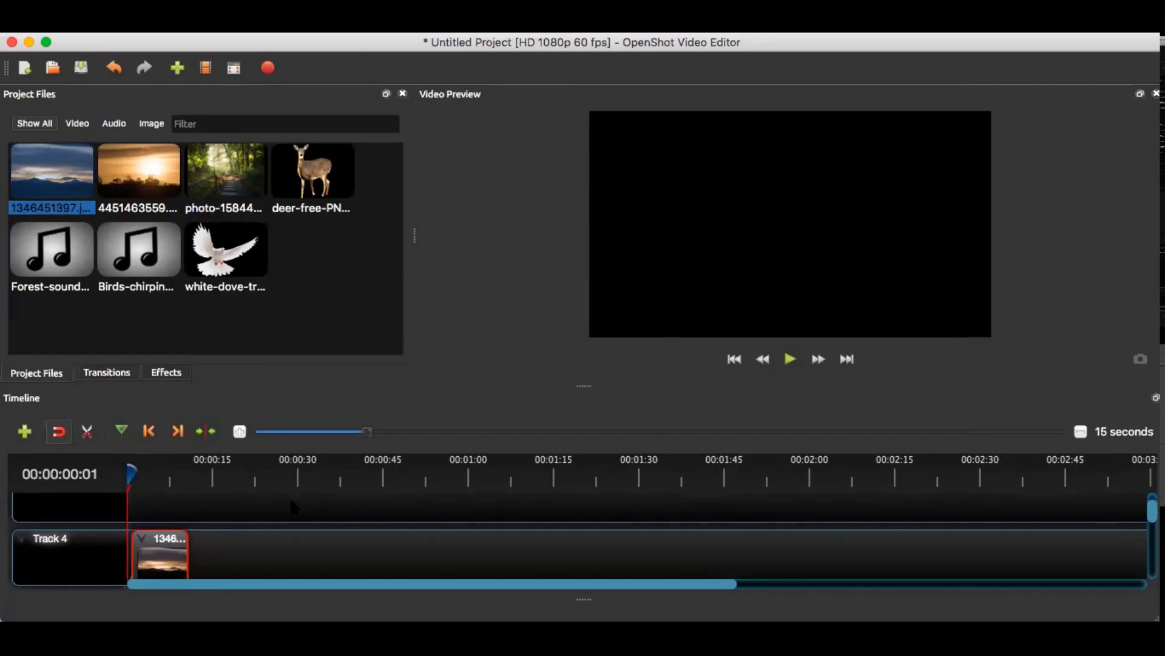
scroll(292, 506, "down", 1)
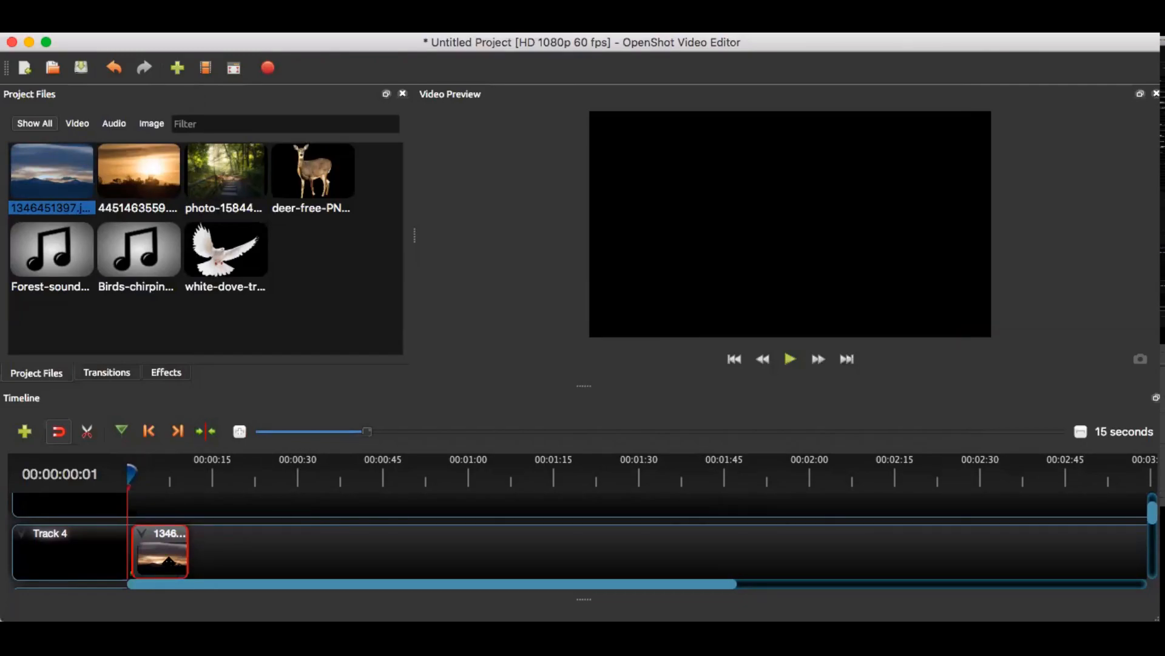
left_click_drag(167, 561, 164, 562)
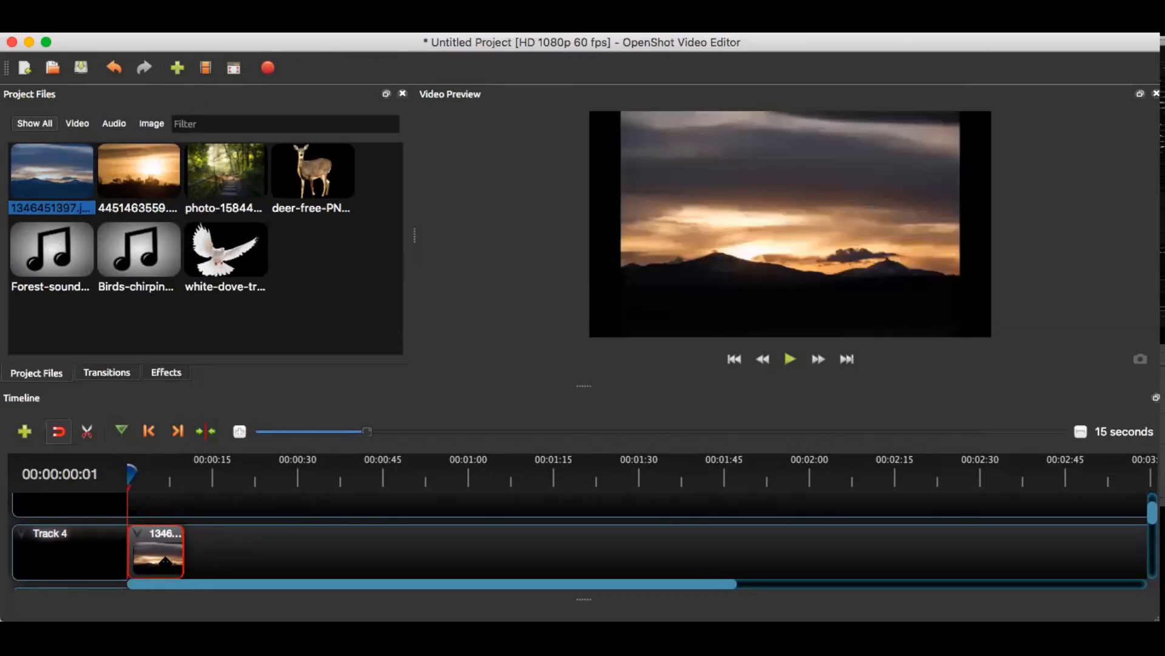
left_click(148, 179)
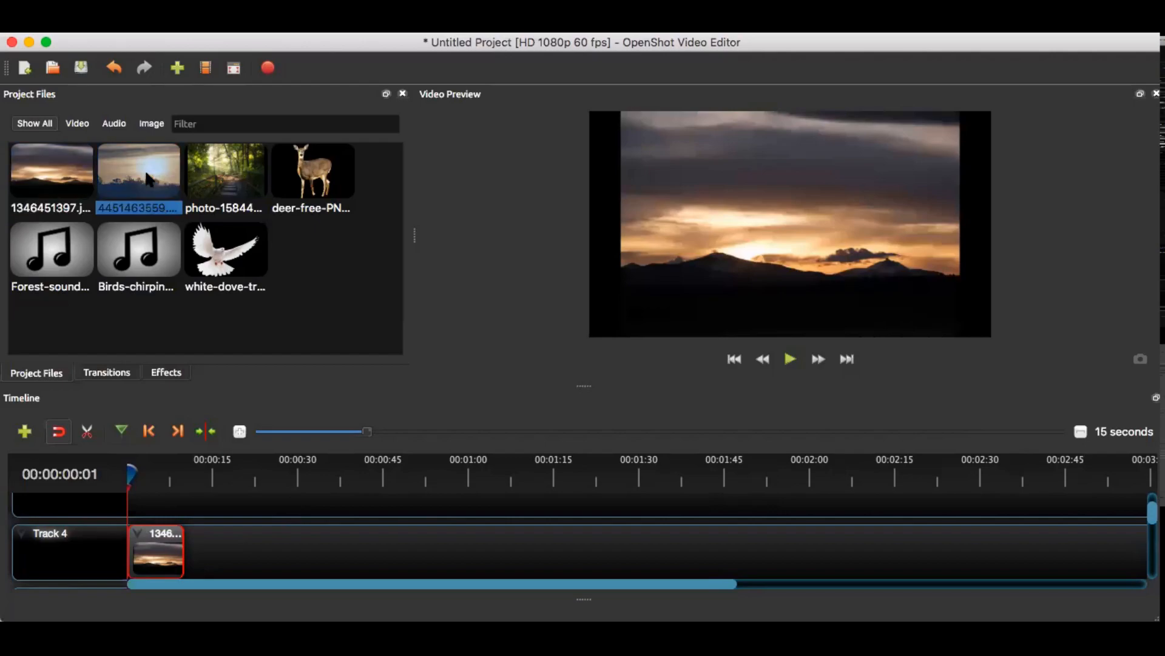
left_click_drag(236, 473, 172, 538)
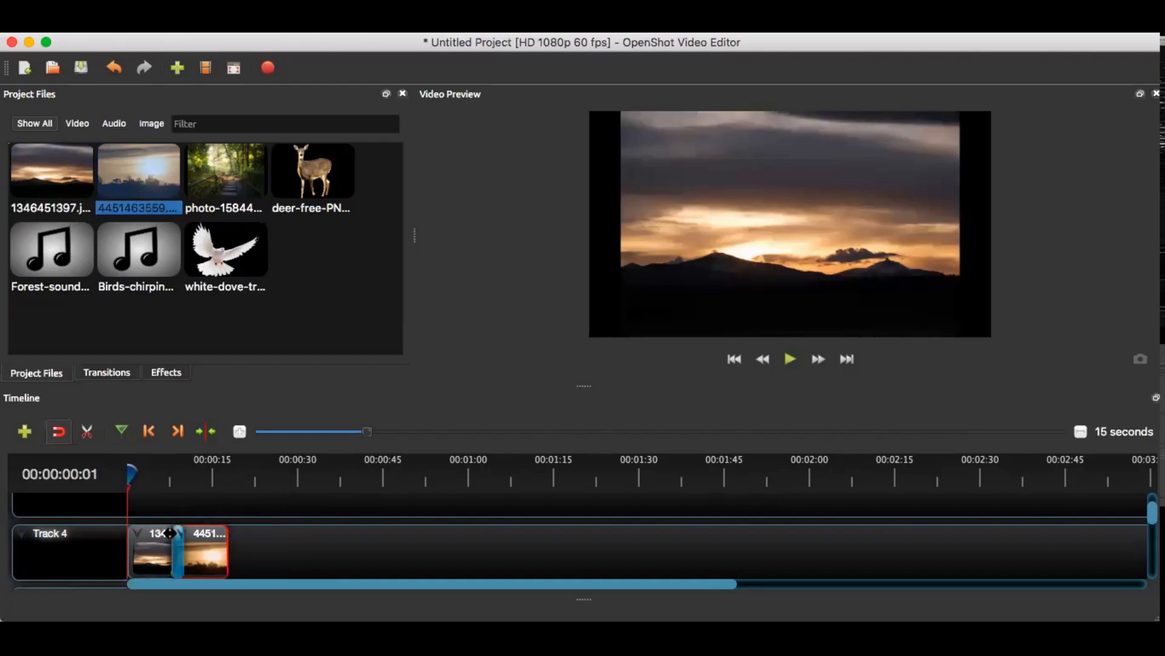
left_click(225, 183)
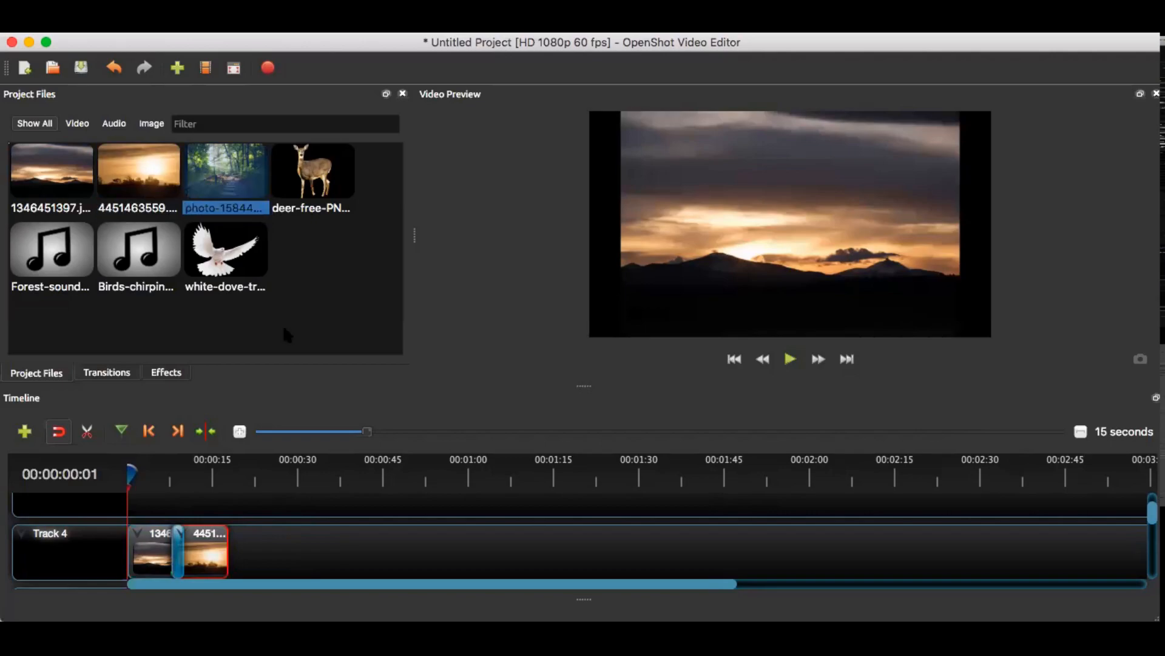
left_click_drag(285, 333, 226, 545)
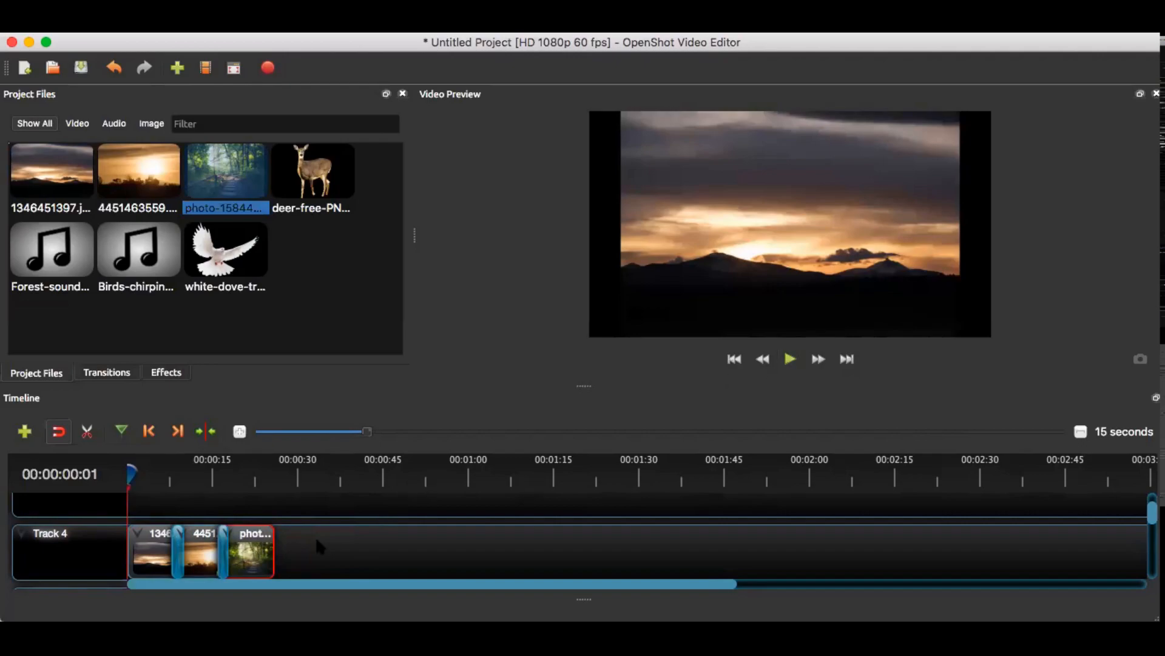
Step: Apply Fade In (Slow) at the start of the first sunset clip on Track 4
right_click(139, 534)
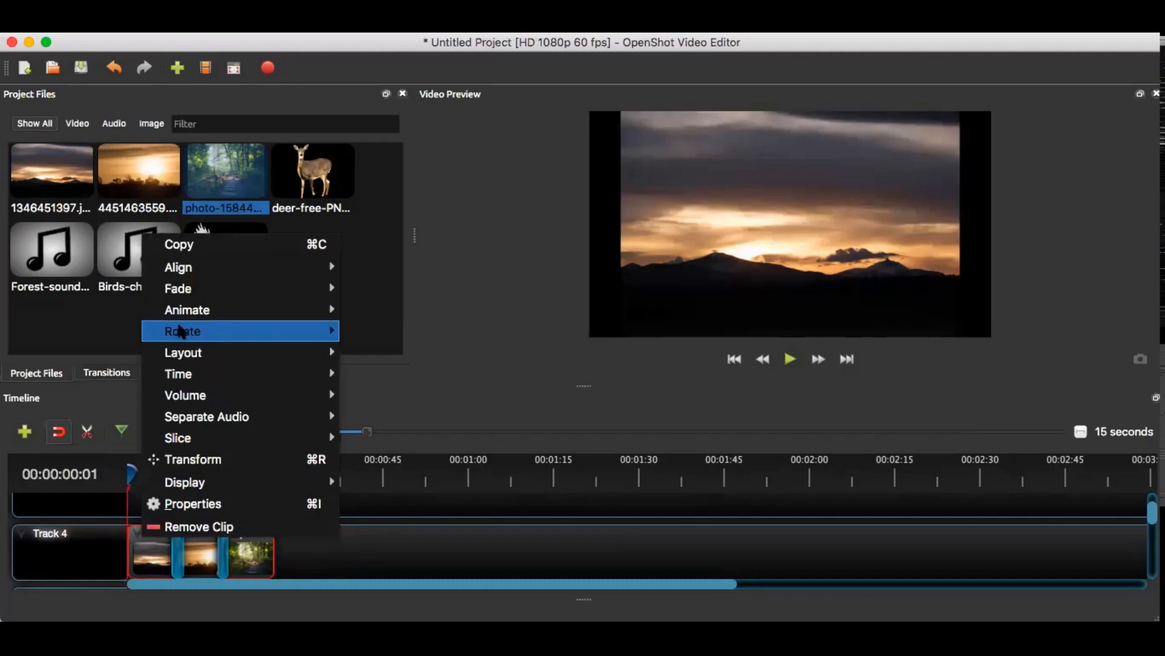
mouse_move(200, 289)
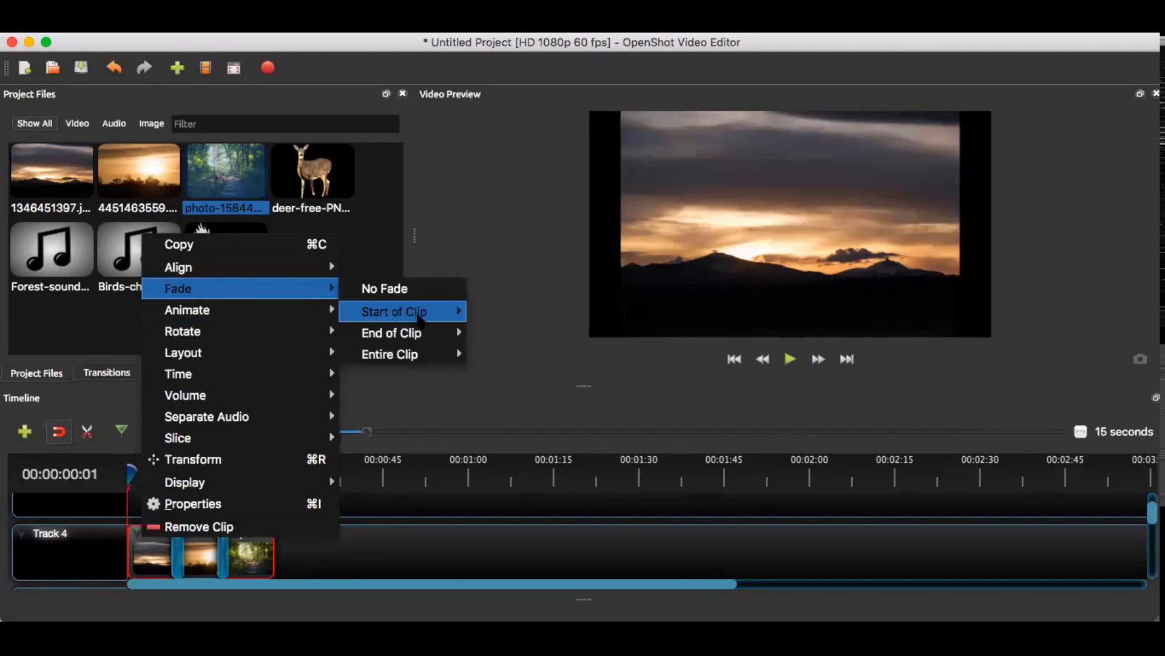
mouse_move(422, 319)
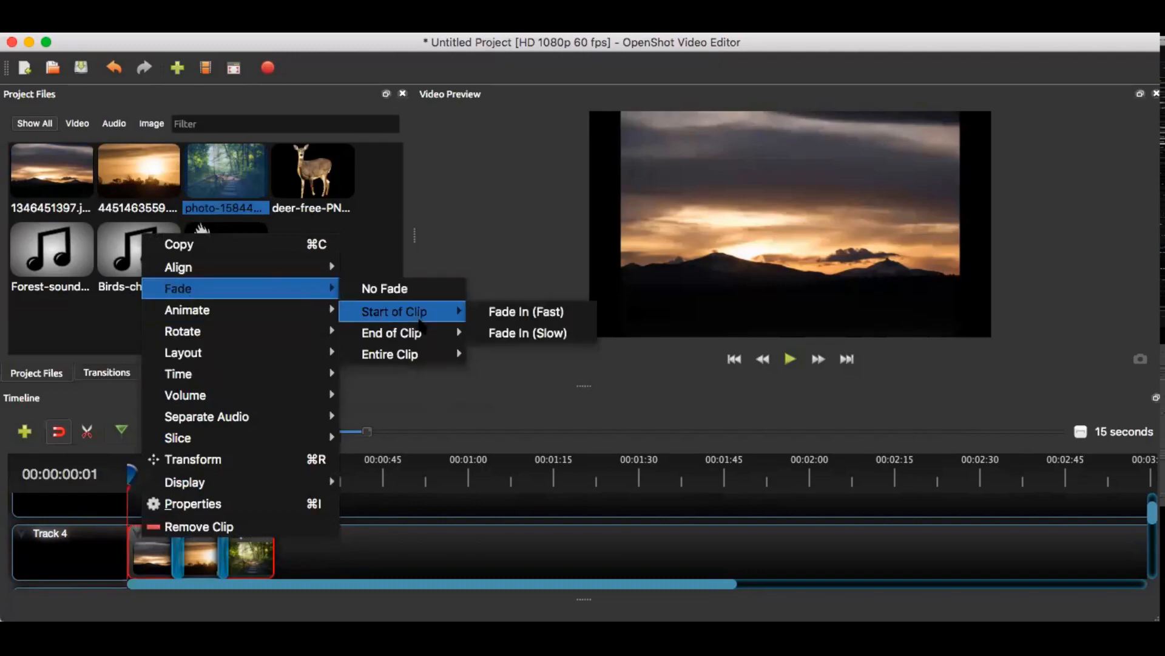
left_click(508, 334)
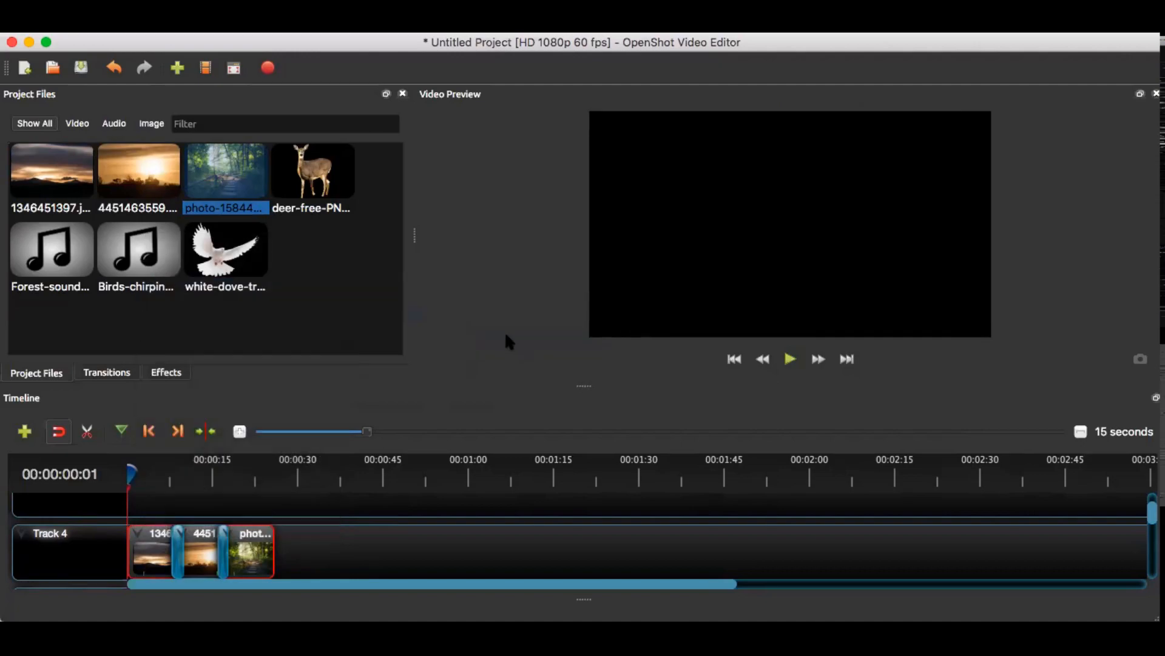
Step: Apply a Random animation across the entire second sunset clip on Track 4
left_click(204, 553)
right_click(198, 542)
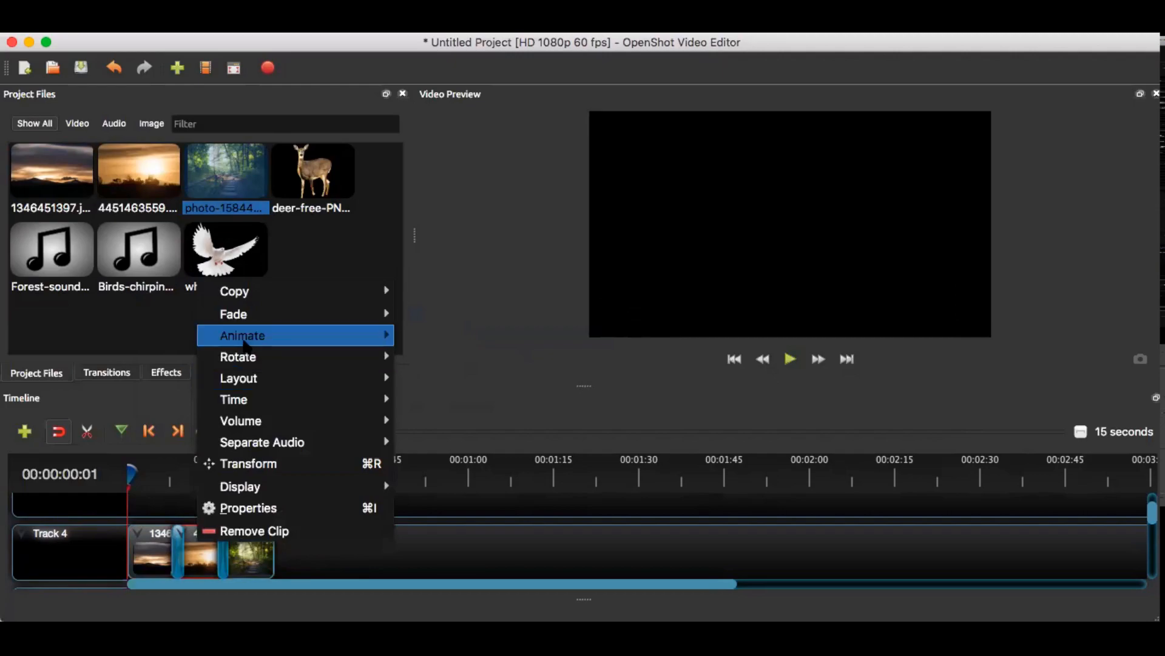
mouse_move(288, 335)
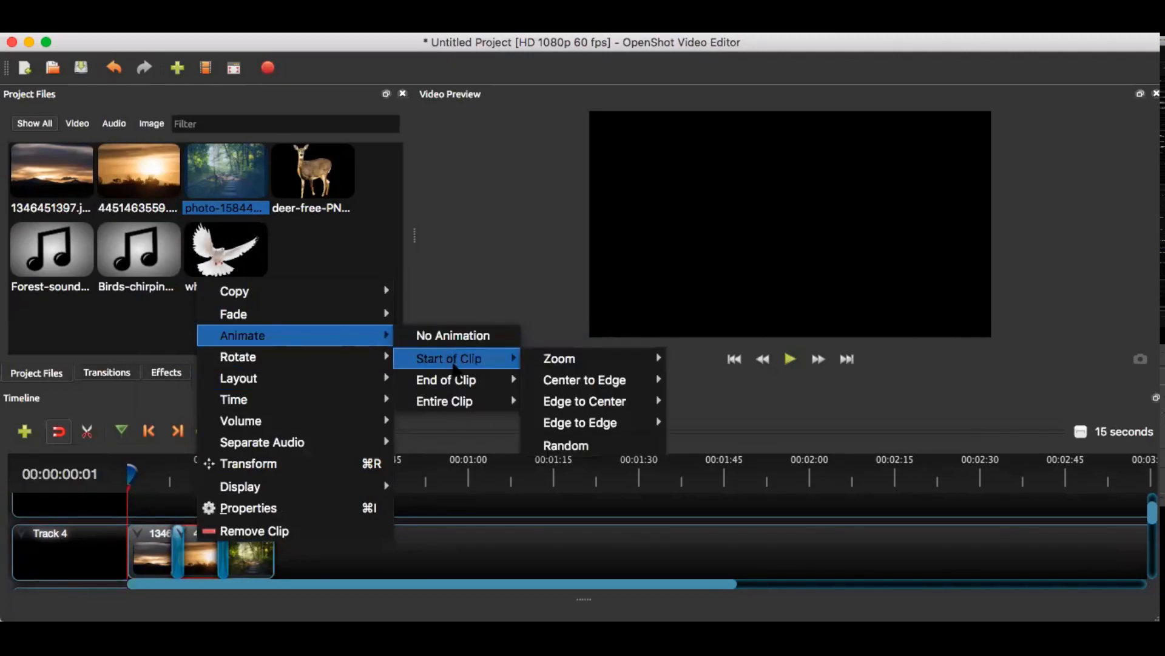
mouse_move(464, 400)
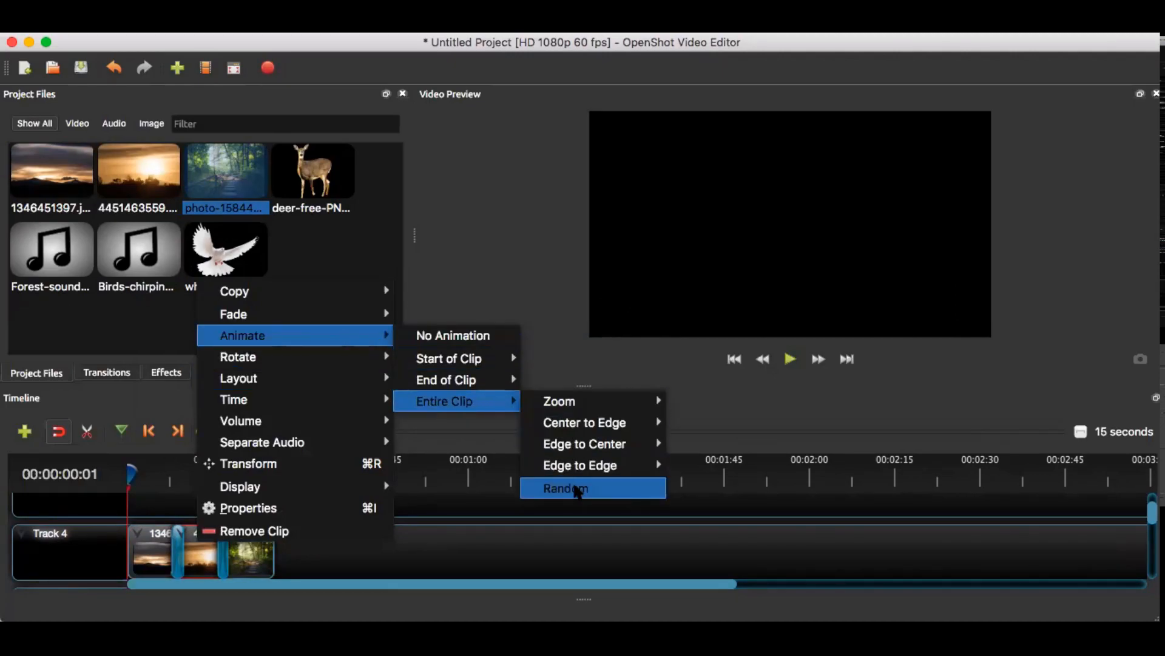
left_click(561, 487)
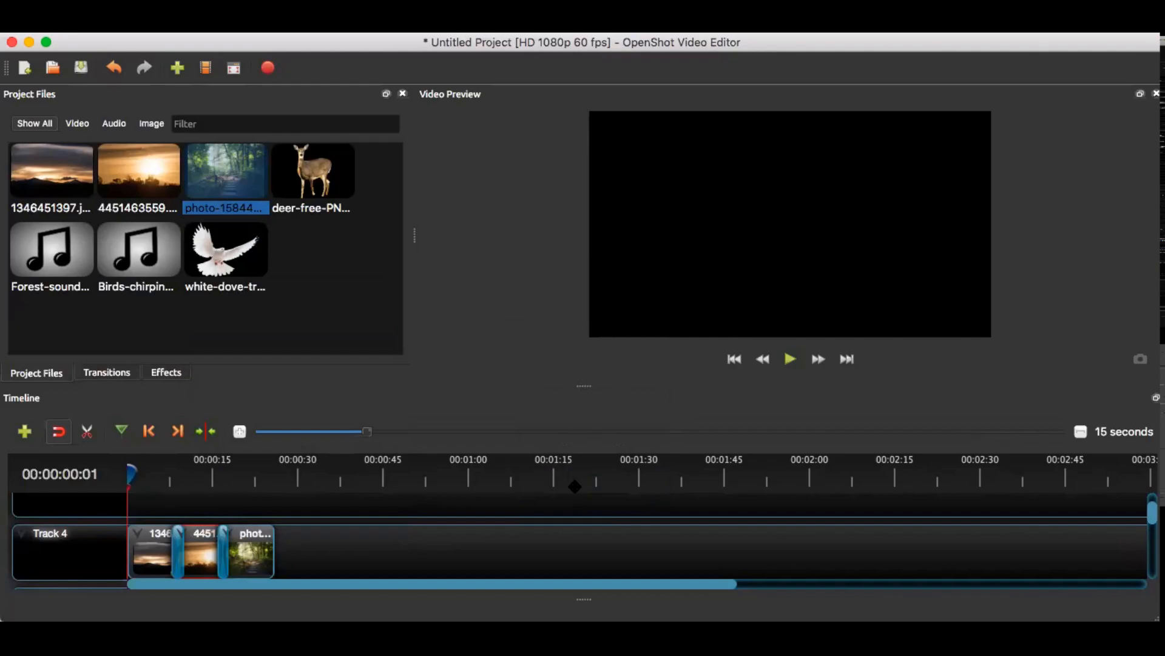
Step: Animate the entire forest path clip with Zoom In (100% to 150%)
right_click(251, 553)
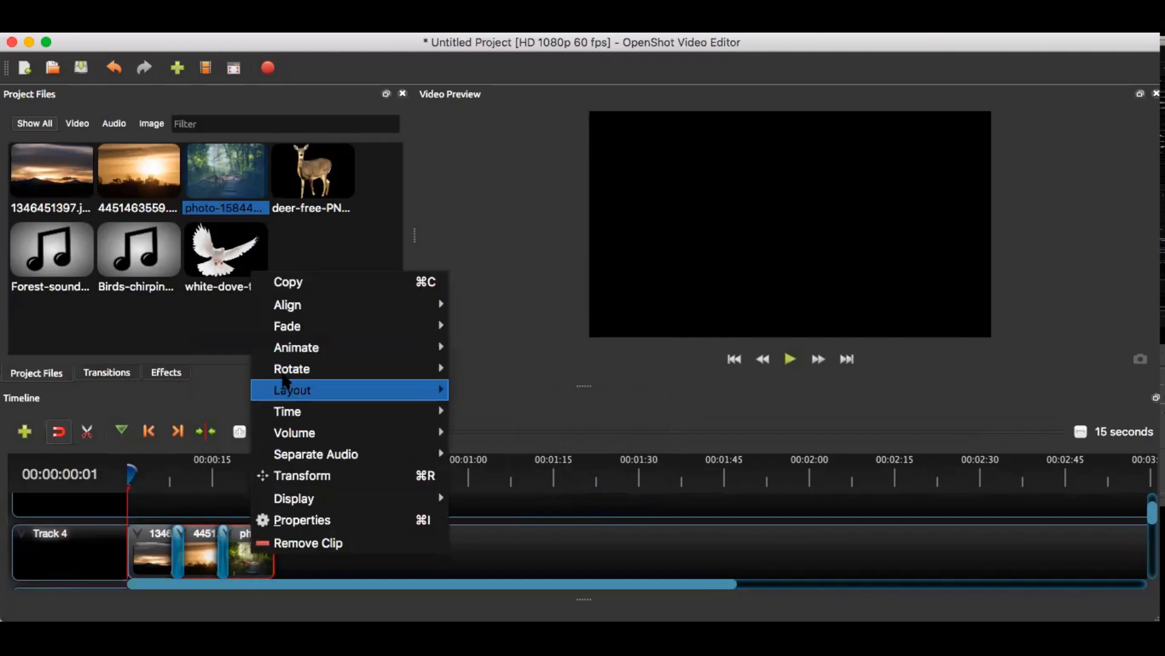
mouse_move(291, 351)
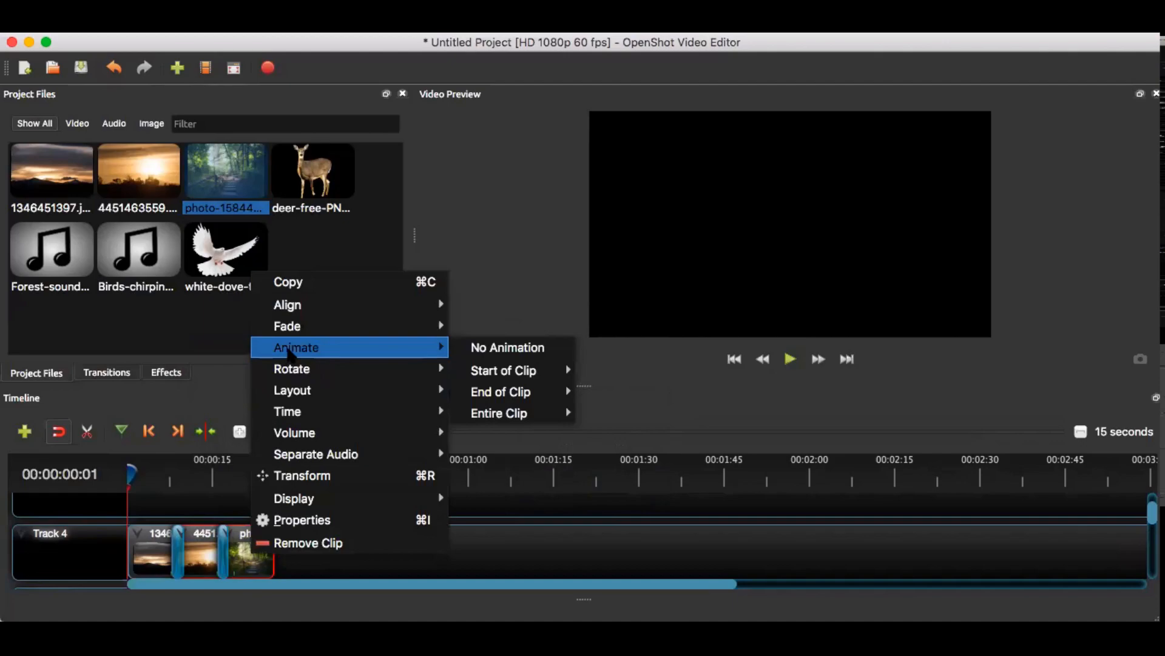
mouse_move(508, 414)
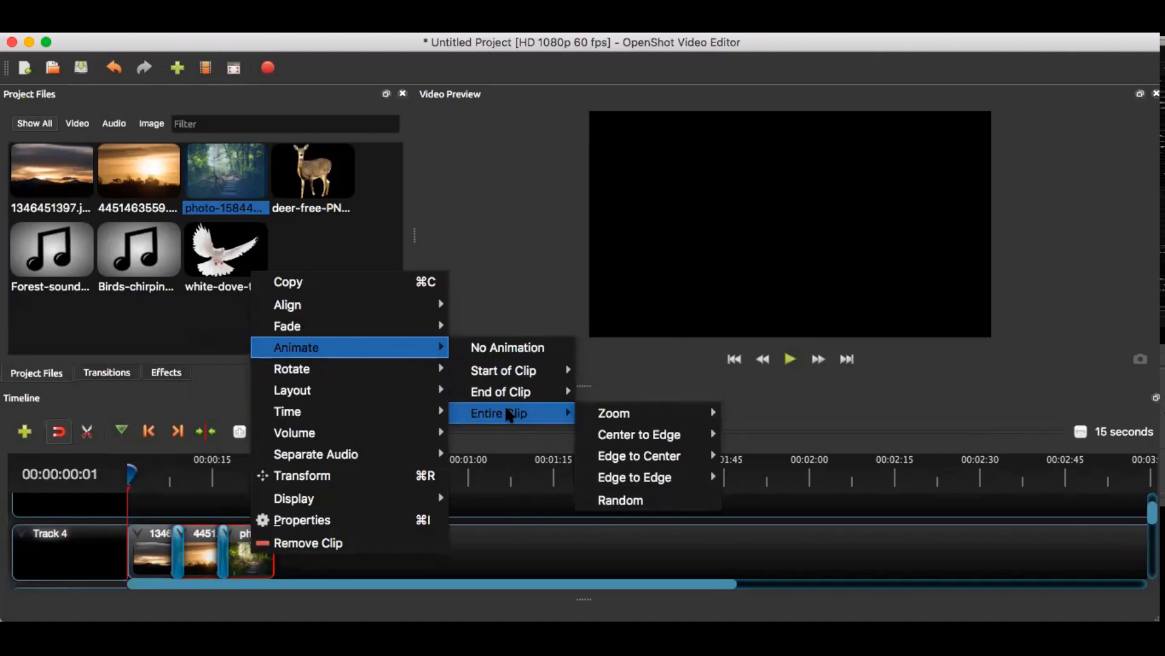
mouse_move(631, 414)
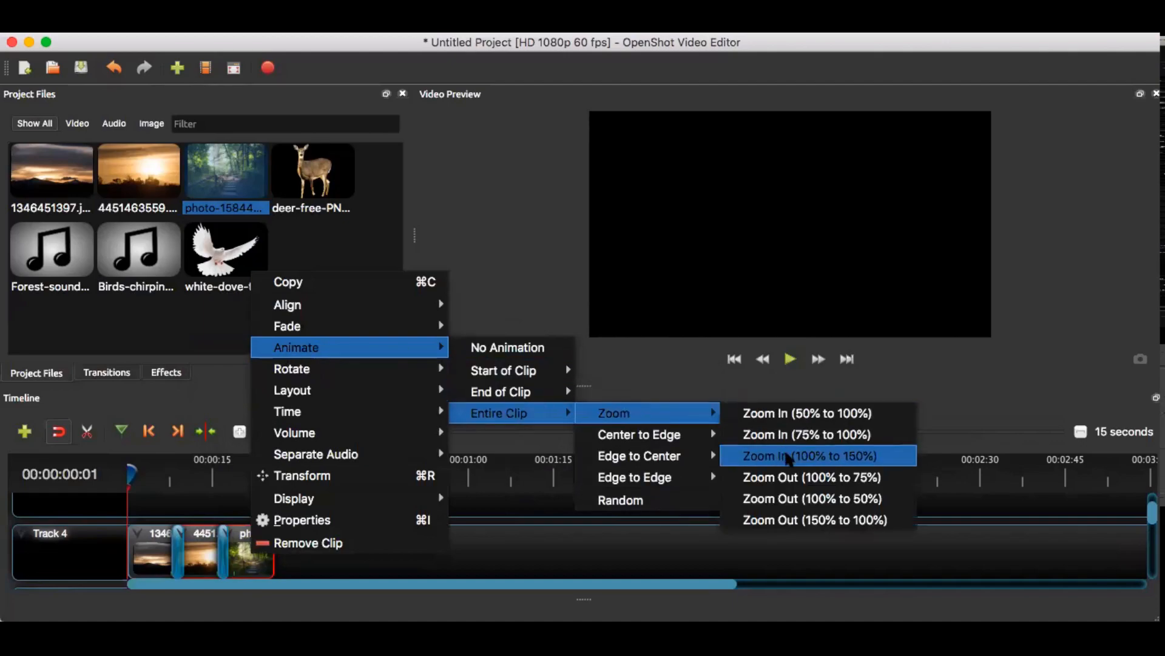
left_click(790, 457)
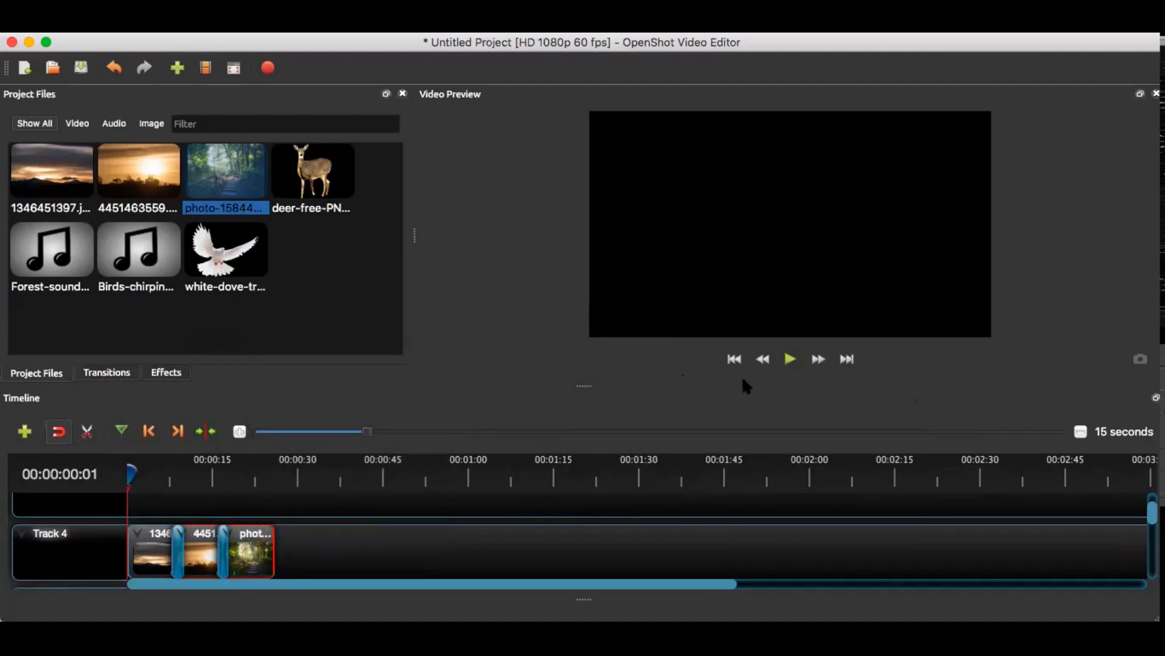
Step: Play the timeline from the start to check the fade, transitions and animations, and pause during the forest path clip
left_click(792, 361)
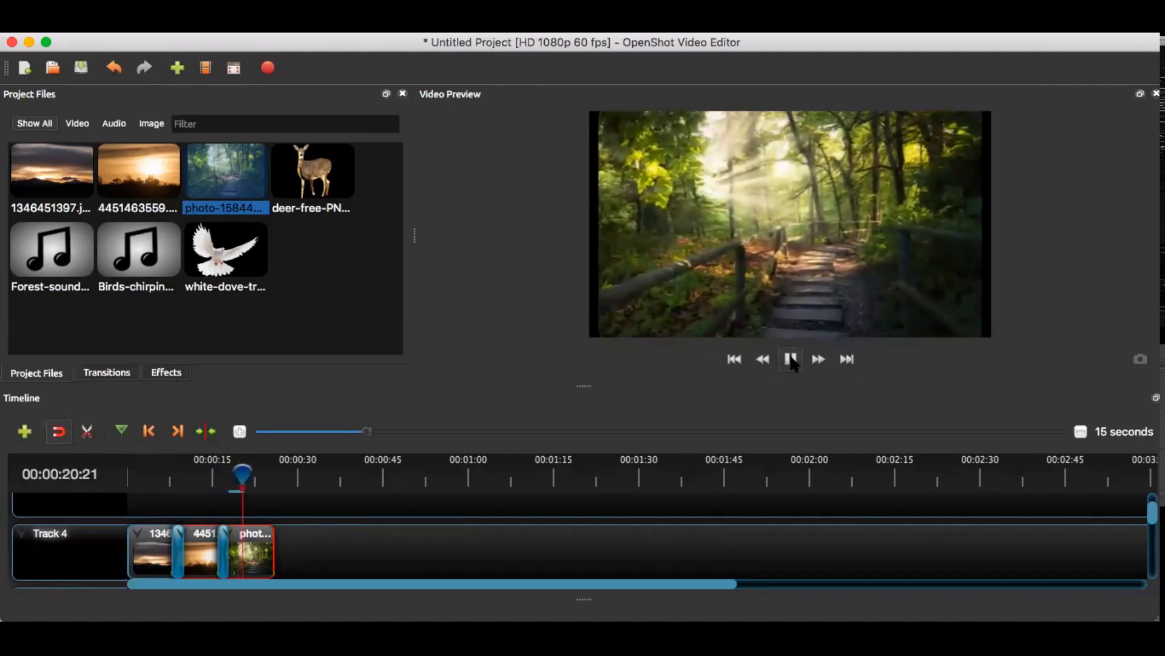
left_click(791, 360)
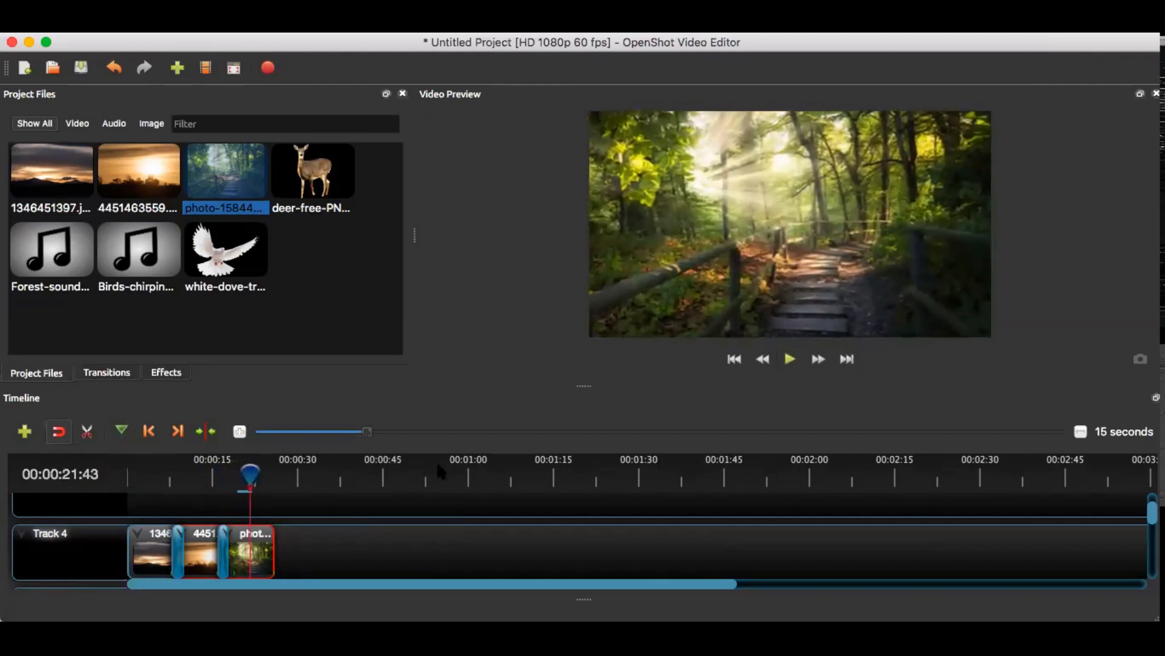
scroll(374, 543, "up", 1)
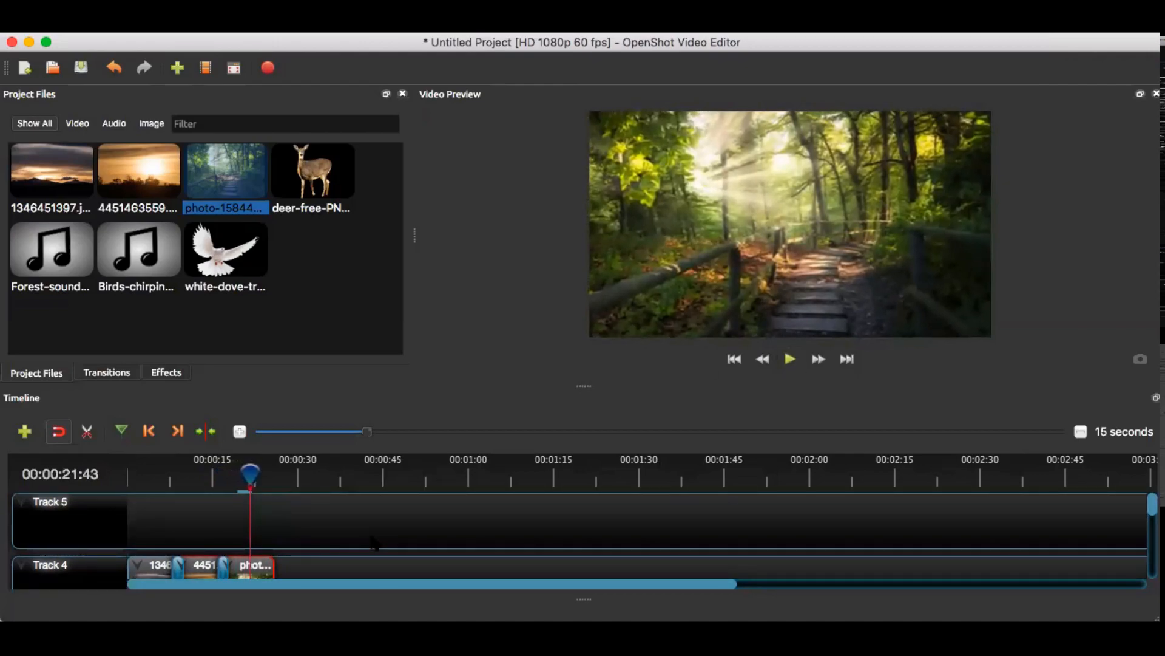
scroll(359, 546, "down", 1)
scroll(360, 546, "up", 1)
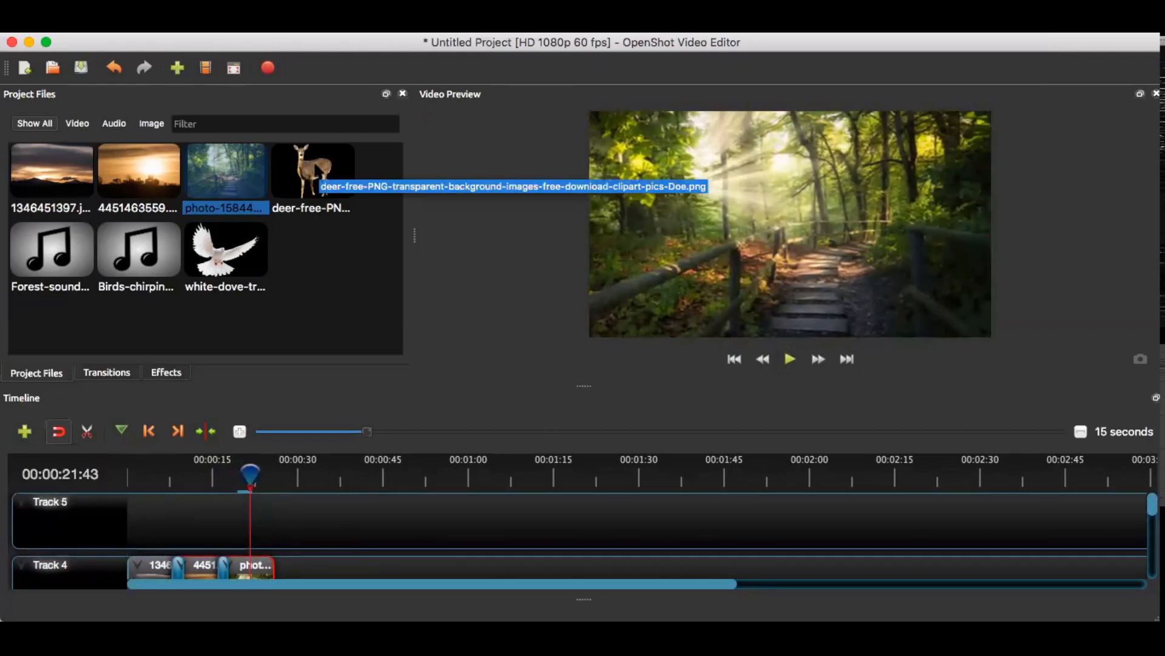
Step: Place the deer image on Track 5 above the forest path clip and, at its start, shrink the deer to fit among the distant trees
left_click_drag(316, 177, 268, 527)
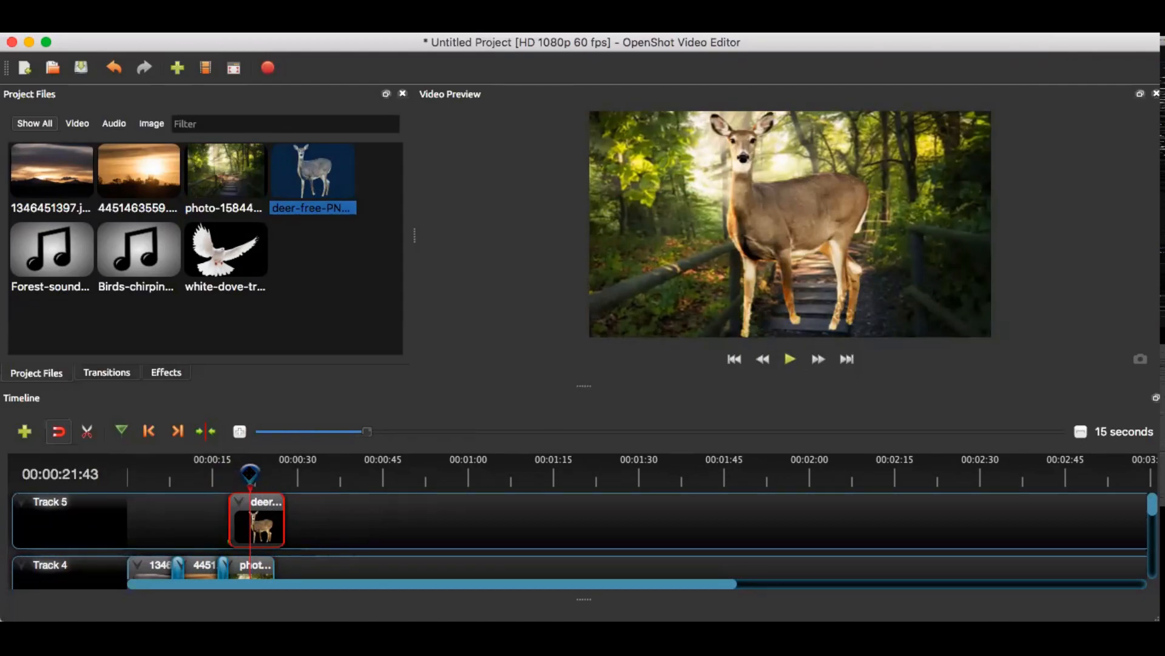
left_click_drag(250, 473, 228, 473)
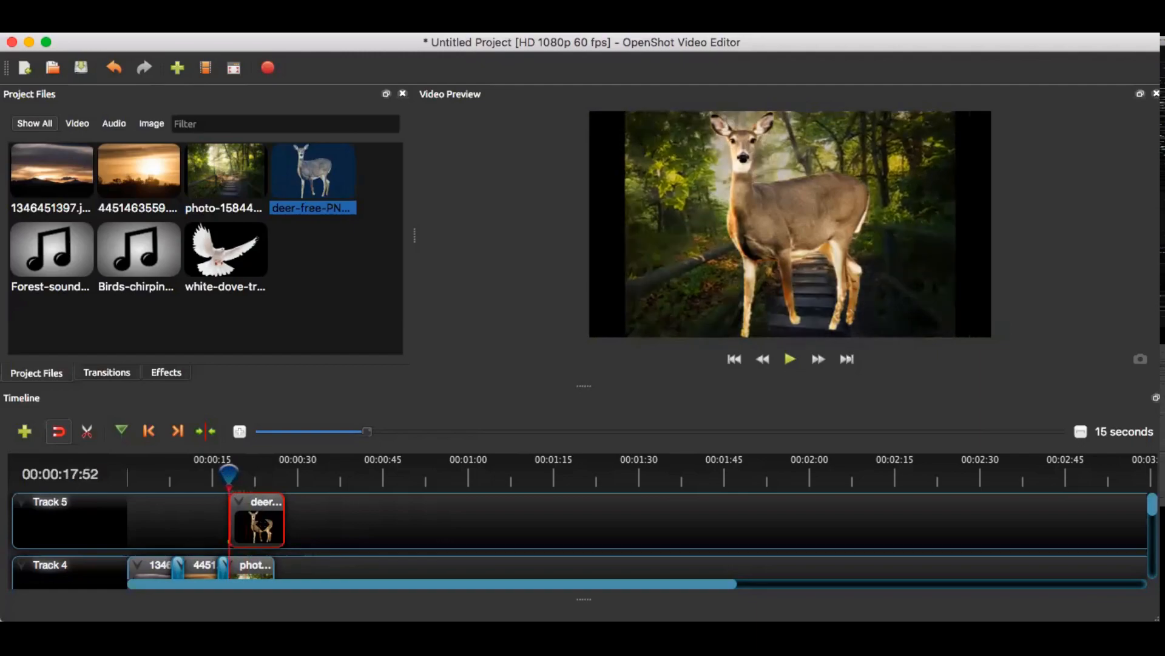
right_click(265, 519)
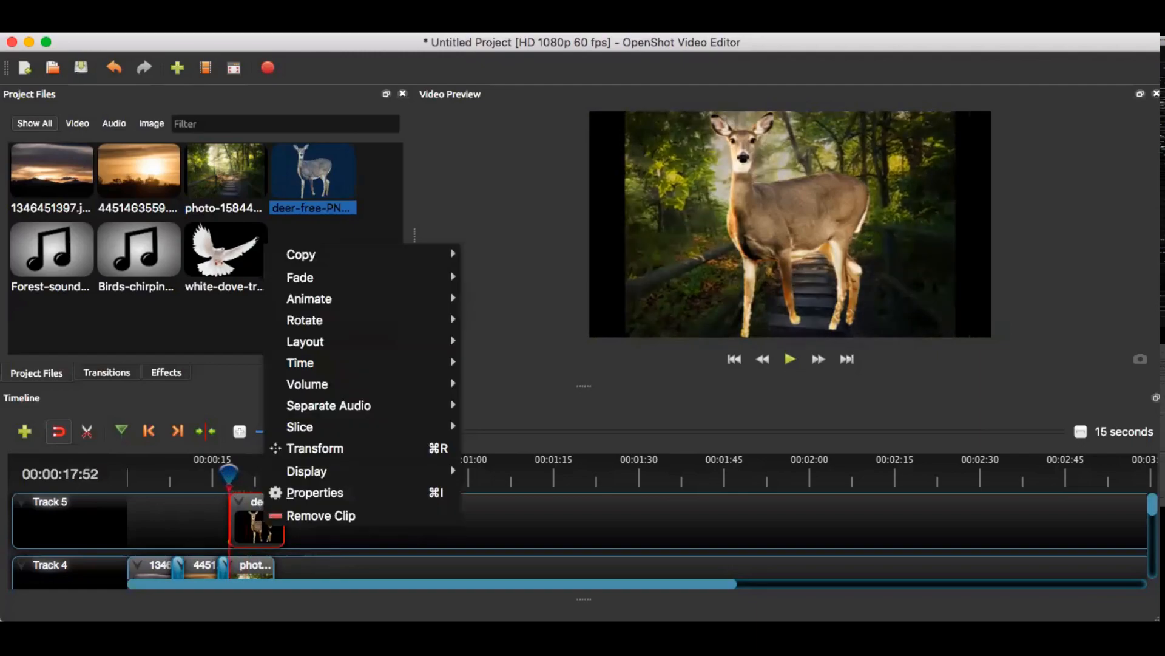
left_click(307, 452)
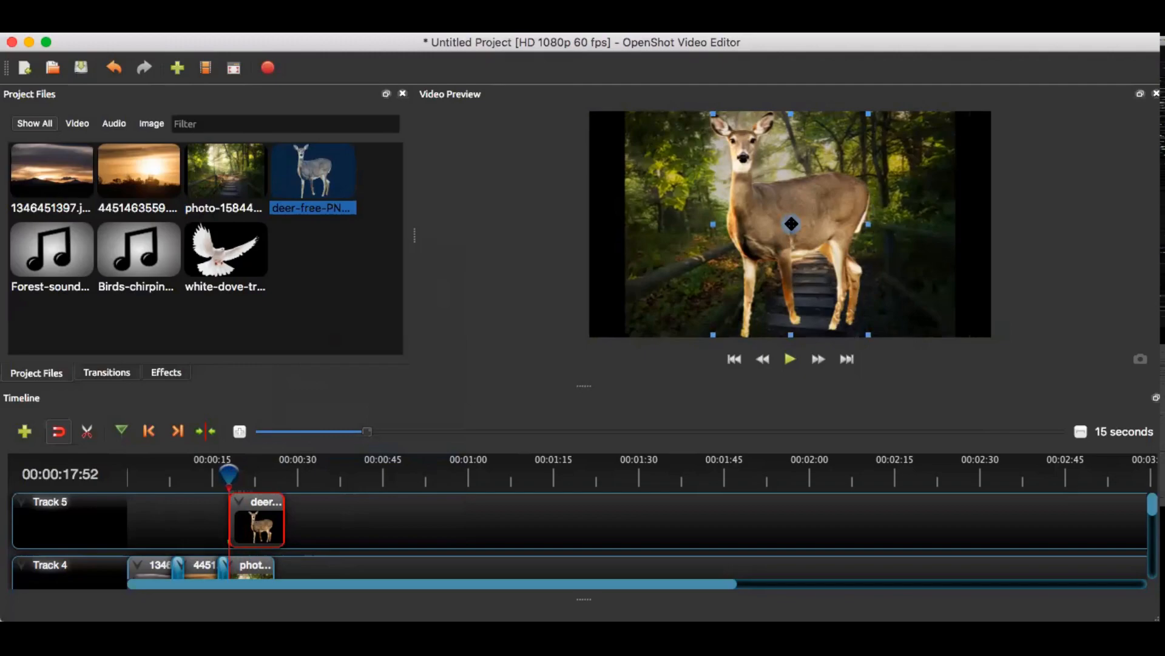
left_click_drag(792, 224, 795, 185)
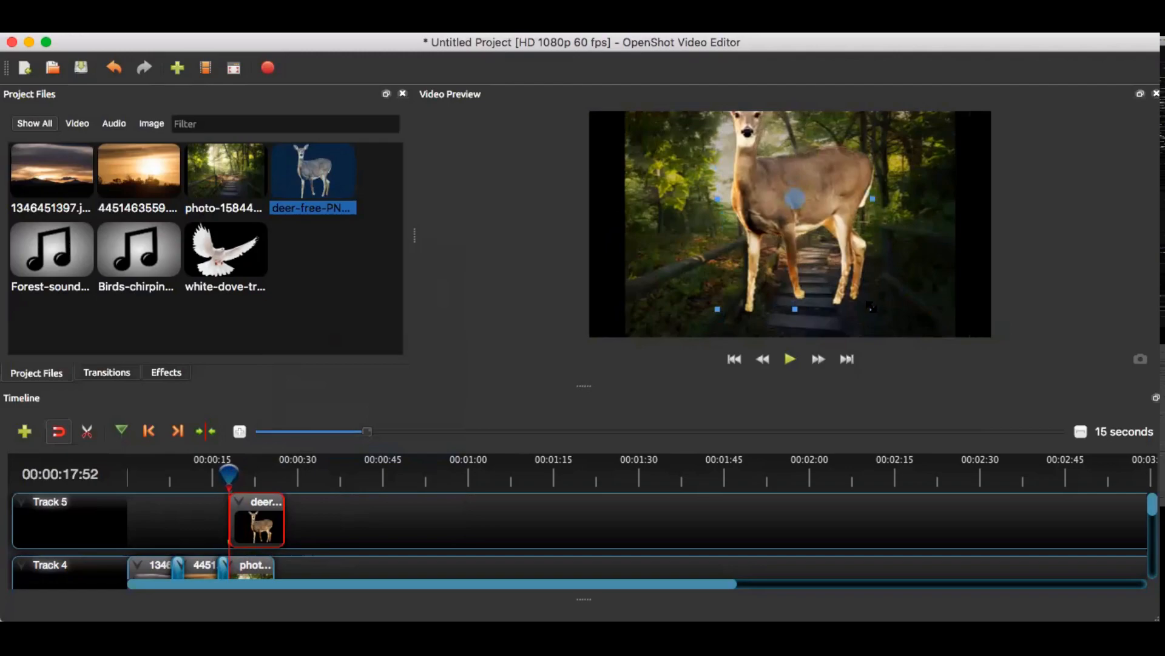
left_click_drag(872, 308, 832, 217)
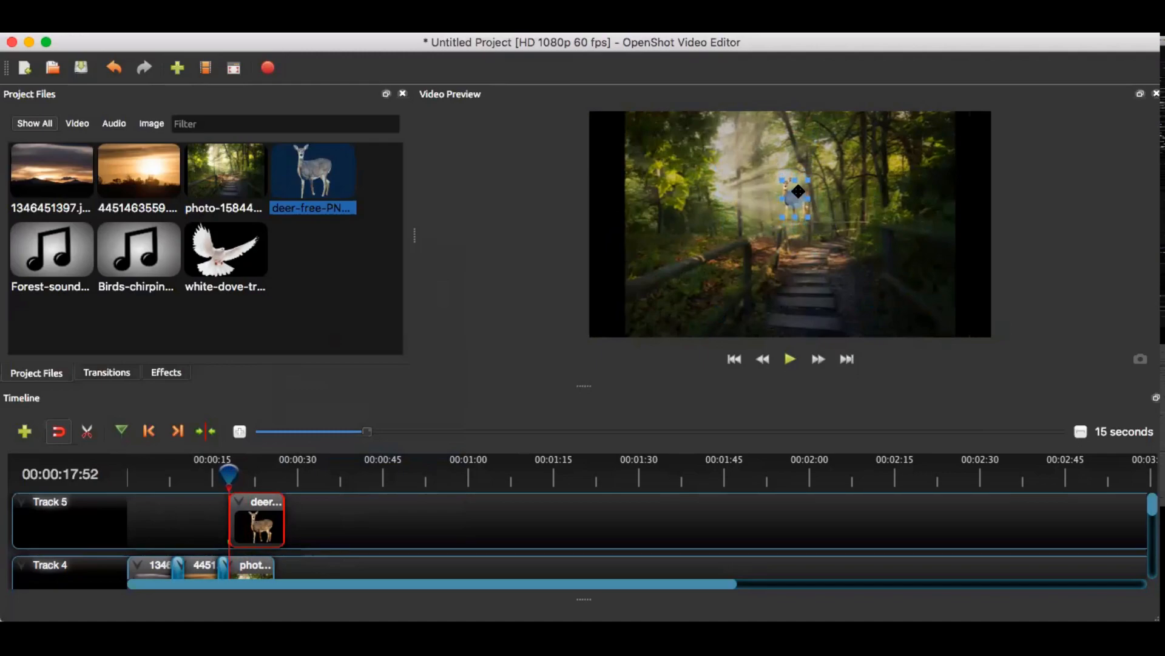
left_click_drag(798, 191, 868, 187)
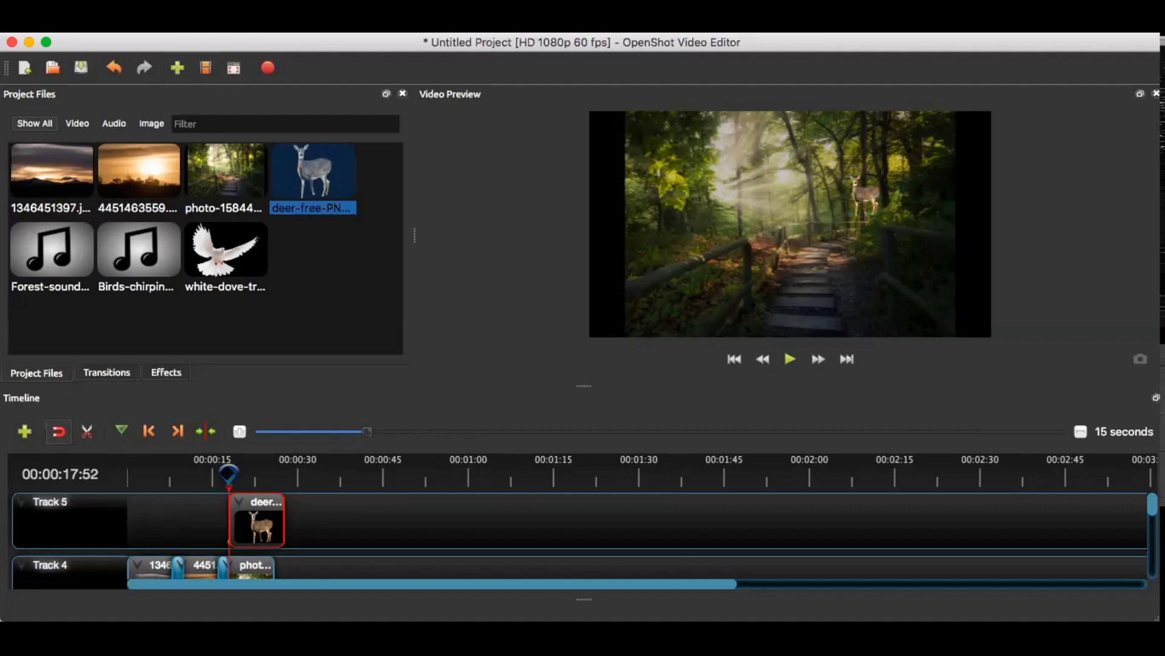
Step: Extend the forest path clip on Track 4 past the end of the deer clip, to about 32 seconds
left_click_drag(229, 476, 285, 480)
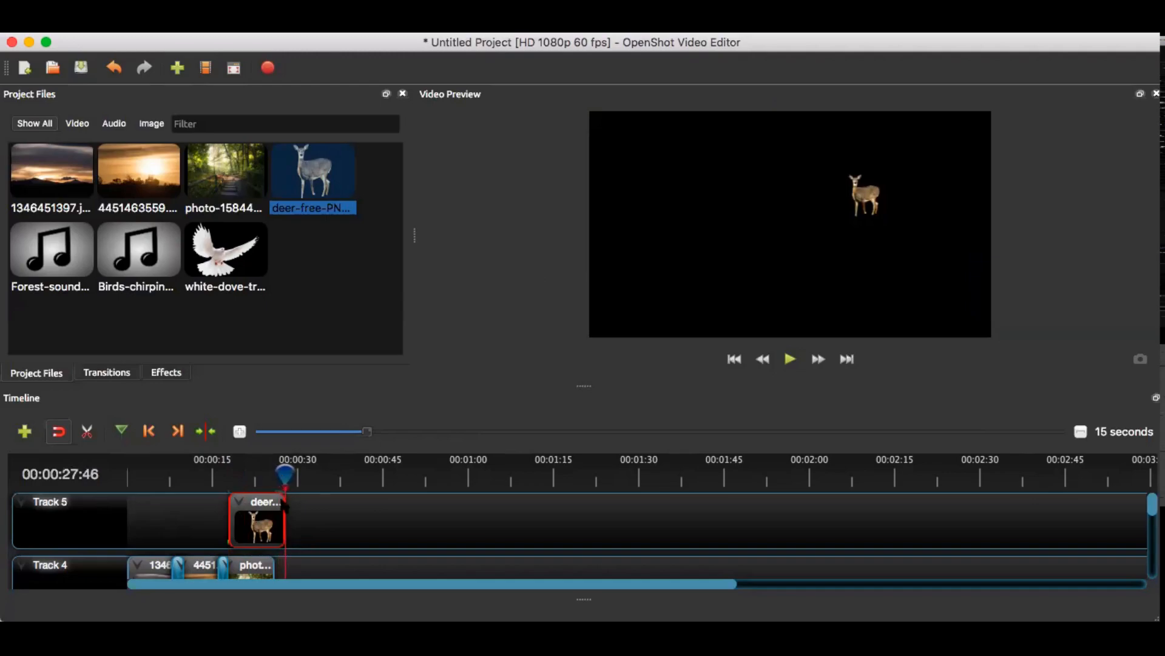
scroll(312, 559, "down", 2)
left_click(259, 542)
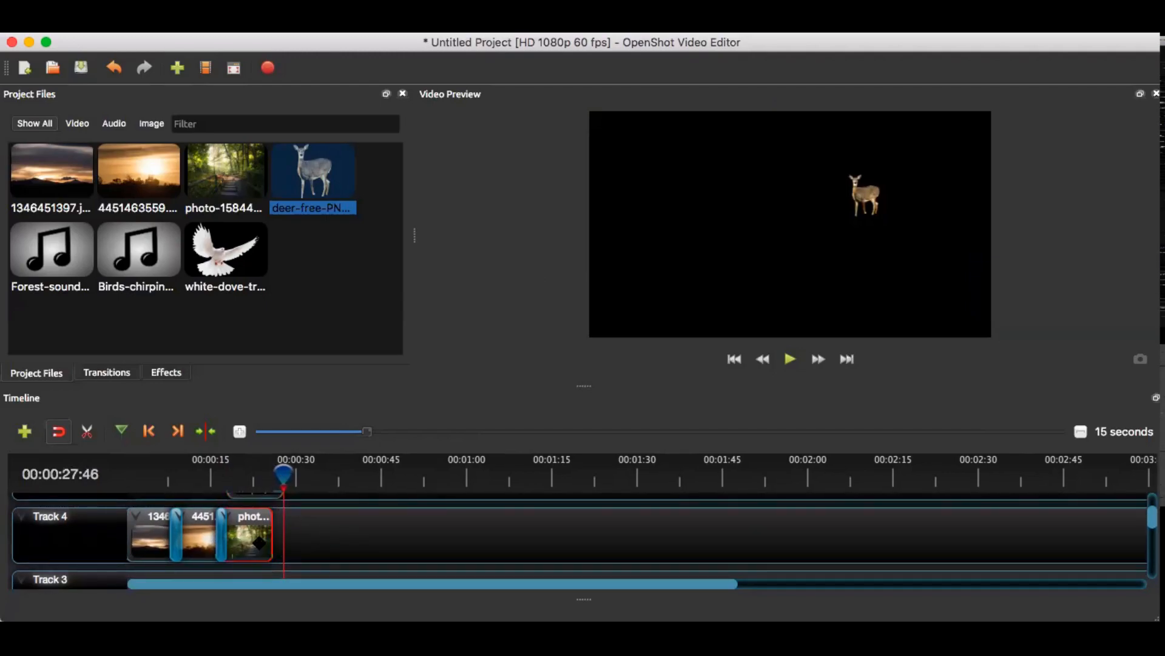
left_click_drag(272, 539, 310, 540)
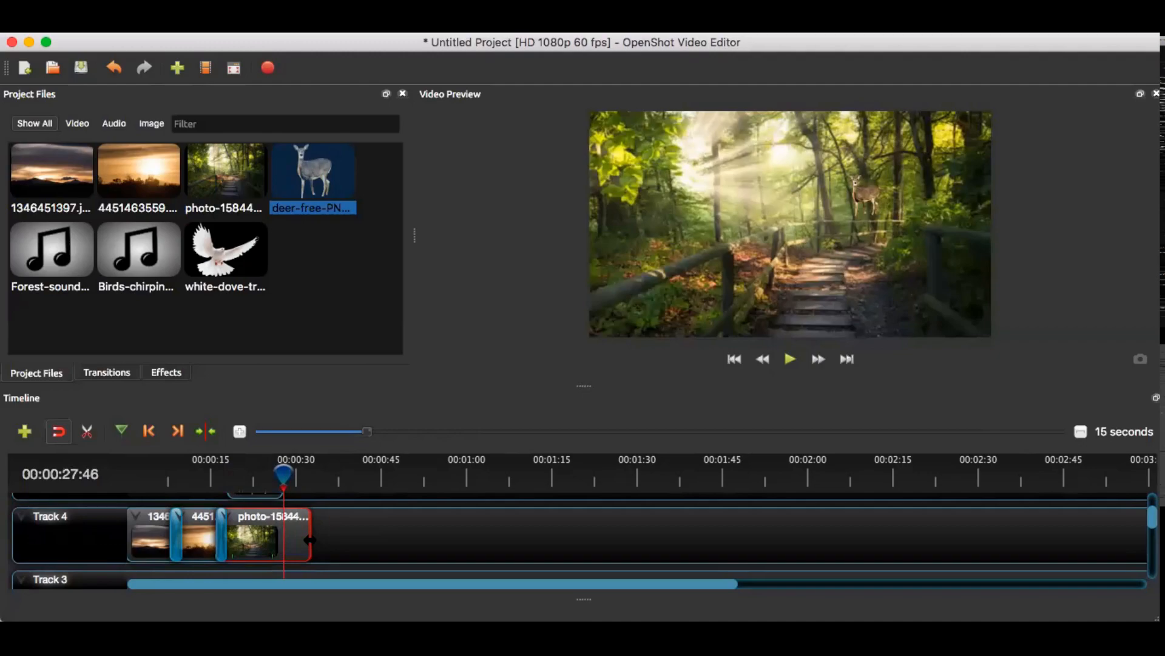
scroll(310, 539, "up", 2)
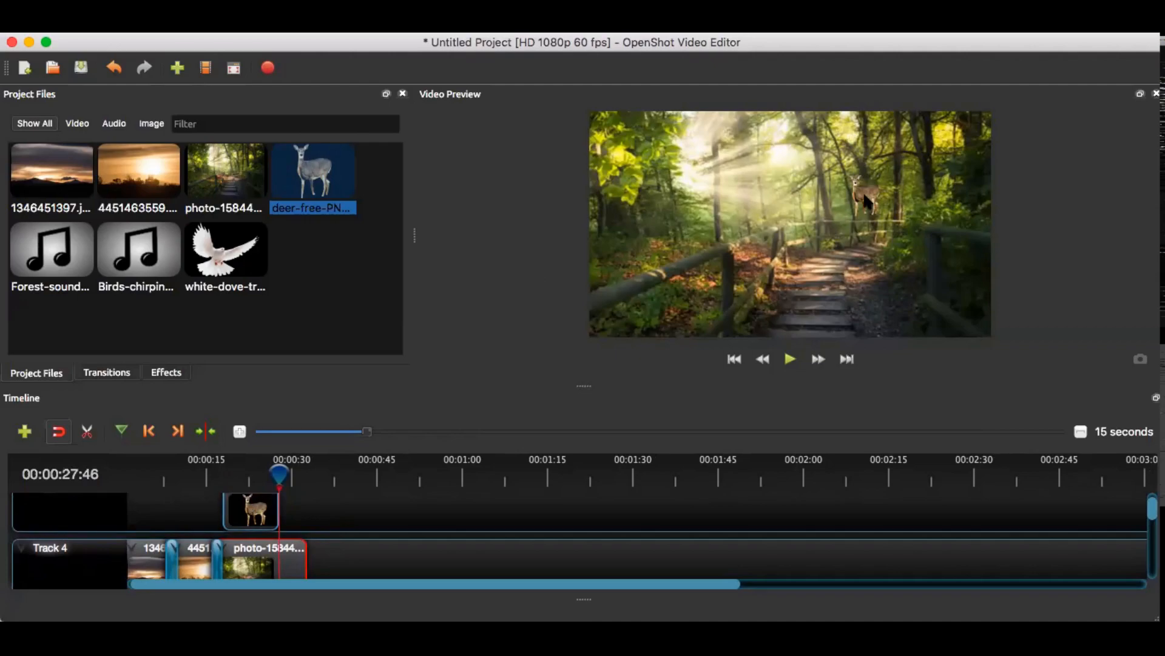
right_click(262, 517)
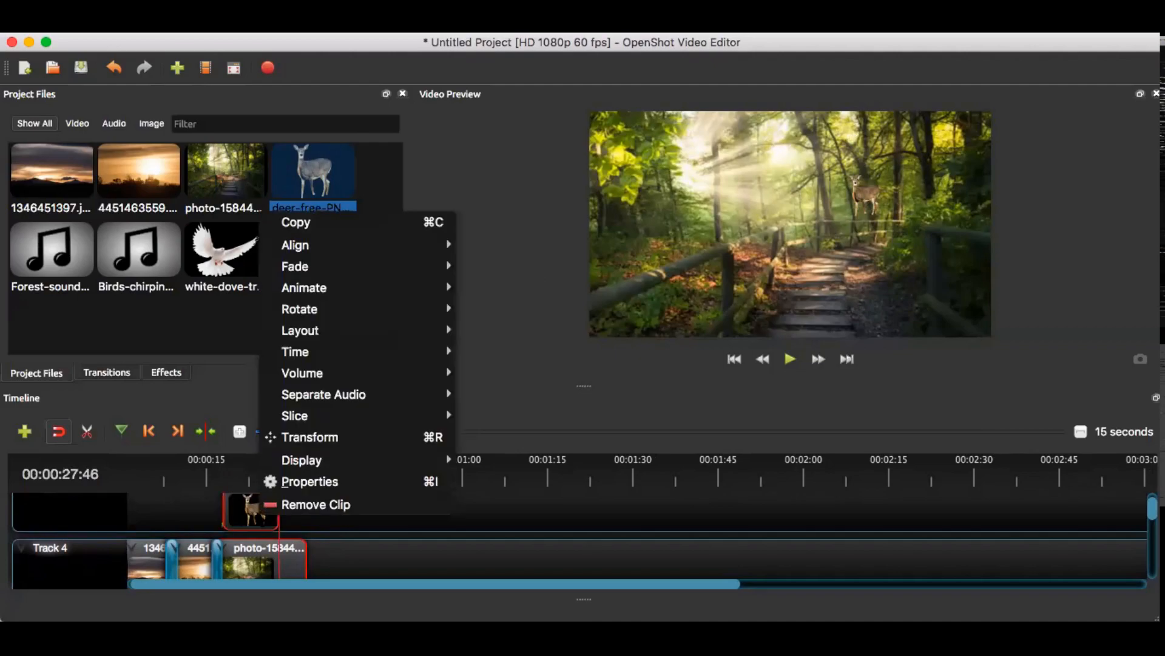
left_click(311, 438)
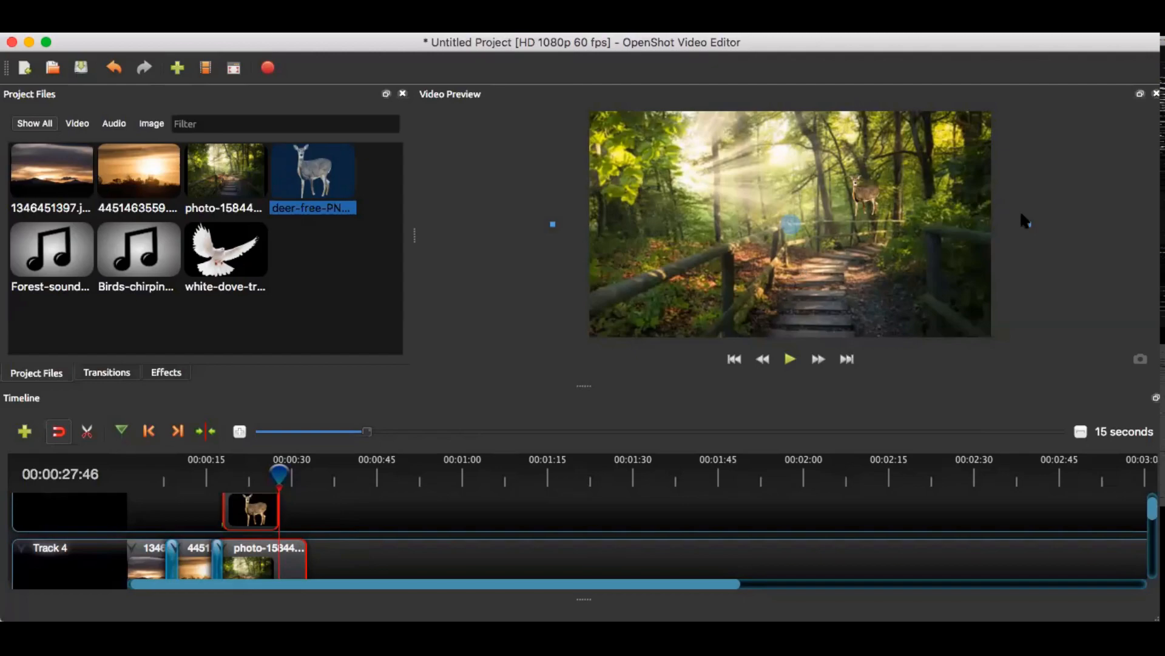
left_click(294, 551)
left_click(325, 544)
Step: Transform the deer at the end of its clip, enlarging it and moving it to the lower foreground beside the path
left_click(255, 511)
right_click(257, 513)
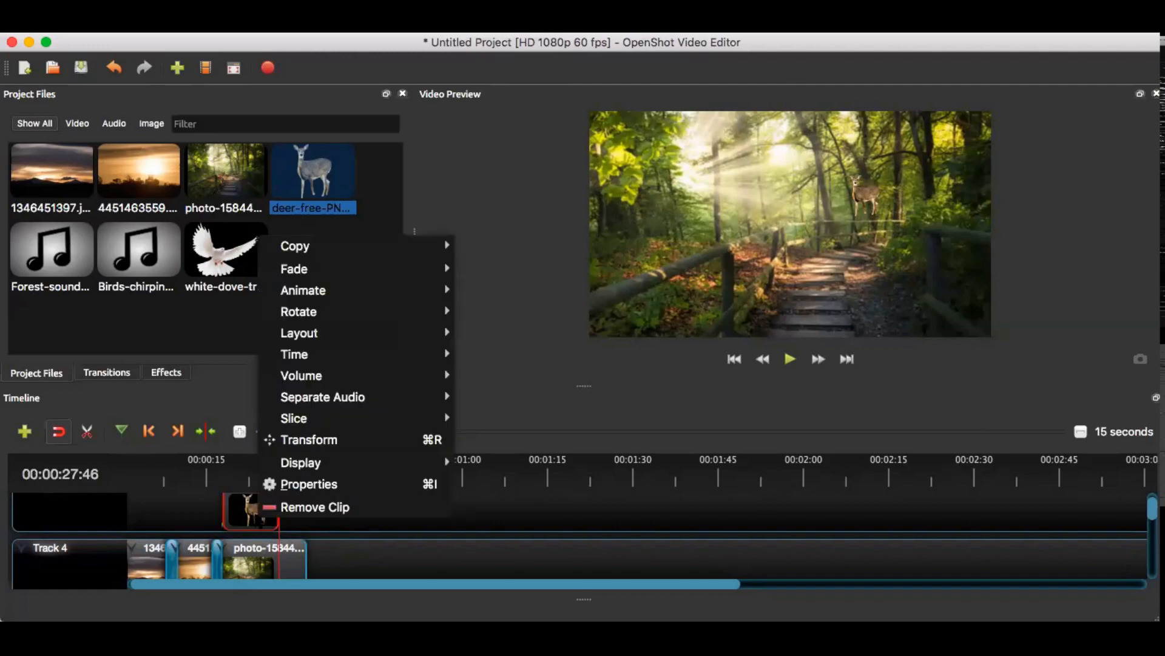
left_click(309, 440)
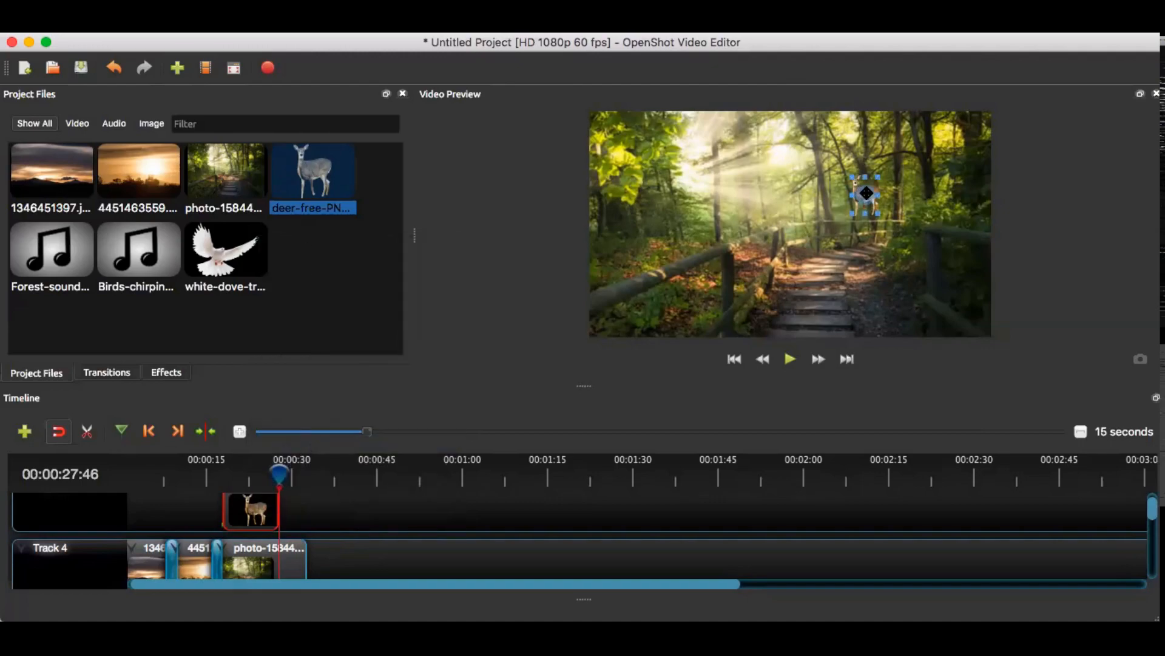
left_click_drag(866, 193, 634, 251)
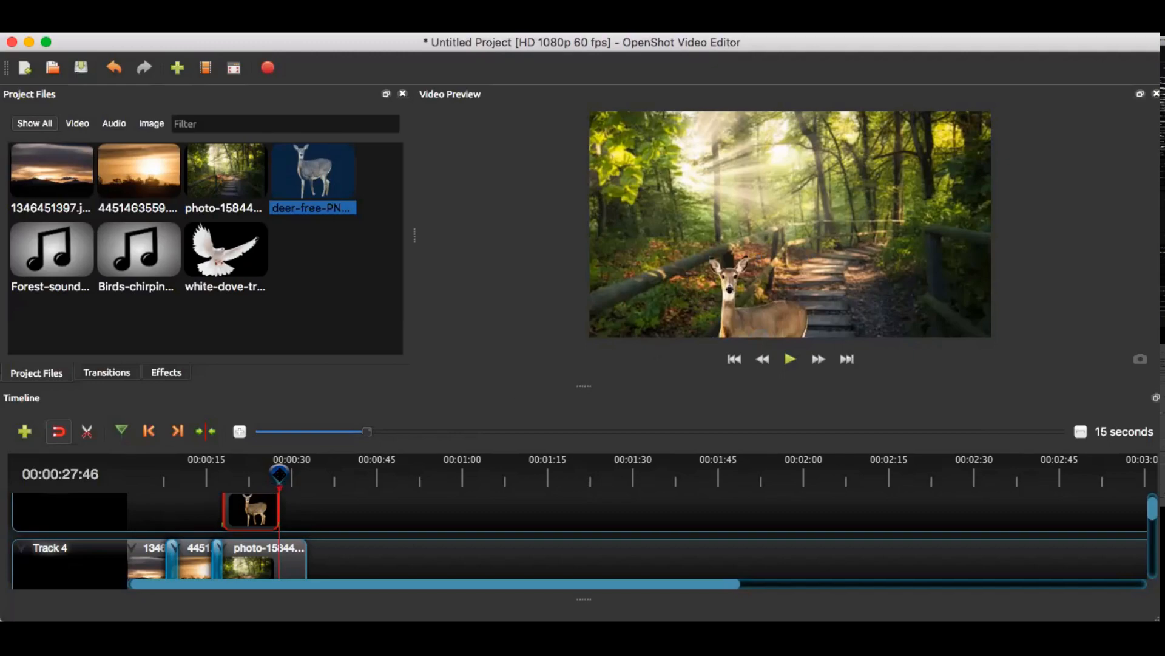
Step: Reposition the small deer at the start of its clip, moving it down to the far end of the stepped path
left_click_drag(279, 474, 222, 474)
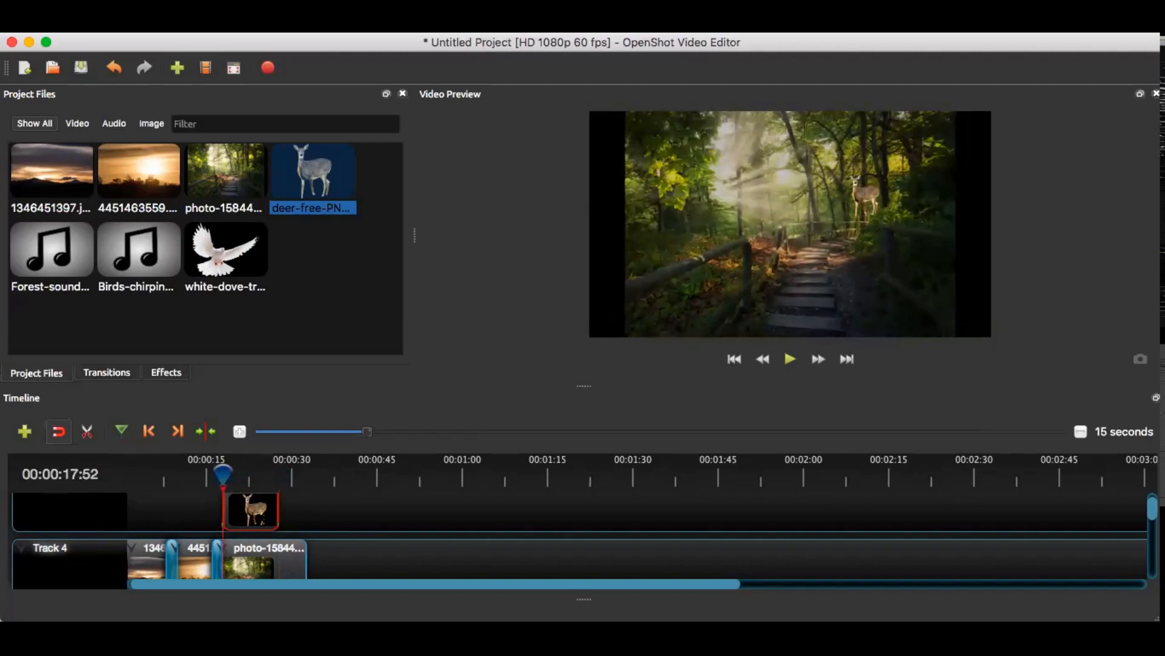
right_click(262, 512)
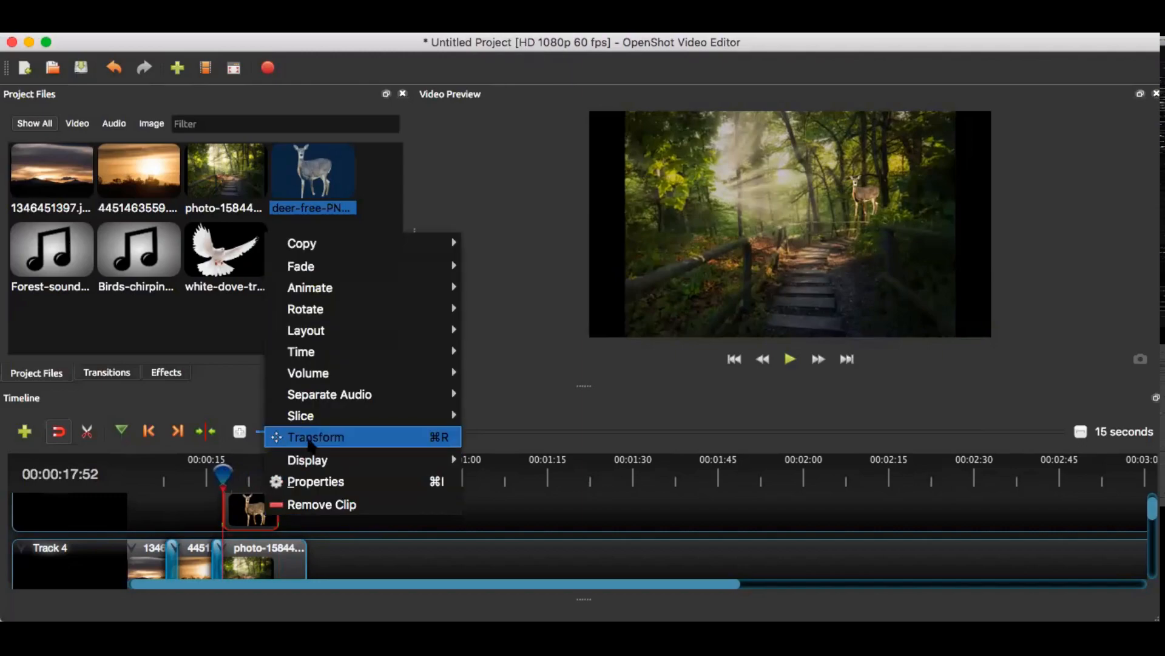
left_click(307, 437)
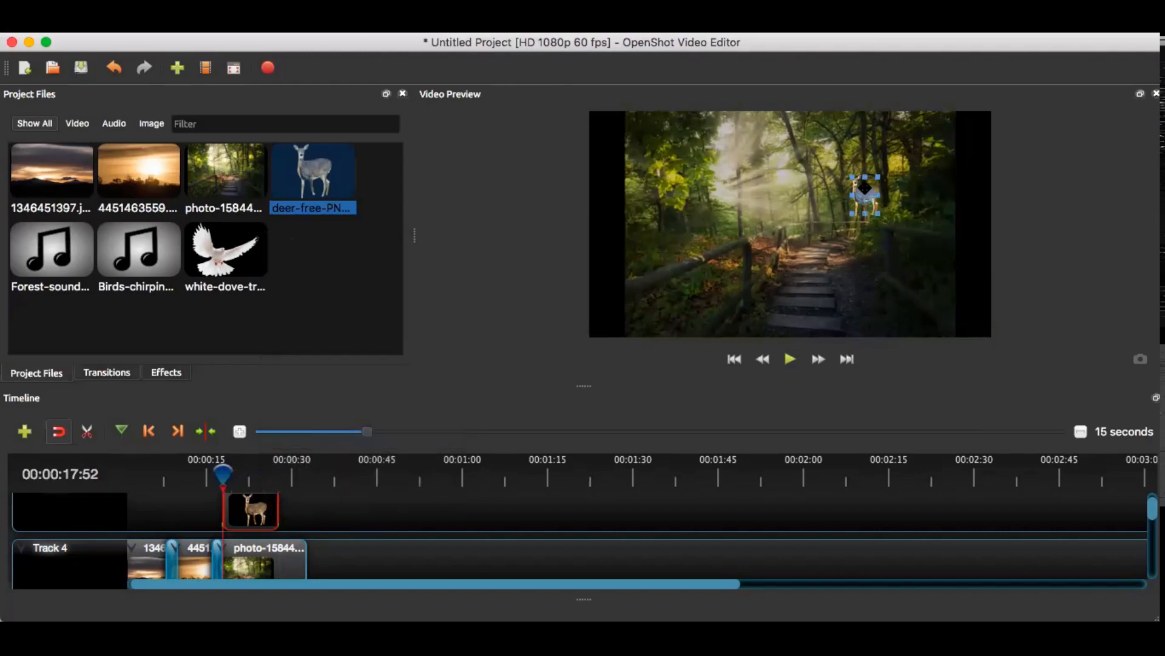
left_click_drag(865, 188, 843, 210)
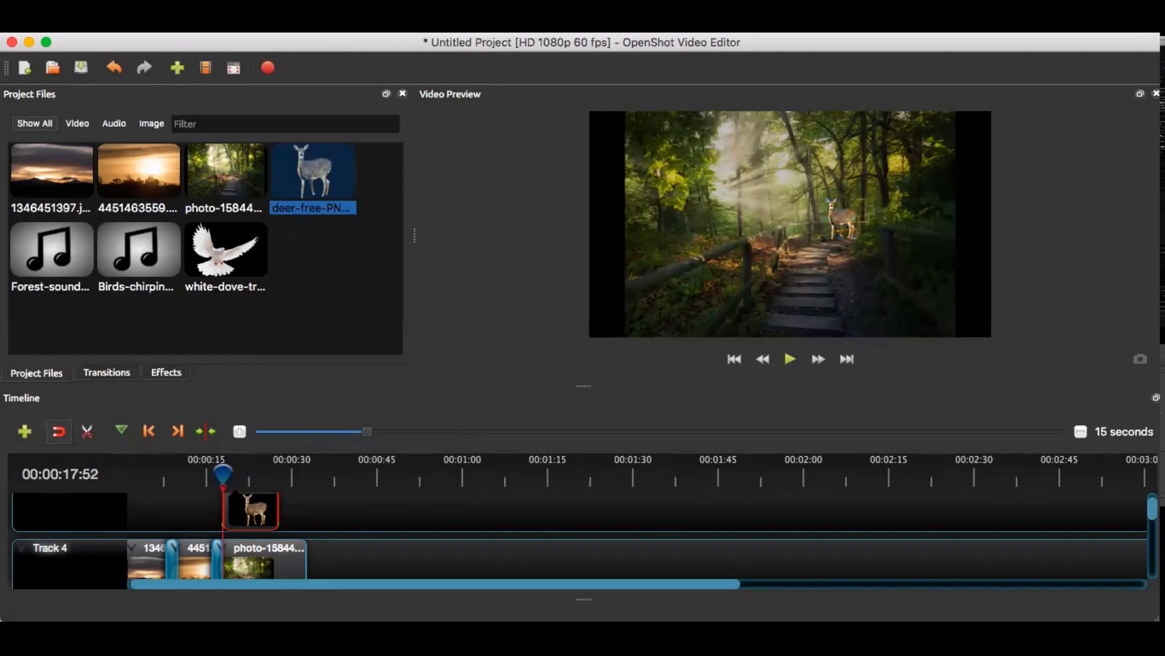
Step: Enlarge the video preview slightly and play the timeline from the first sunset clip past the deer clip to check the animation
left_click_drag(222, 471, 135, 475)
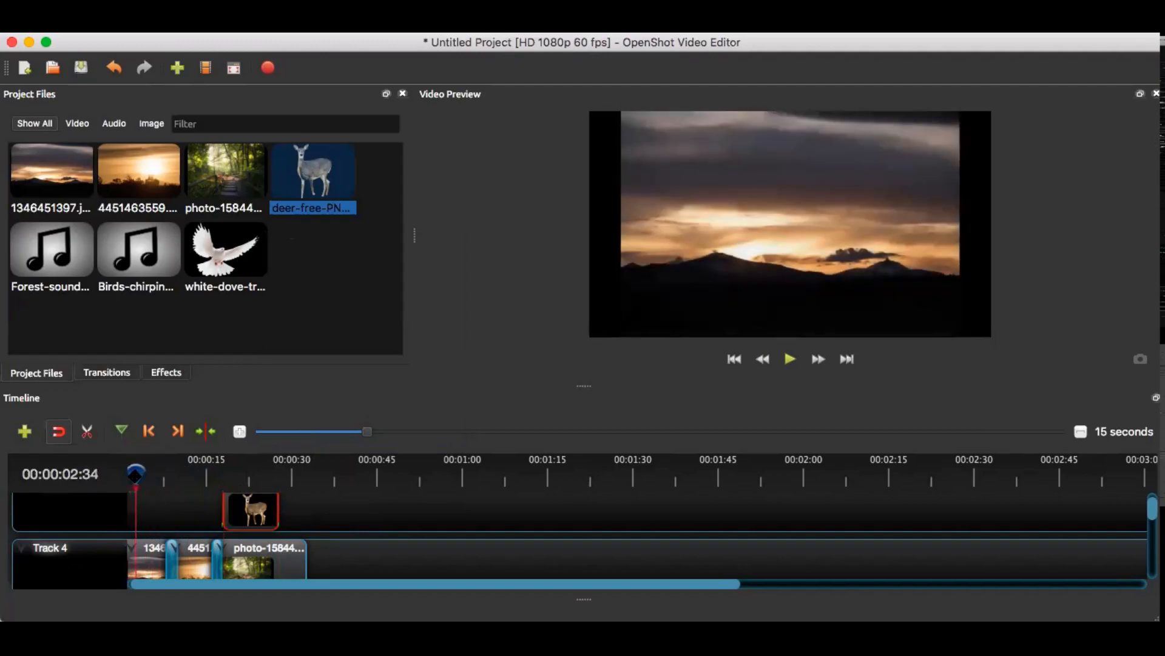
left_click_drag(582, 386, 582, 402)
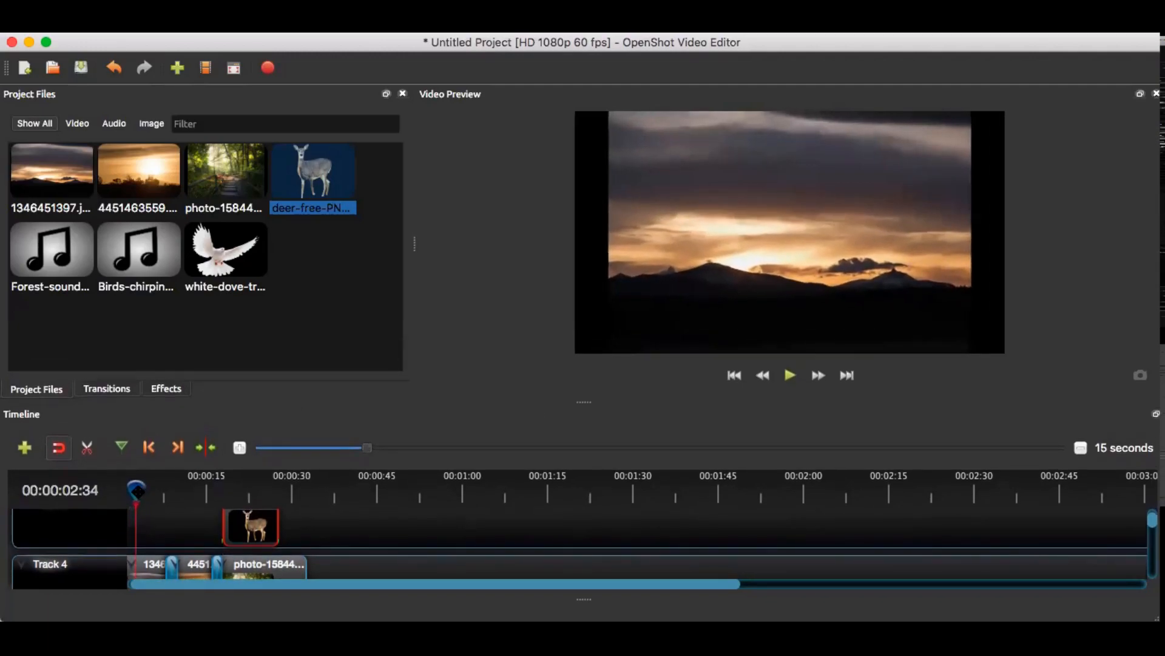
left_click_drag(137, 489, 289, 490)
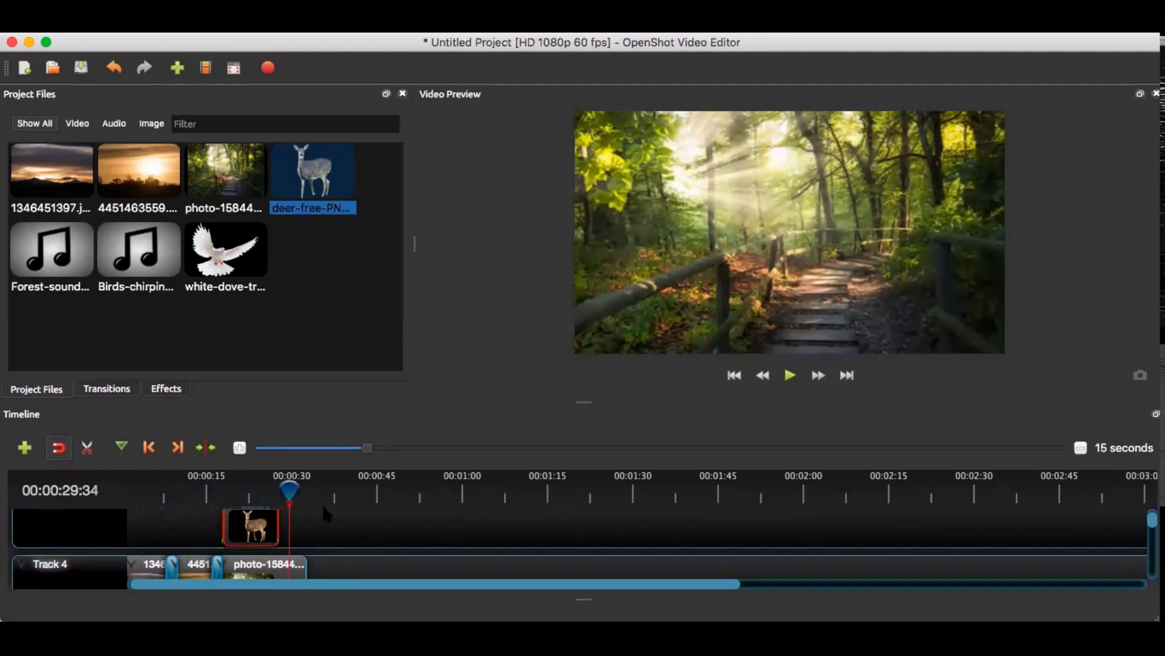
scroll(325, 514, "down", 3)
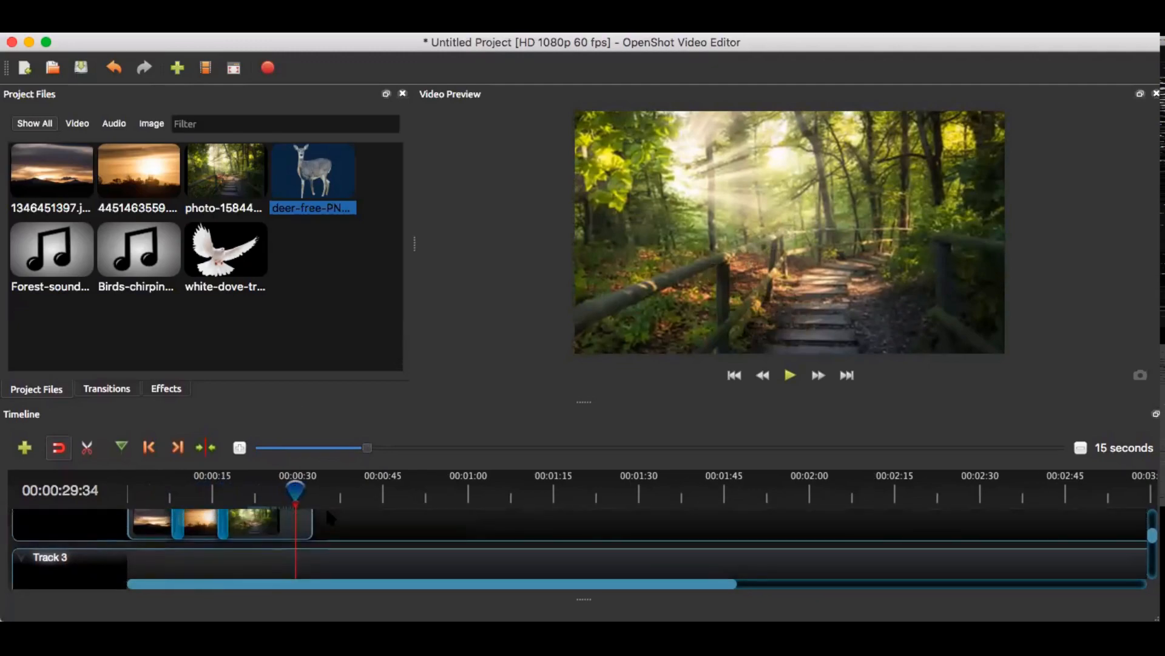
scroll(328, 515, "up", 3)
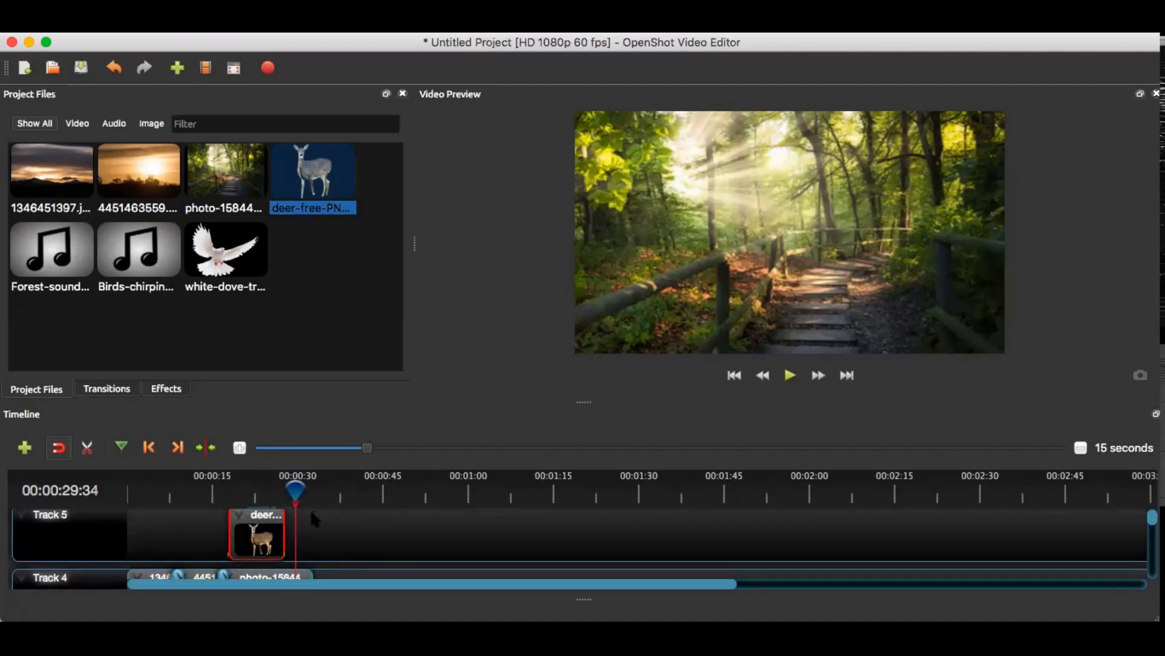
right_click(267, 535)
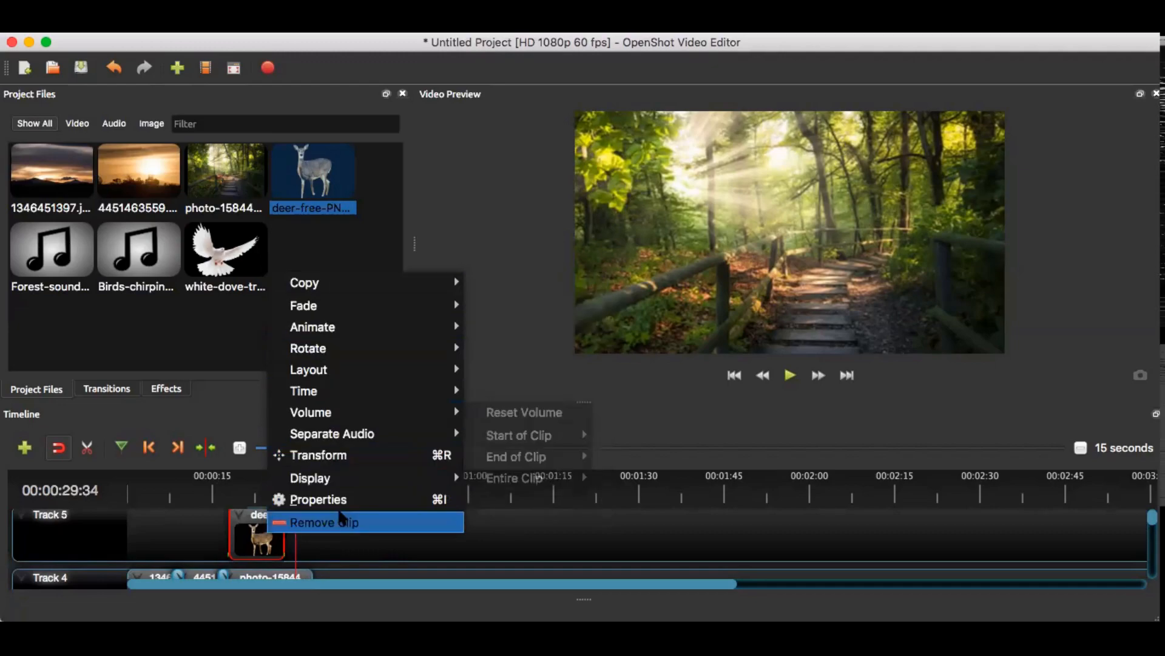
left_click(513, 409)
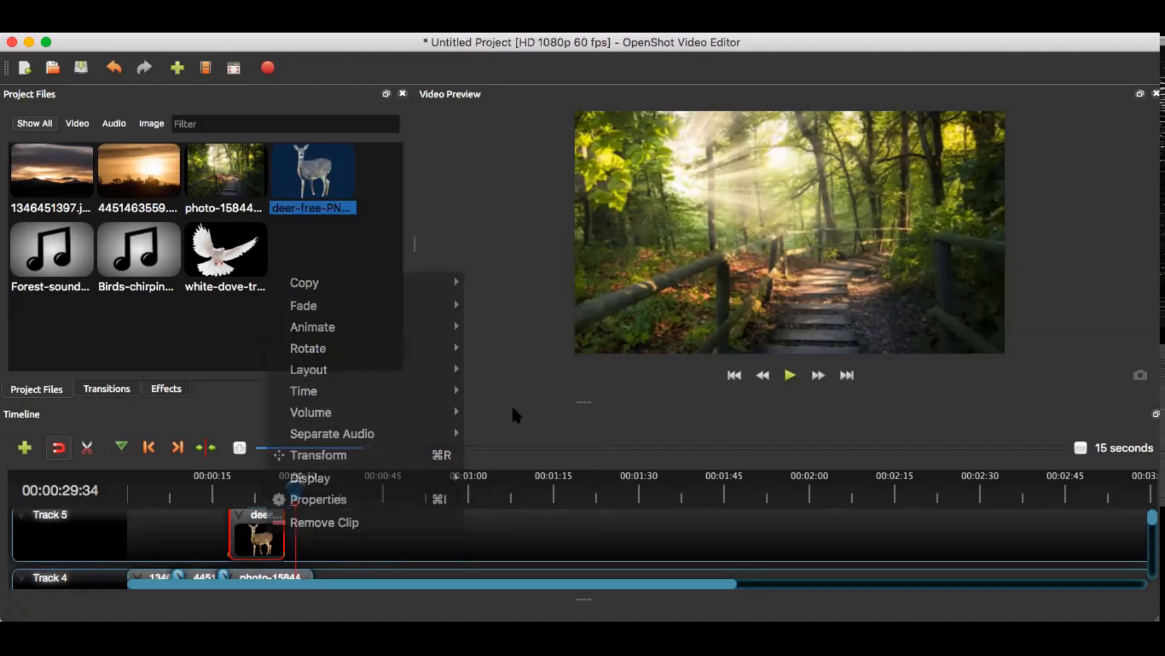